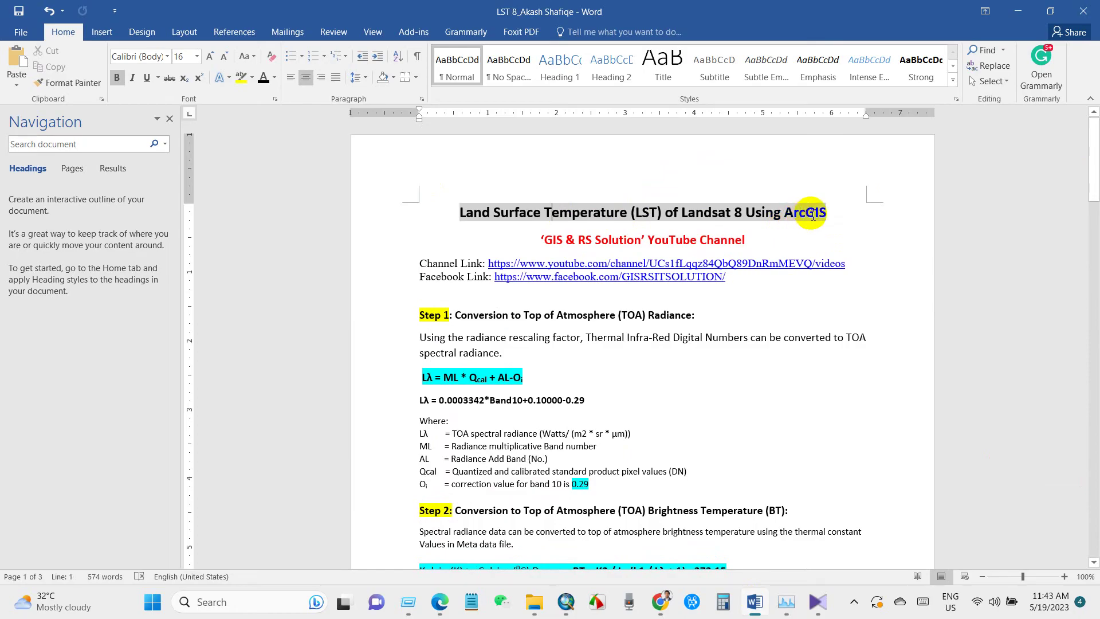
Review the document's five Landsat 8 LST calculation steps, the band metadata table and the Urban Heat Island formula.
{"action": "left_click_drag", "start_coordinate": [442, 210], "coordinate": [842, 216]}
{"action": "scroll", "coordinate": [643, 269], "scroll_direction": "down", "scroll_amount": 1}
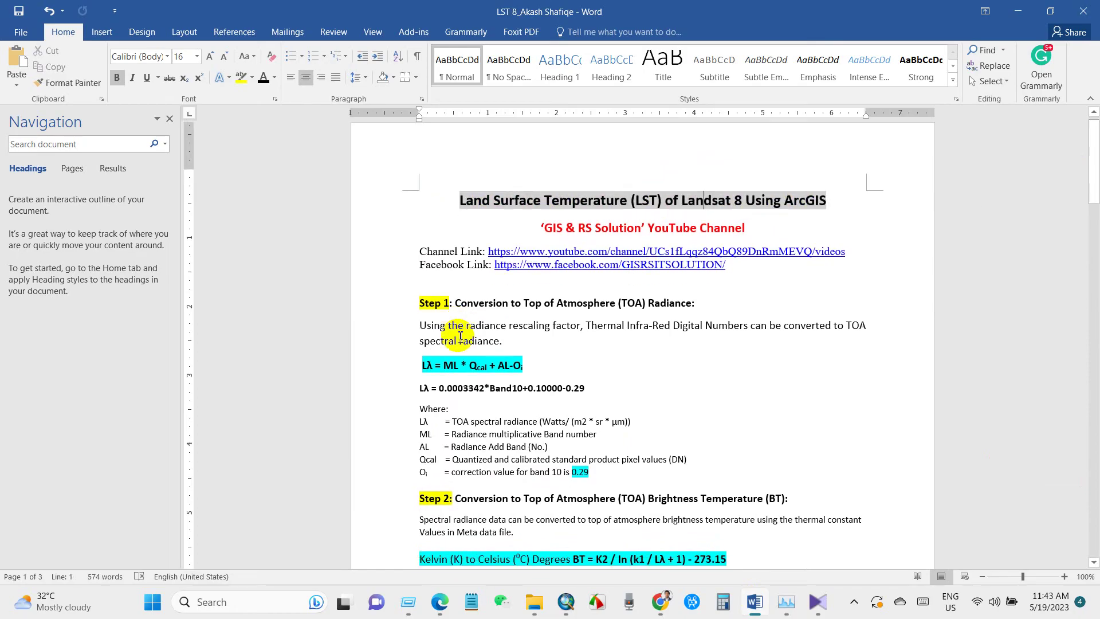
{"action": "left_click_drag", "start_coordinate": [490, 281], "coordinate": [520, 405]}
{"action": "left_click", "coordinate": [521, 405]}
{"action": "scroll", "coordinate": [520, 404], "scroll_direction": "down", "scroll_amount": 13}
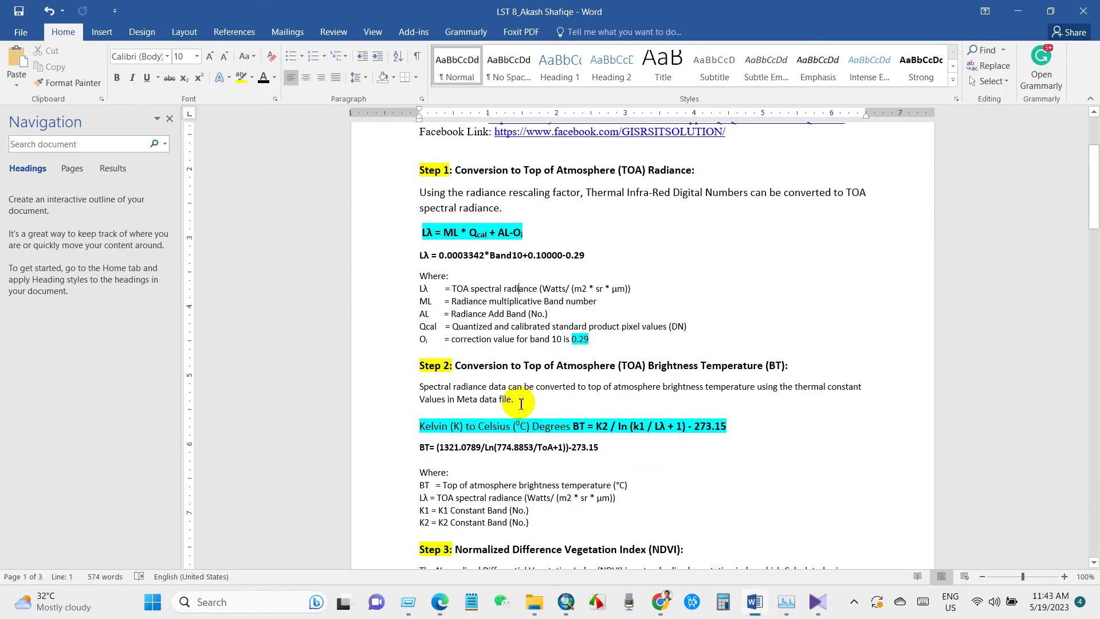
{"action": "scroll", "coordinate": [521, 405], "scroll_direction": "down", "scroll_amount": 17}
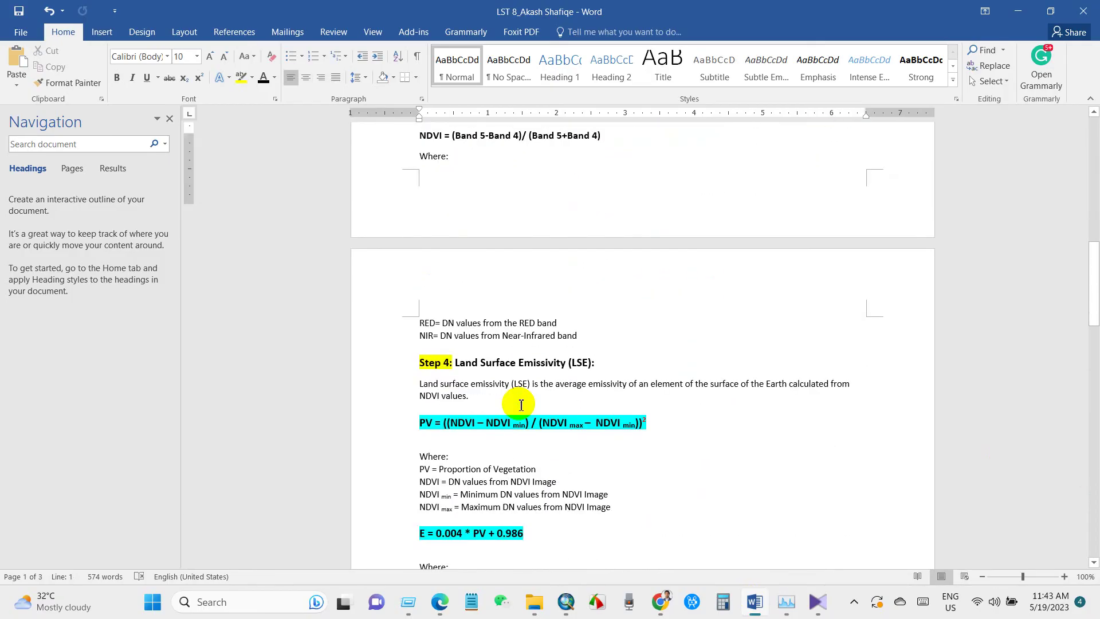
{"action": "scroll", "coordinate": [520, 404], "scroll_direction": "down", "scroll_amount": 3}
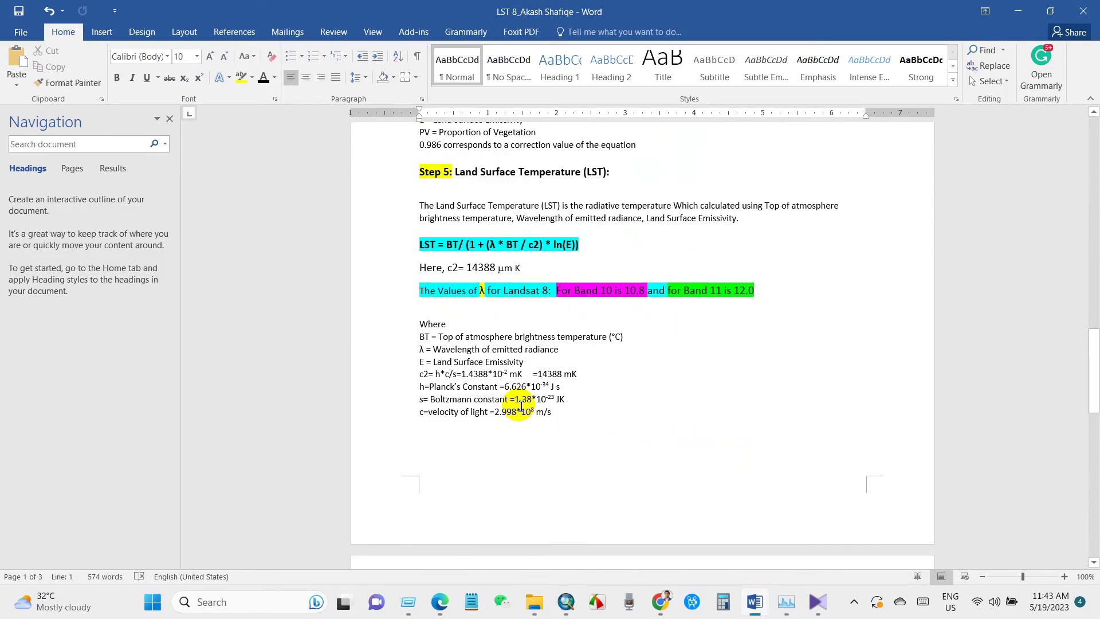
{"action": "left_click_drag", "start_coordinate": [633, 152], "coordinate": [430, 149]}
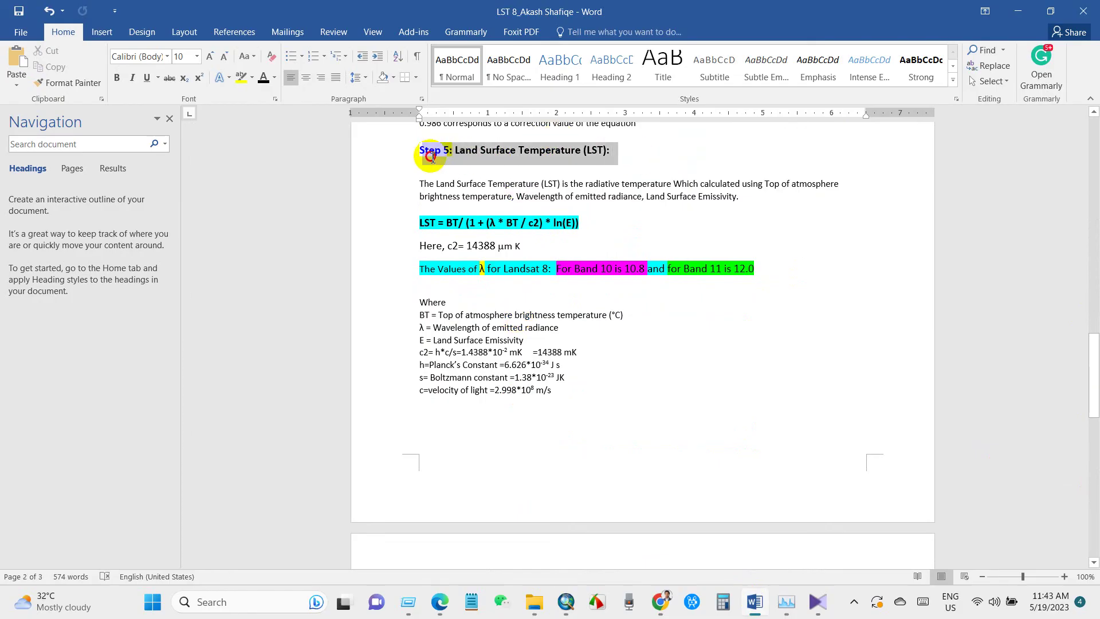
{"action": "scroll", "coordinate": [519, 295], "scroll_direction": "down", "scroll_amount": 3}
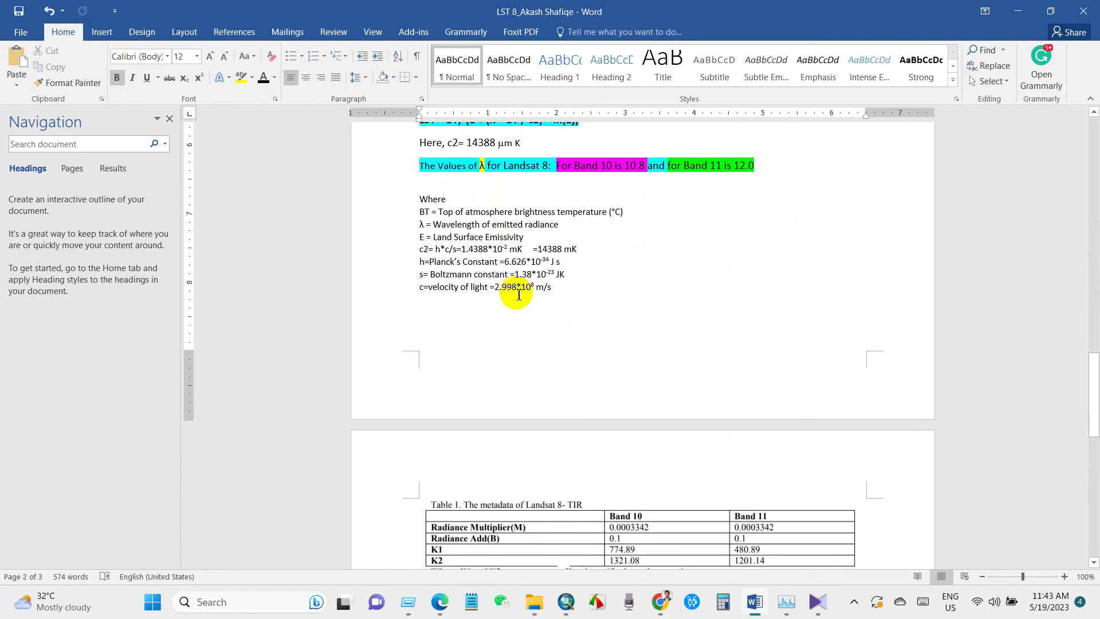
{"action": "scroll", "coordinate": [519, 295], "scroll_direction": "up", "scroll_amount": 2}
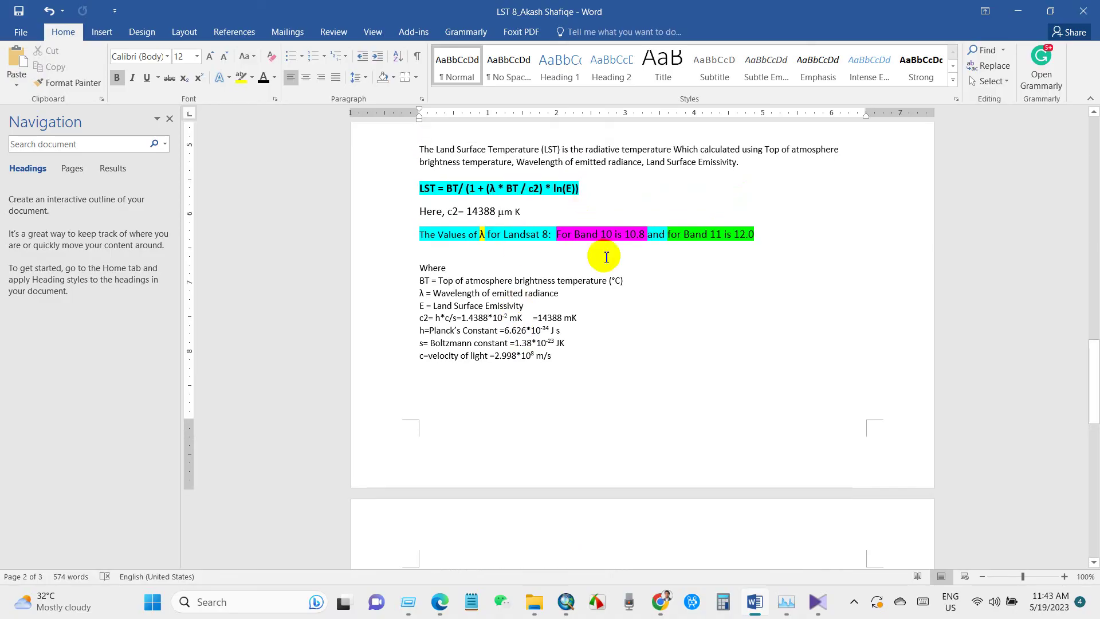
{"action": "scroll", "coordinate": [593, 314], "scroll_direction": "down", "scroll_amount": 5}
{"action": "scroll", "coordinate": [597, 315], "scroll_direction": "down", "scroll_amount": 10}
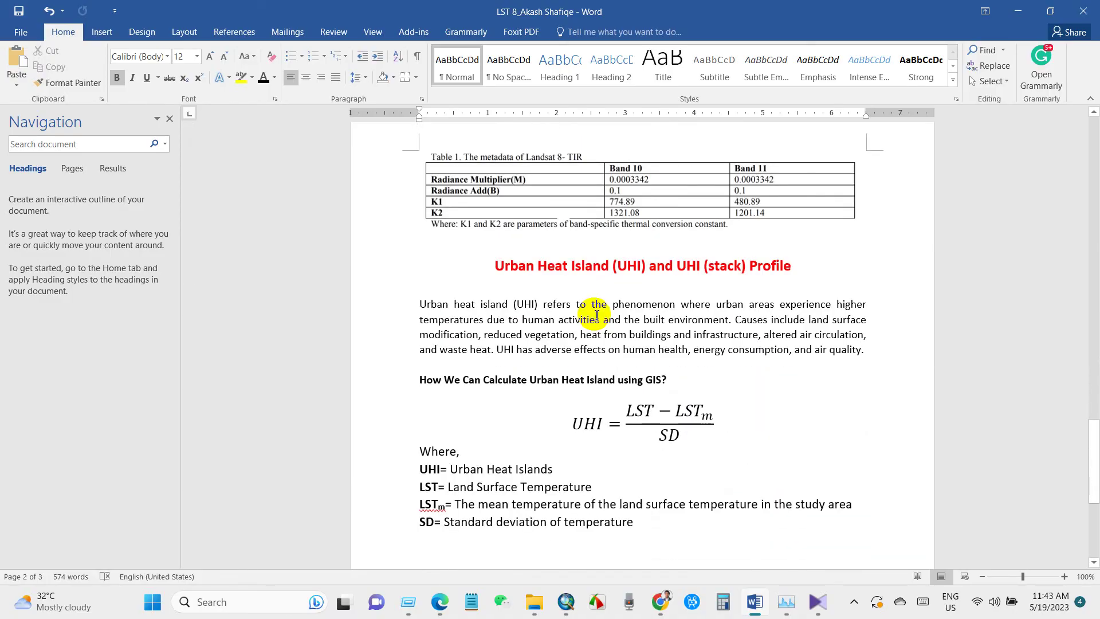
Switch to Chrome, search the GIS & RS Solution channel for "lst" and open the video on estimating Landsat 8 land surface temperature.
{"action": "left_click", "coordinate": [660, 601]}
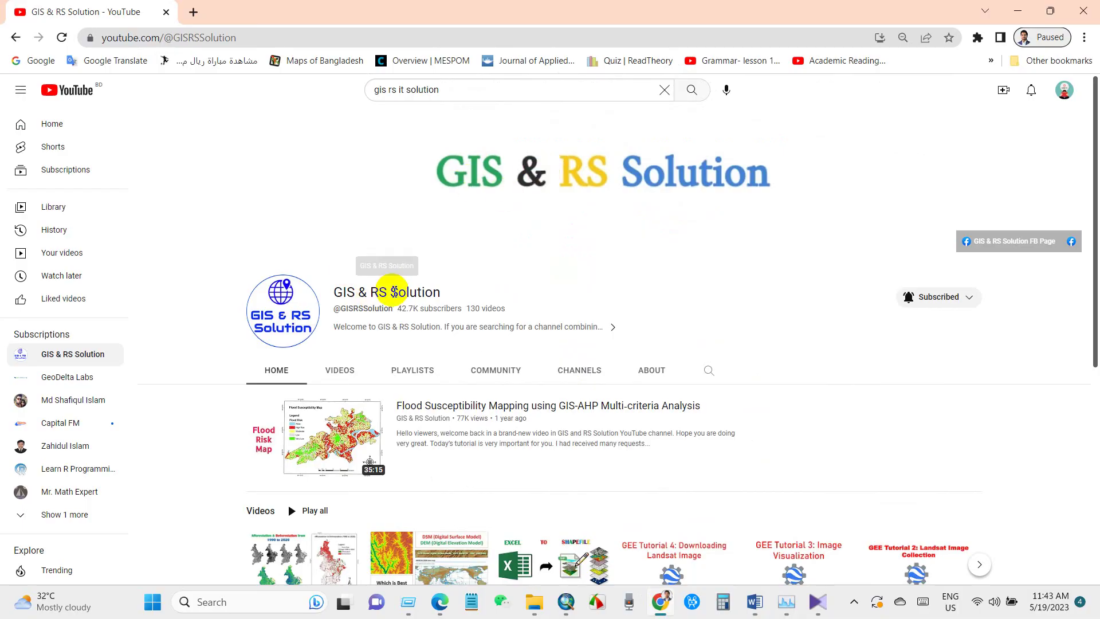
{"action": "left_click", "coordinate": [325, 375]}
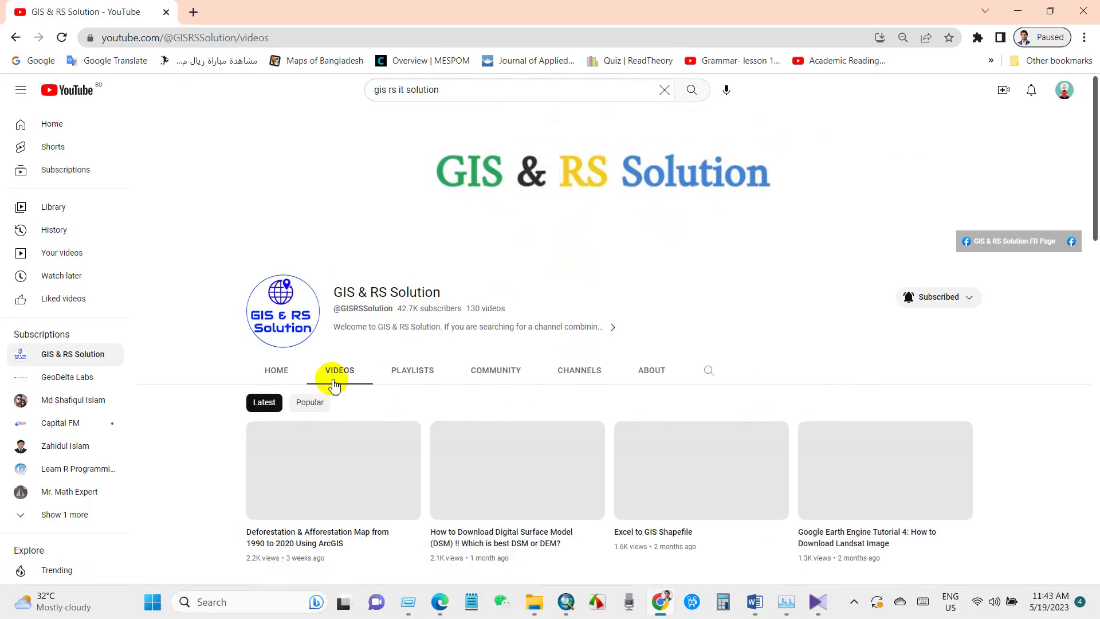
{"action": "scroll", "coordinate": [424, 394], "scroll_direction": "down", "scroll_amount": 5}
{"action": "scroll", "coordinate": [429, 392], "scroll_direction": "up", "scroll_amount": 6}
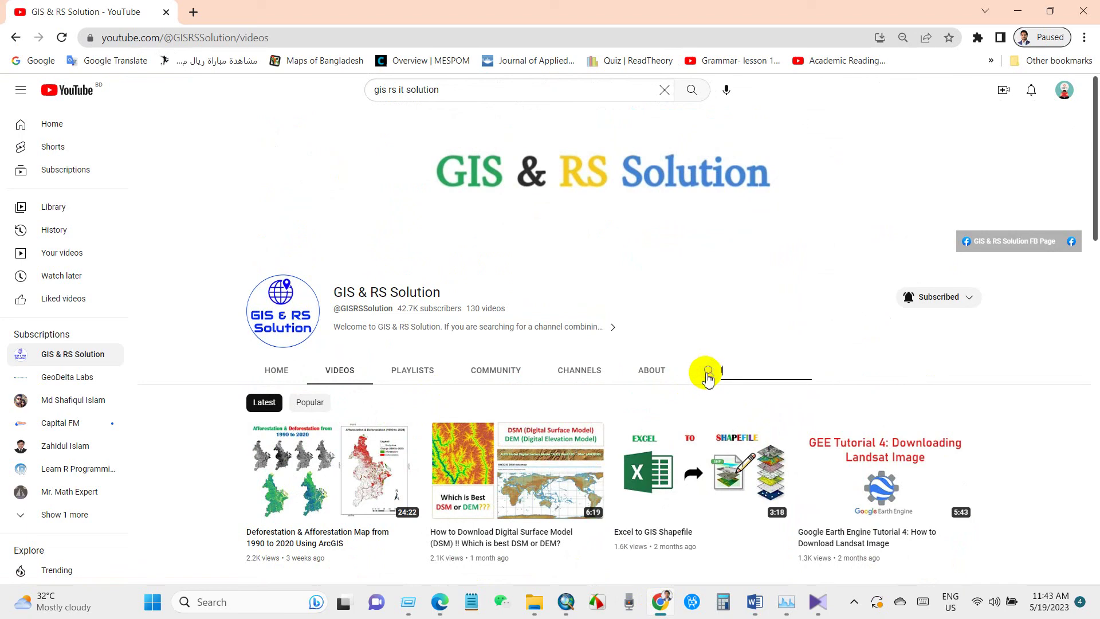
{"action": "key", "text": "Return"}
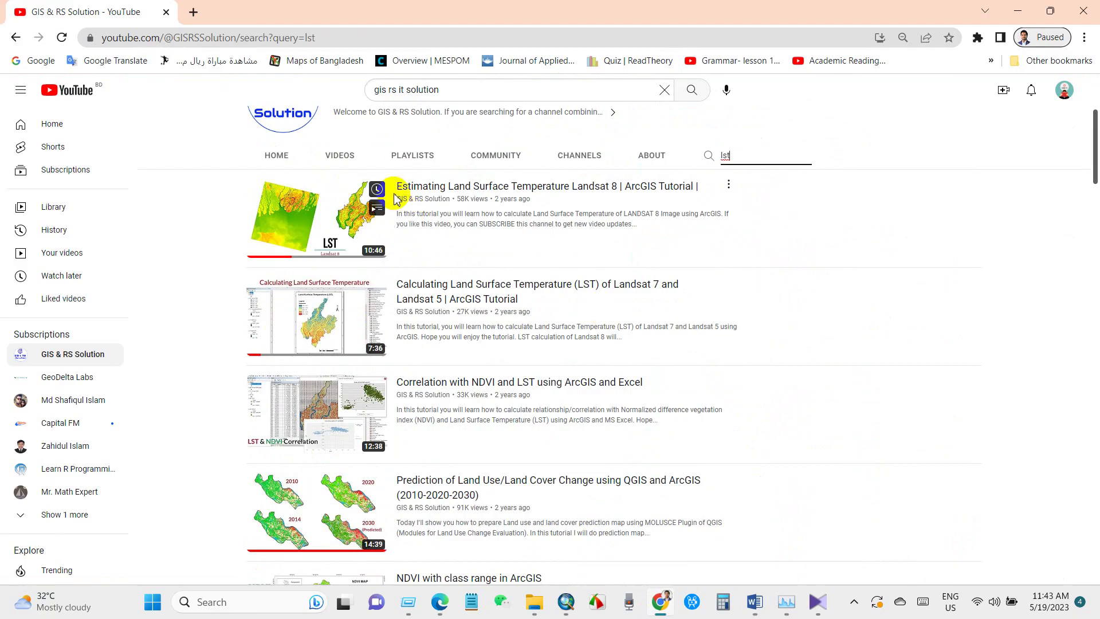
{"action": "left_click", "coordinate": [484, 191]}
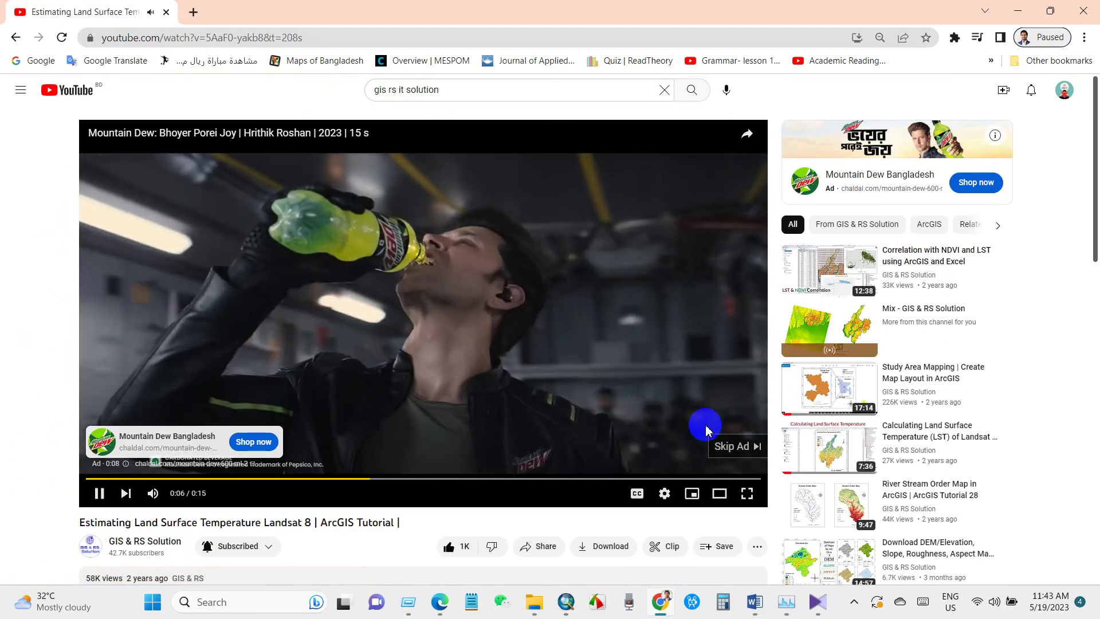
Skim the Landsat 8 LST tutorial video from its opening seconds to 10:25 and pause it there.
{"action": "left_click", "coordinate": [713, 445]}
{"action": "left_click", "coordinate": [89, 480]}
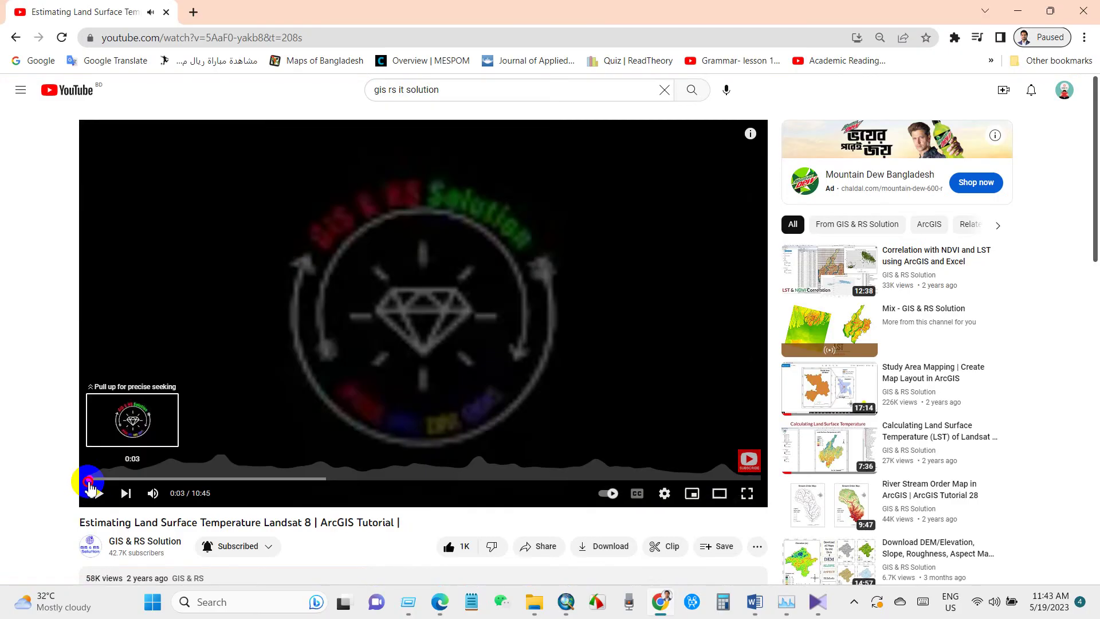
{"action": "left_click_drag", "start_coordinate": [96, 480], "coordinate": [153, 479]}
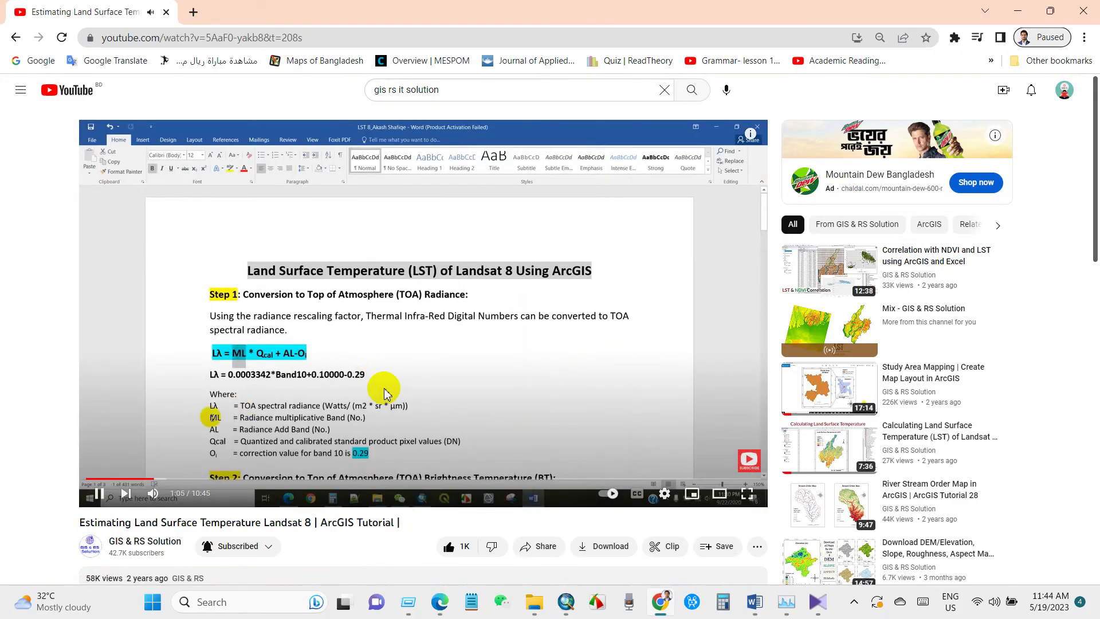
{"action": "left_click", "coordinate": [592, 479]}
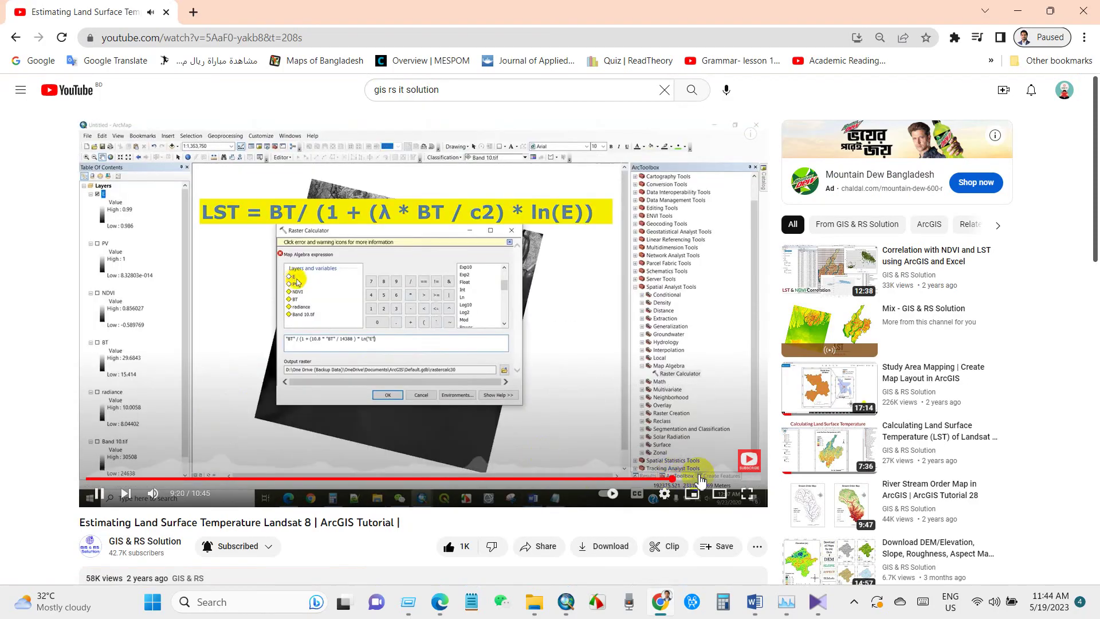
{"action": "left_click", "coordinate": [673, 479]}
{"action": "left_click_drag", "start_coordinate": [702, 479], "coordinate": [728, 484]}
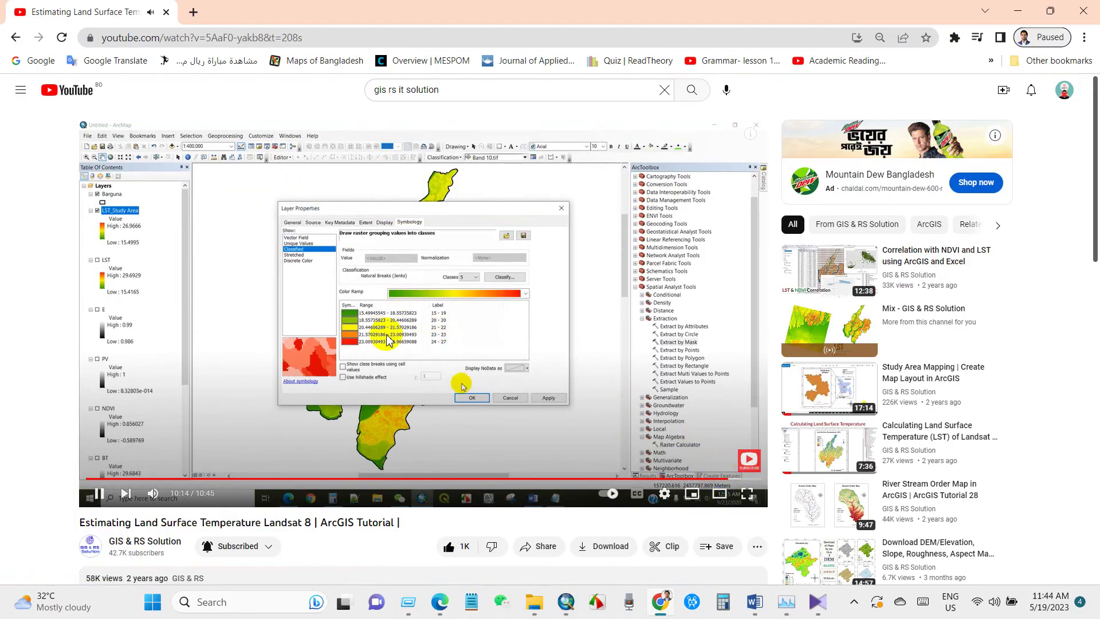
{"action": "key", "text": "Right"}
{"action": "key", "text": "Right"}
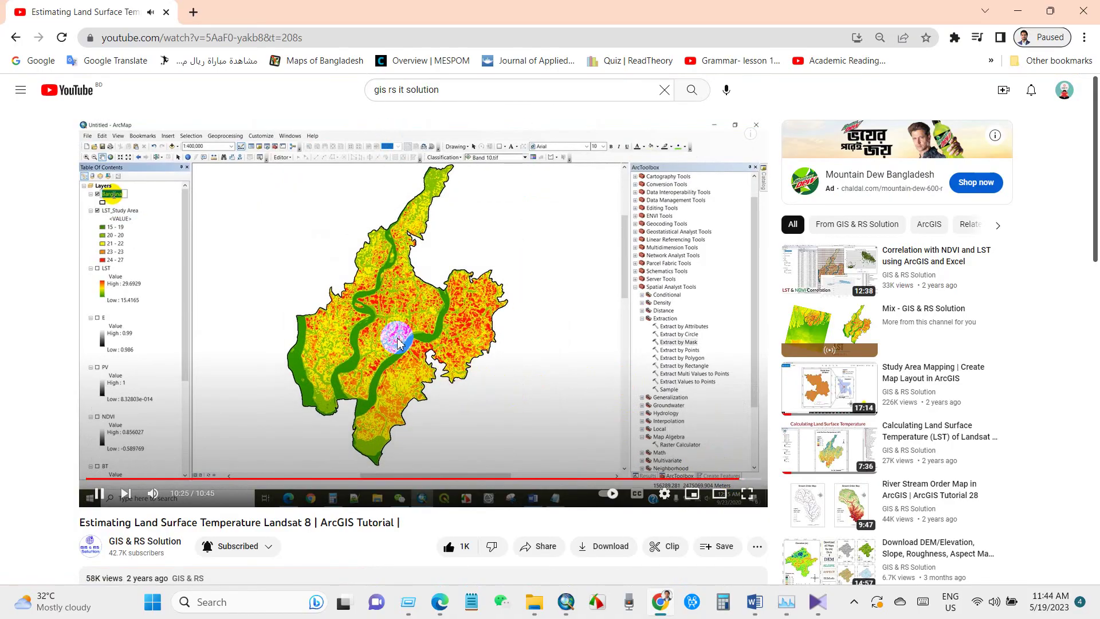
{"action": "key", "text": "space"}
{"action": "left_click_drag", "start_coordinate": [70, 522], "coordinate": [413, 521]}
{"action": "left_click", "coordinate": [36, 356]}
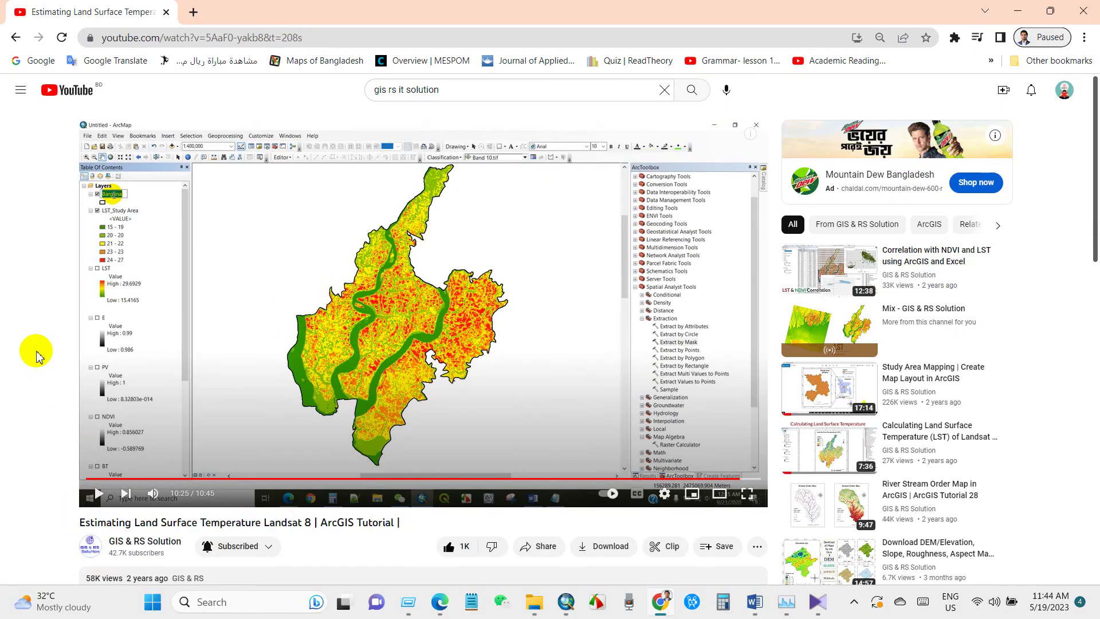
Switch to ArcMap and turn on the Study area layer over the LST raster.
{"action": "left_click", "coordinate": [755, 601]}
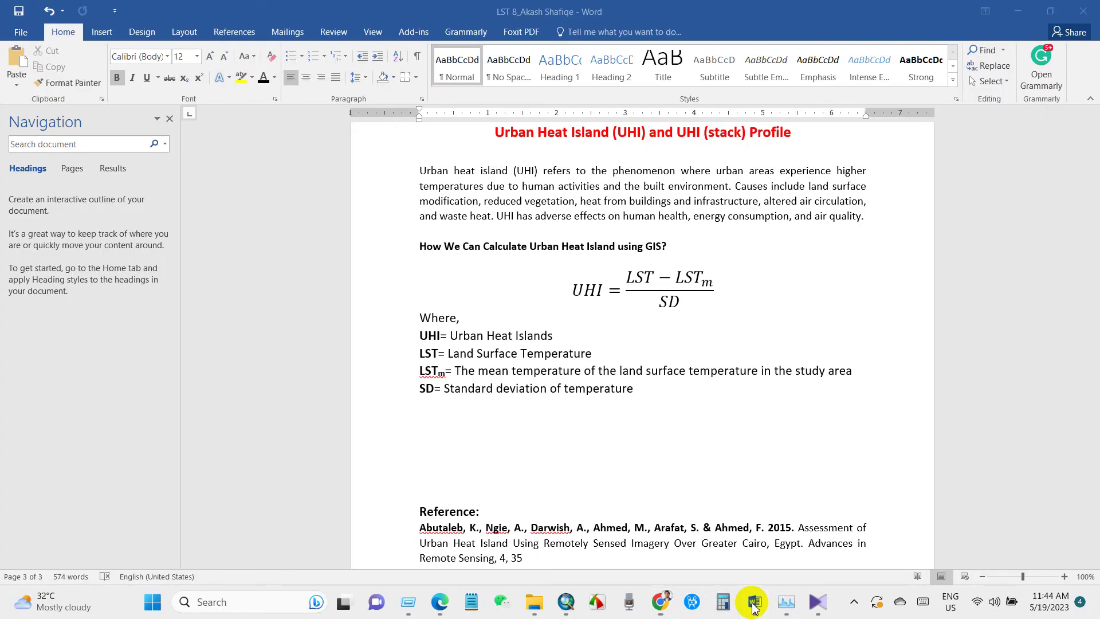
{"action": "left_click", "coordinate": [567, 601]}
{"action": "left_click_drag", "start_coordinate": [504, 255], "coordinate": [503, 274]}
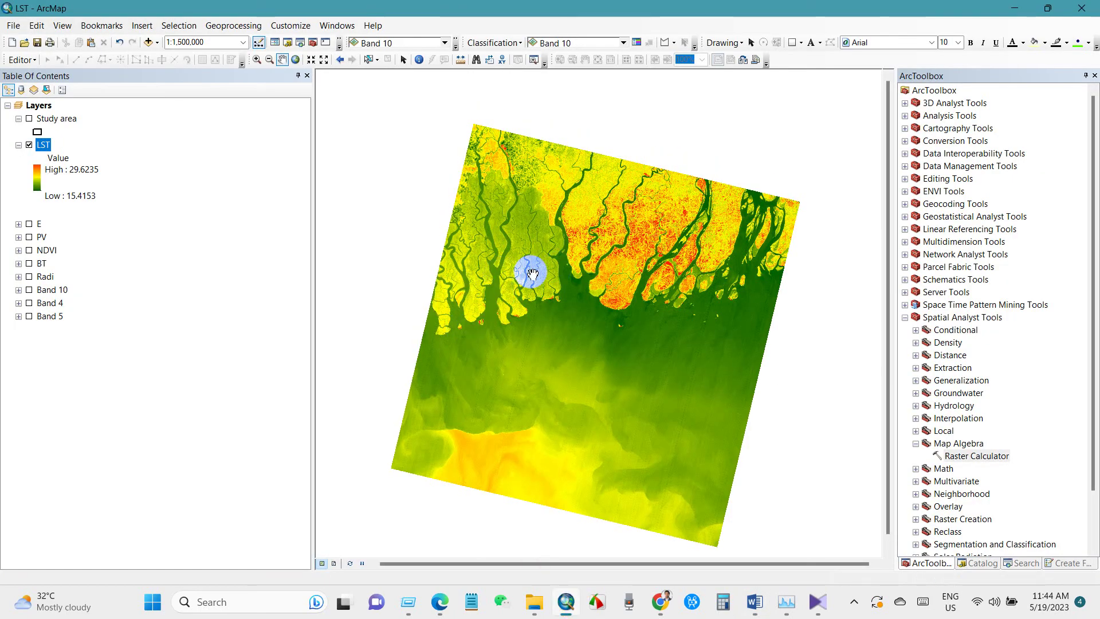
{"action": "left_click", "coordinate": [29, 119]}
{"action": "left_click_drag", "start_coordinate": [560, 258], "coordinate": [548, 249]}
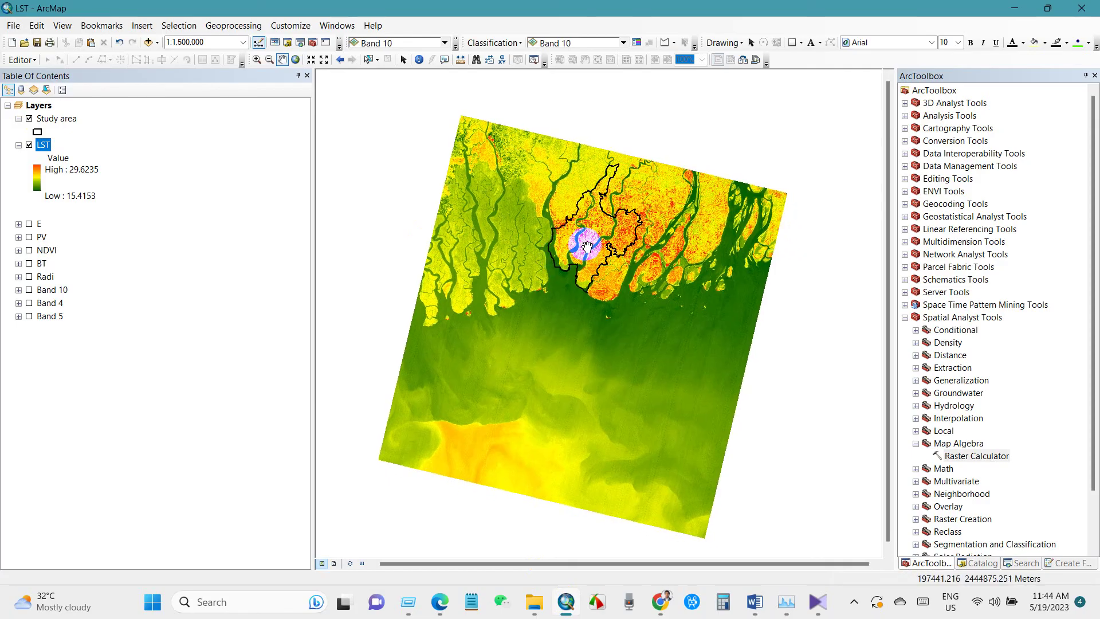
Start the Extract by Mask tool with LST as the input raster and Study area as the mask data.
{"action": "left_click", "coordinate": [950, 370]}
{"action": "left_click", "coordinate": [916, 368]}
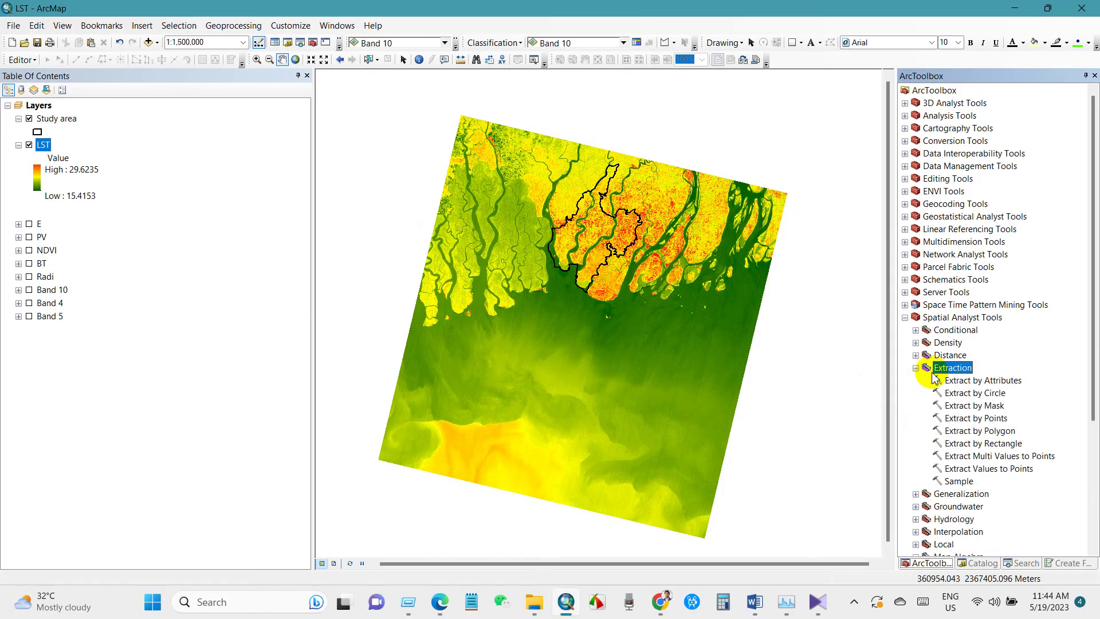
{"action": "double_click", "coordinate": [974, 406]}
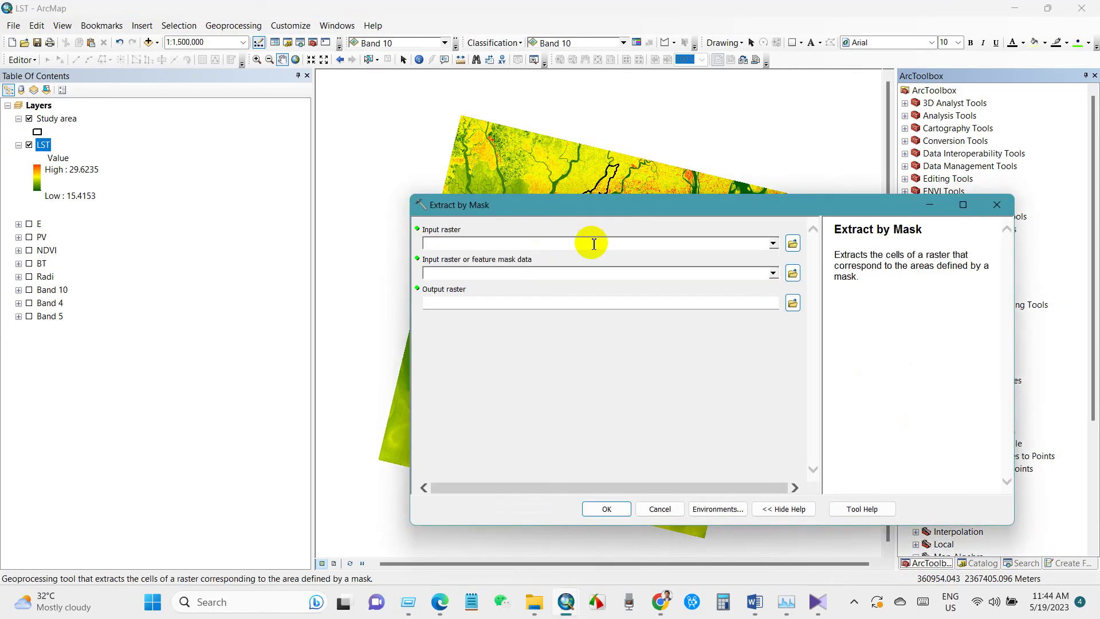
{"action": "left_click_drag", "start_coordinate": [45, 158], "coordinate": [762, 248]}
{"action": "left_click", "coordinate": [772, 245]}
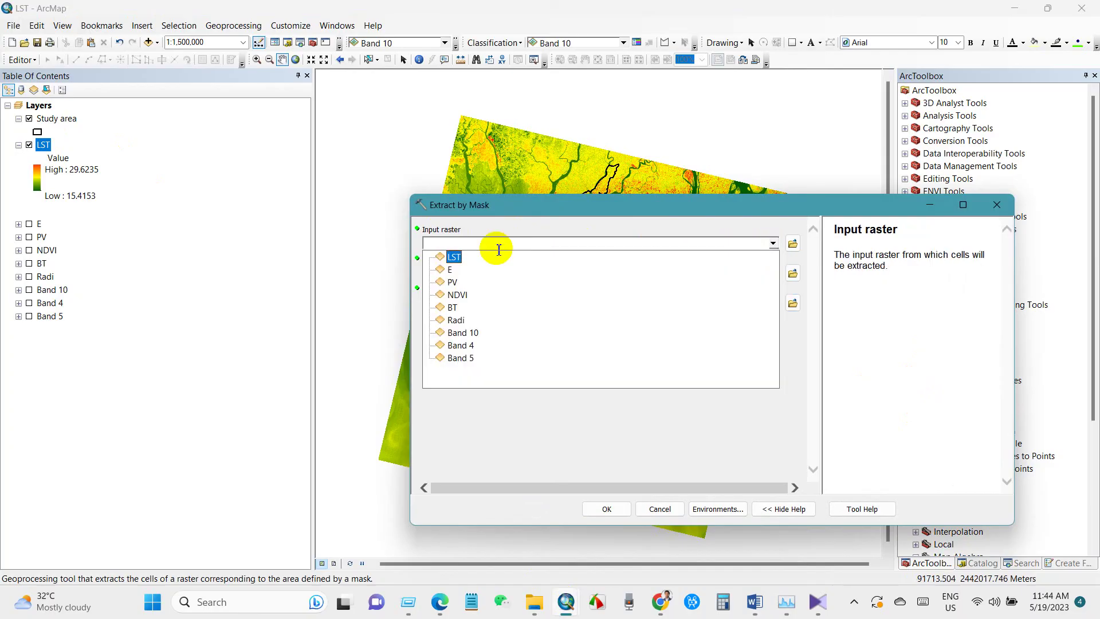
{"action": "left_click", "coordinate": [458, 257]}
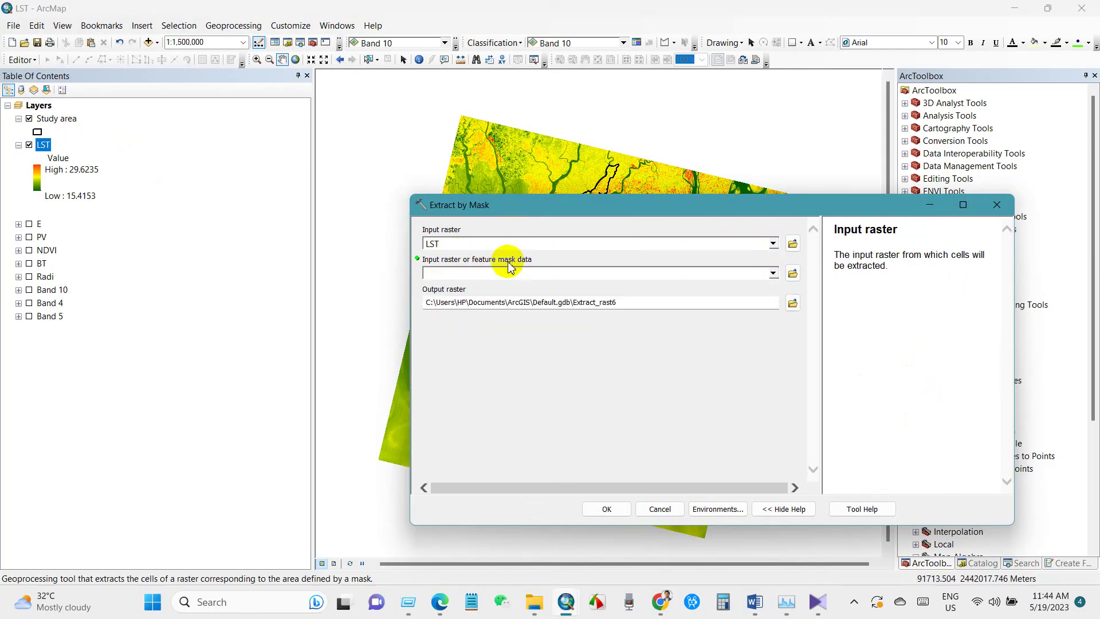
{"action": "left_click", "coordinate": [773, 274]}
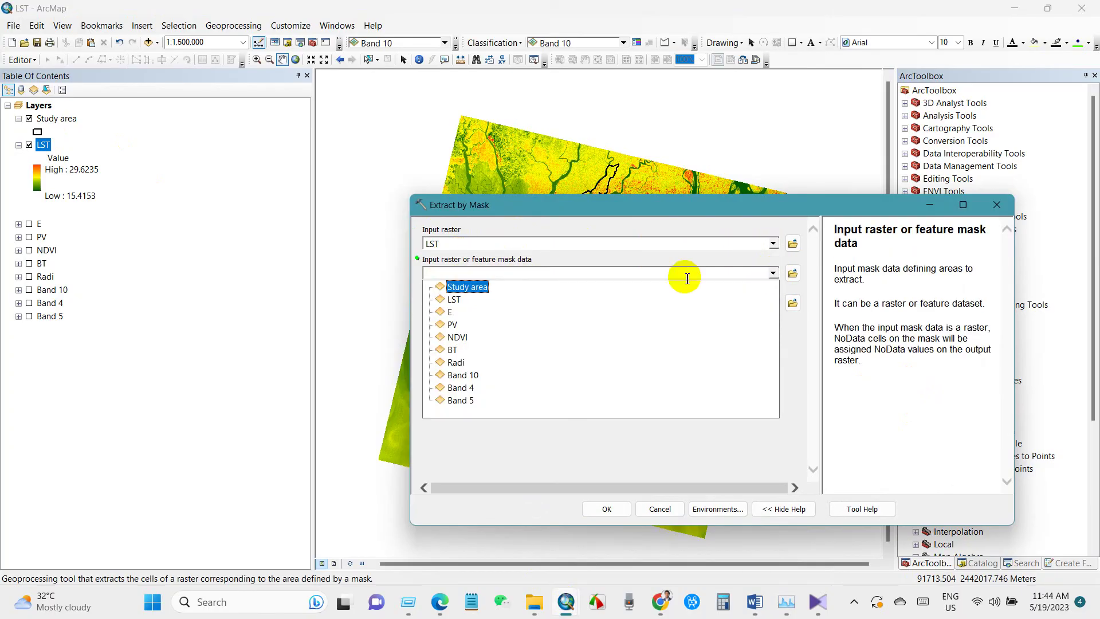
{"action": "left_click", "coordinate": [470, 289]}
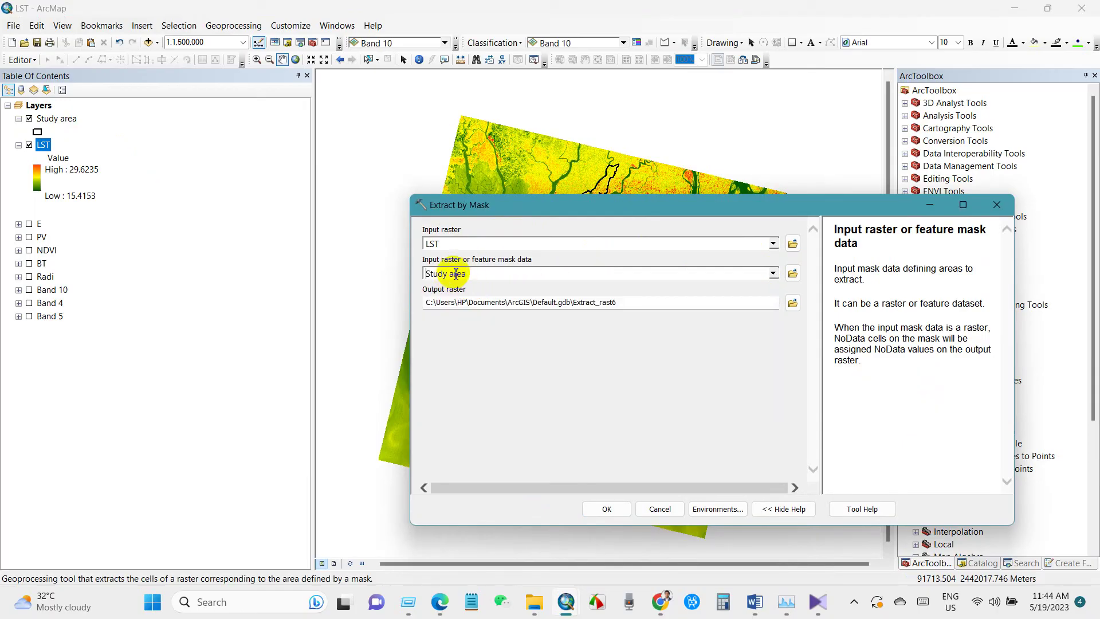
Set the Raster Analysis mask to Study area in the Extract by Mask environment settings and accept them.
{"action": "left_click", "coordinate": [704, 510]}
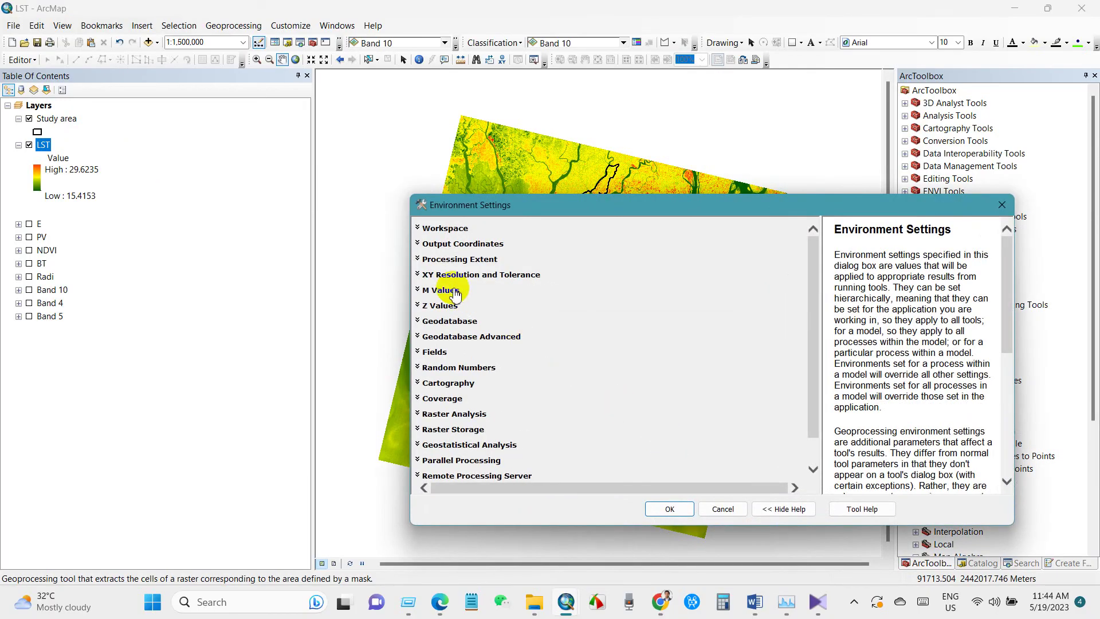
{"action": "left_click", "coordinate": [444, 263]}
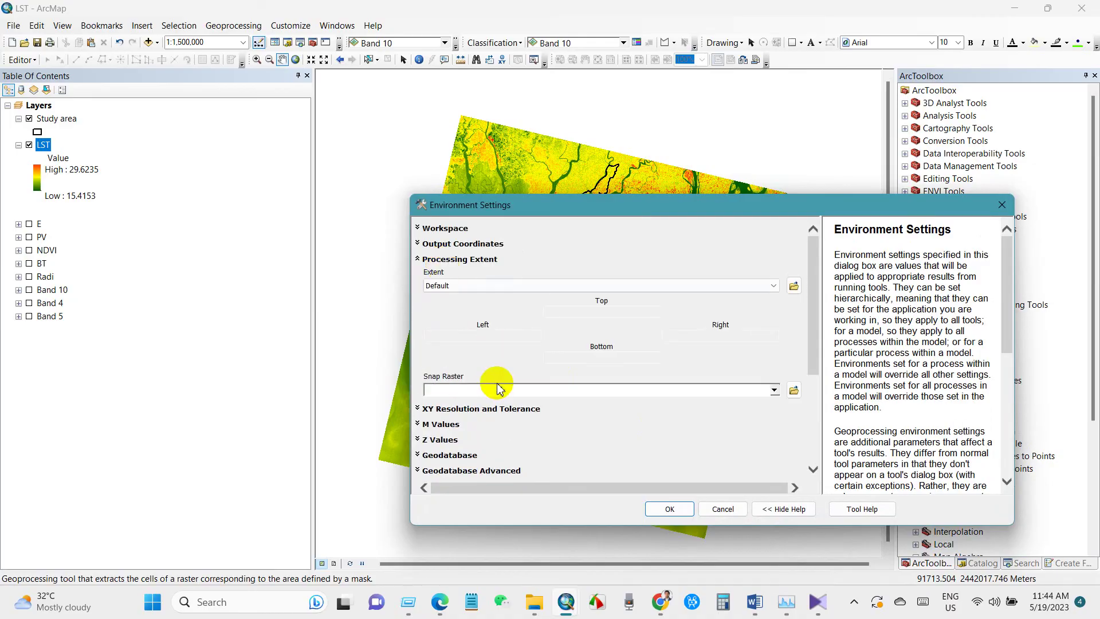
{"action": "left_click", "coordinate": [773, 285]}
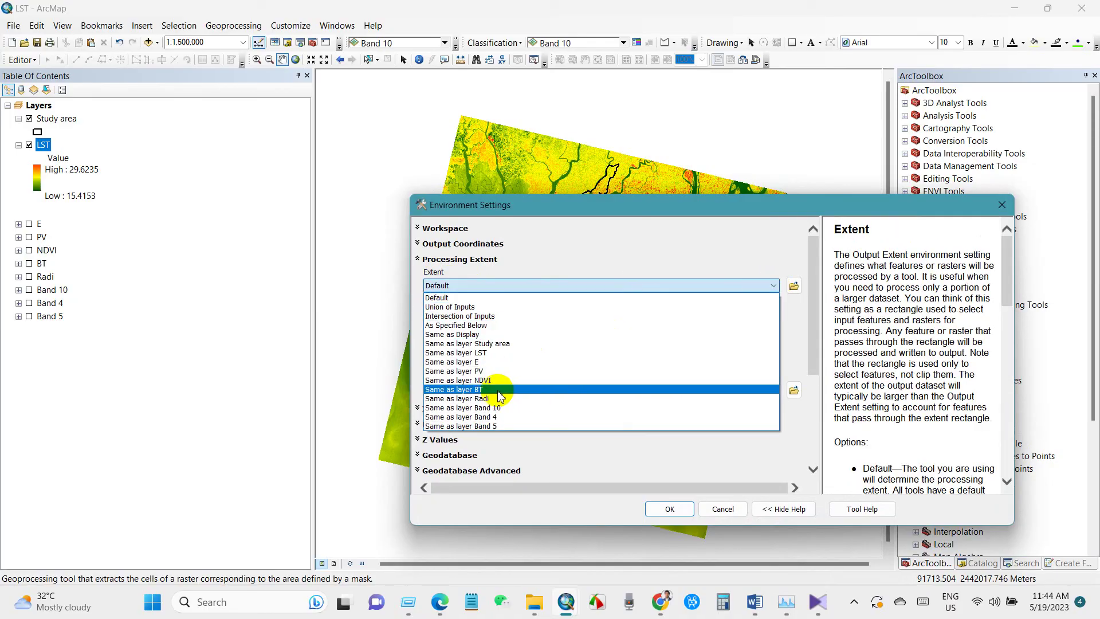
{"action": "left_click", "coordinate": [805, 319]}
{"action": "left_click_drag", "start_coordinate": [809, 319], "coordinate": [806, 418]}
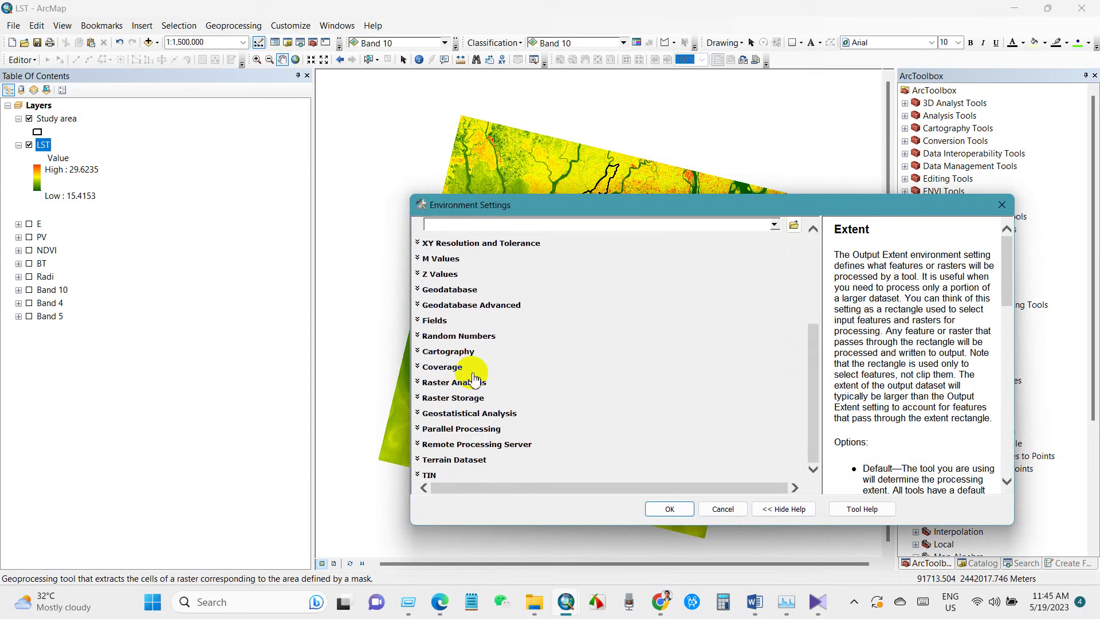
{"action": "left_click", "coordinate": [457, 383]}
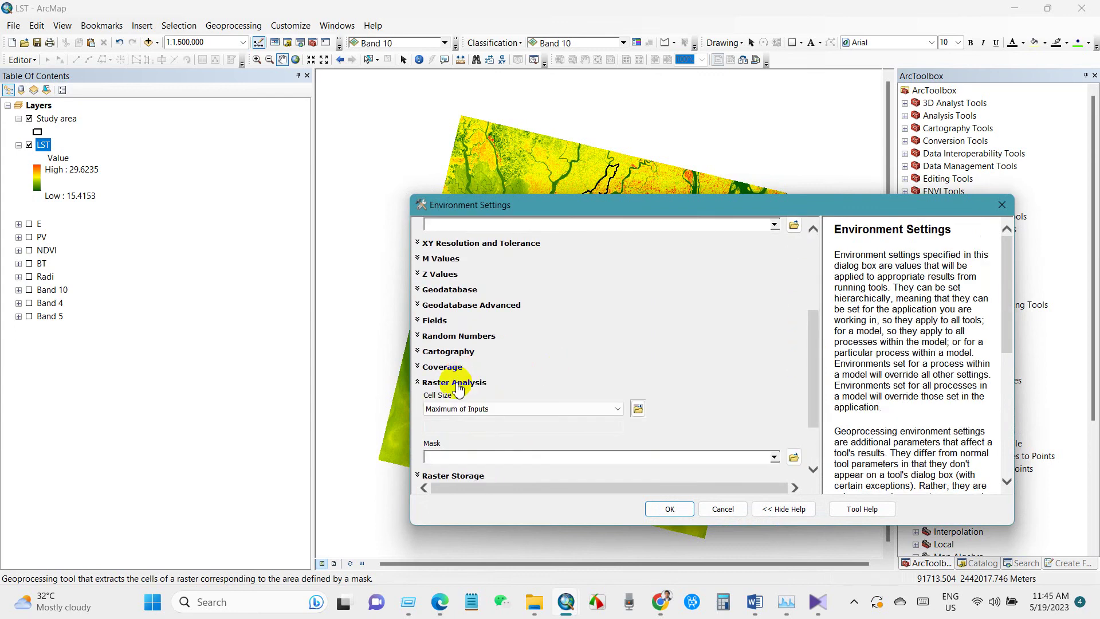
{"action": "left_click", "coordinate": [775, 458]}
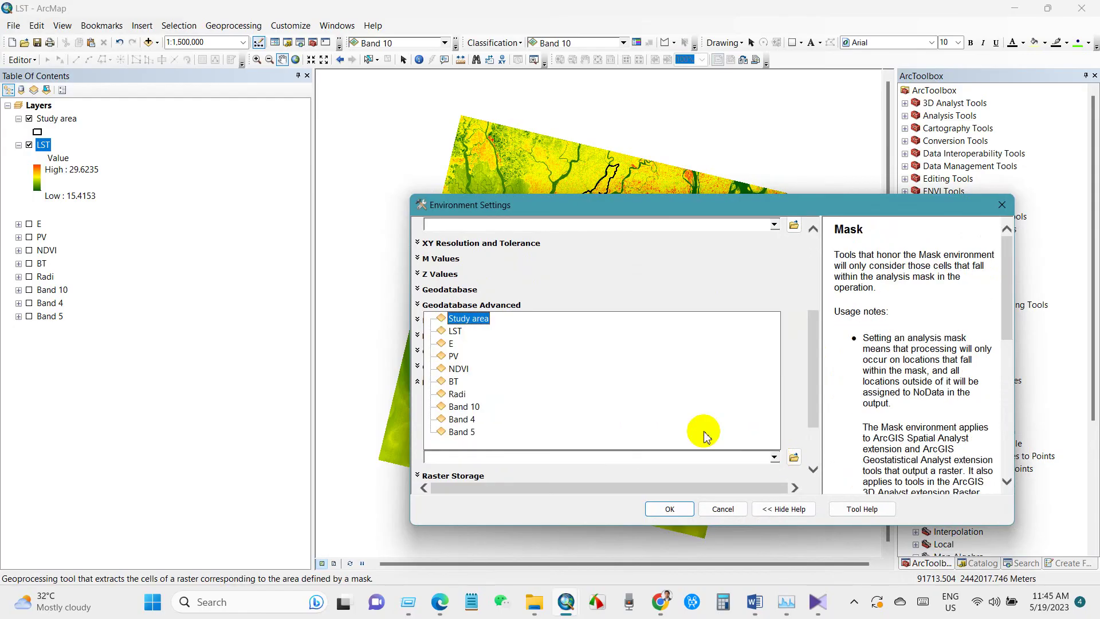
{"action": "left_click", "coordinate": [485, 319]}
{"action": "left_click", "coordinate": [670, 508]}
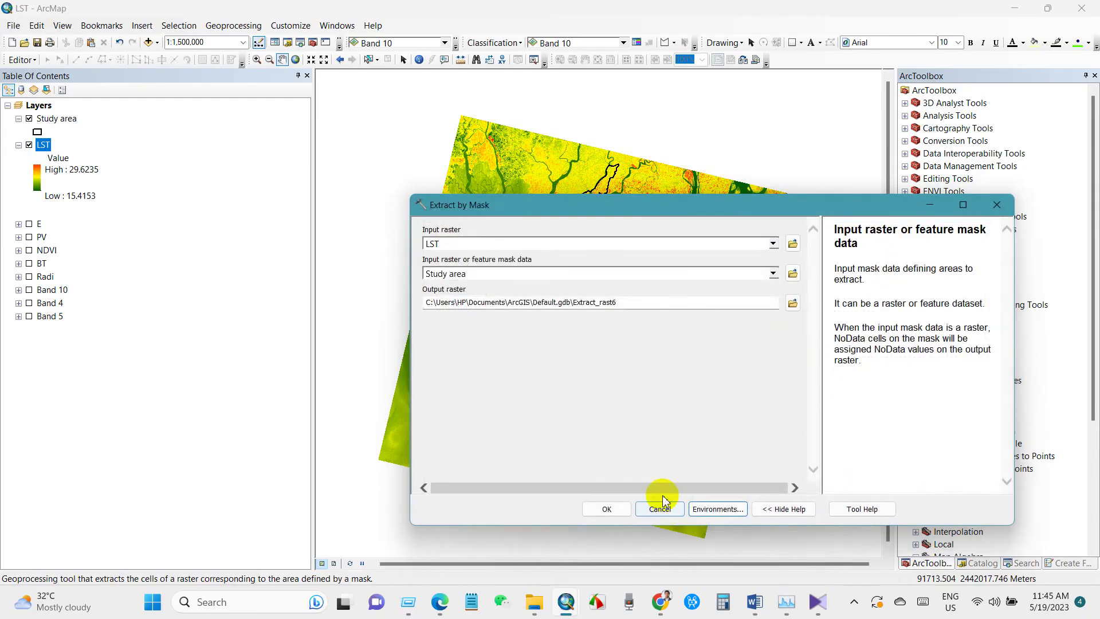
Run Extract by Mask on LST, keeping the default output raster Extract_rast6 in Default.gdb.
{"action": "left_click", "coordinate": [441, 294]}
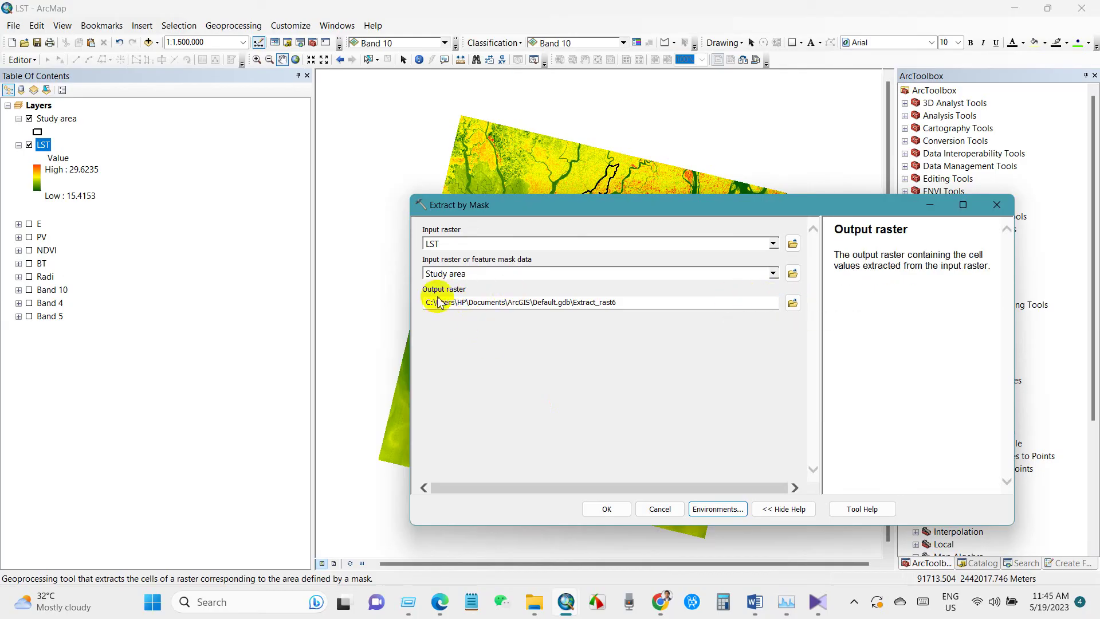
{"action": "left_click", "coordinate": [606, 509]}
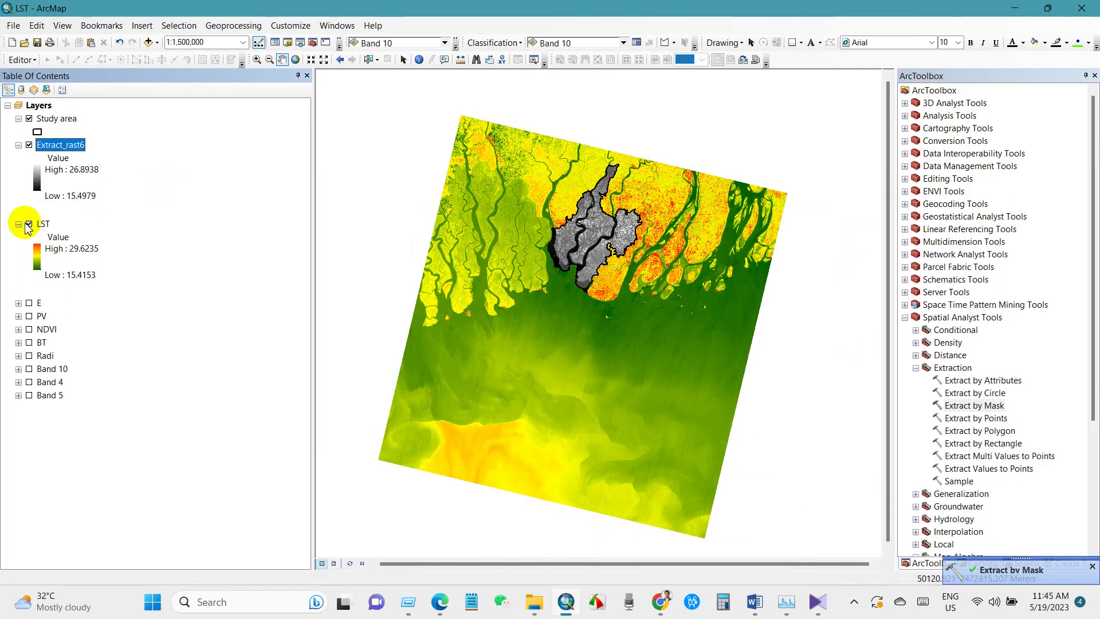
Hide the original LST layer and rename the extracted raster layer as LST_AOI.
{"action": "left_click", "coordinate": [29, 225]}
{"action": "left_click", "coordinate": [56, 145]}
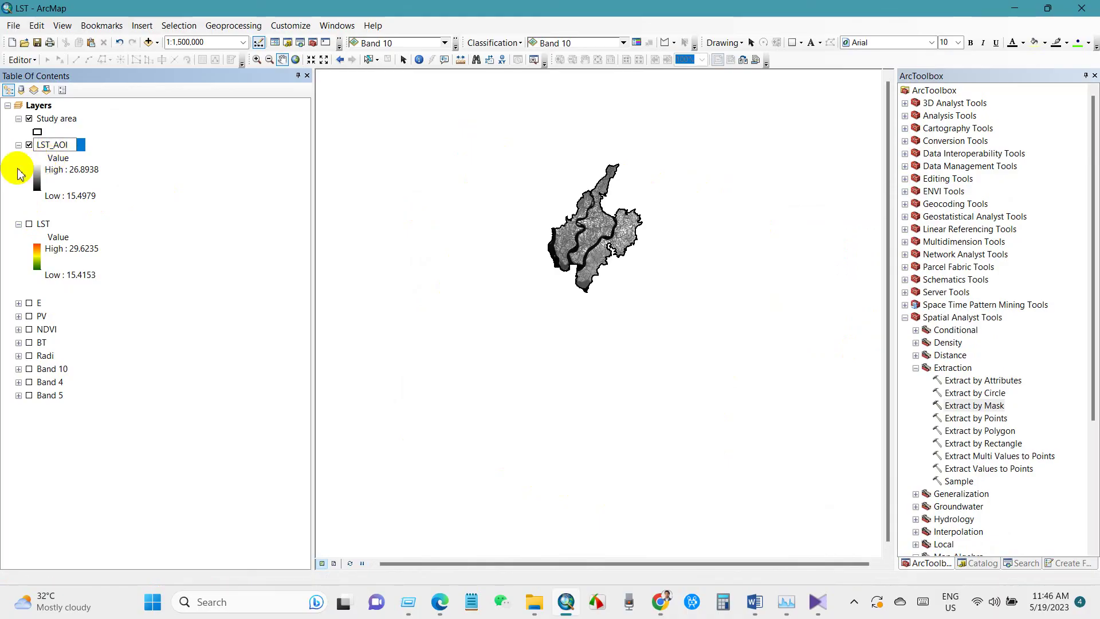
{"action": "left_click", "coordinate": [34, 193]}
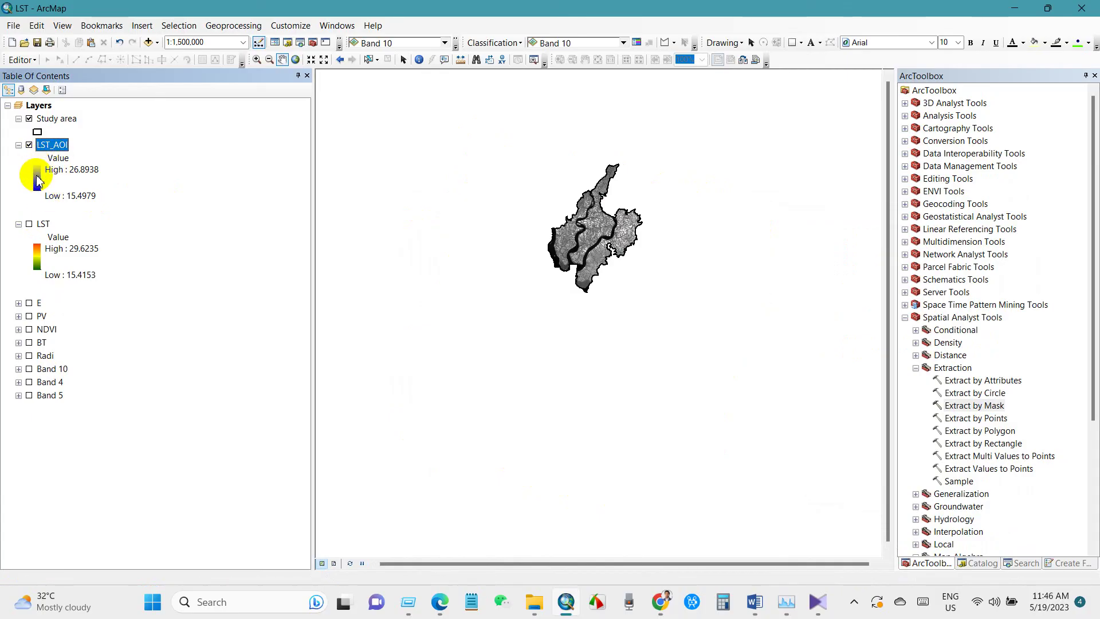
Apply the green-yellow-red color ramp to the stretched symbology of the LST_AOI layer.
{"action": "right_click", "coordinate": [48, 148]}
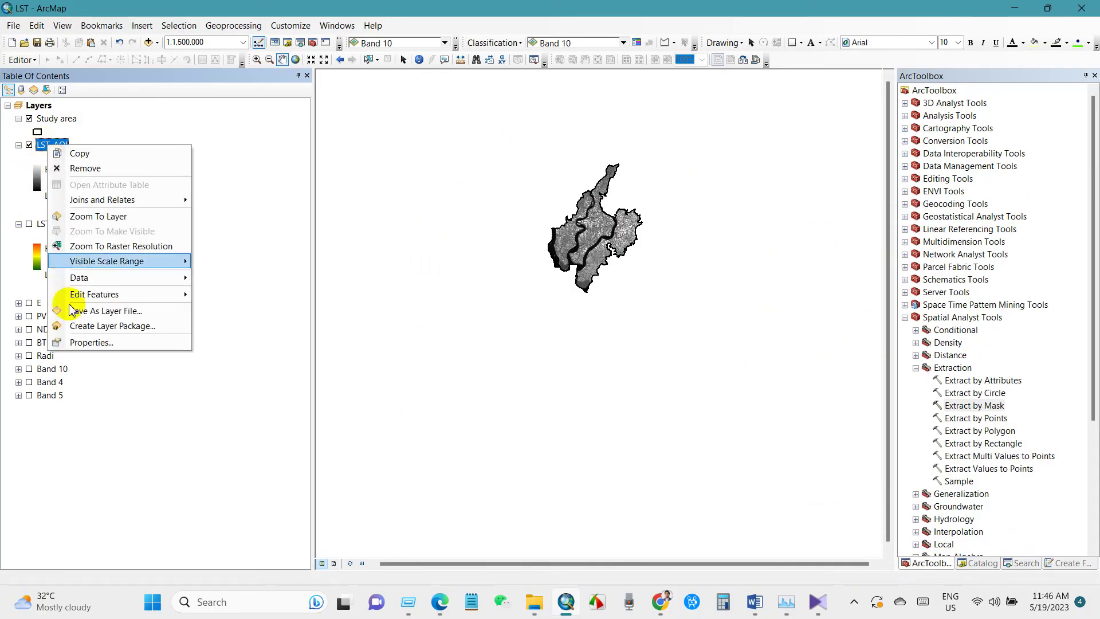
{"action": "left_click", "coordinate": [81, 339]}
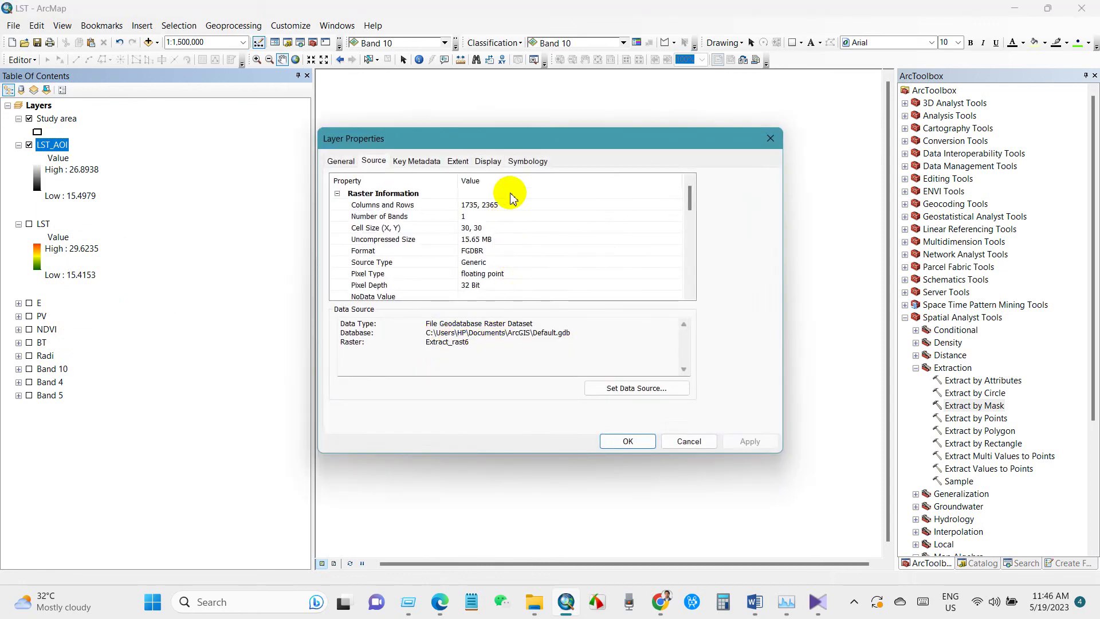
{"action": "left_click", "coordinate": [527, 162]}
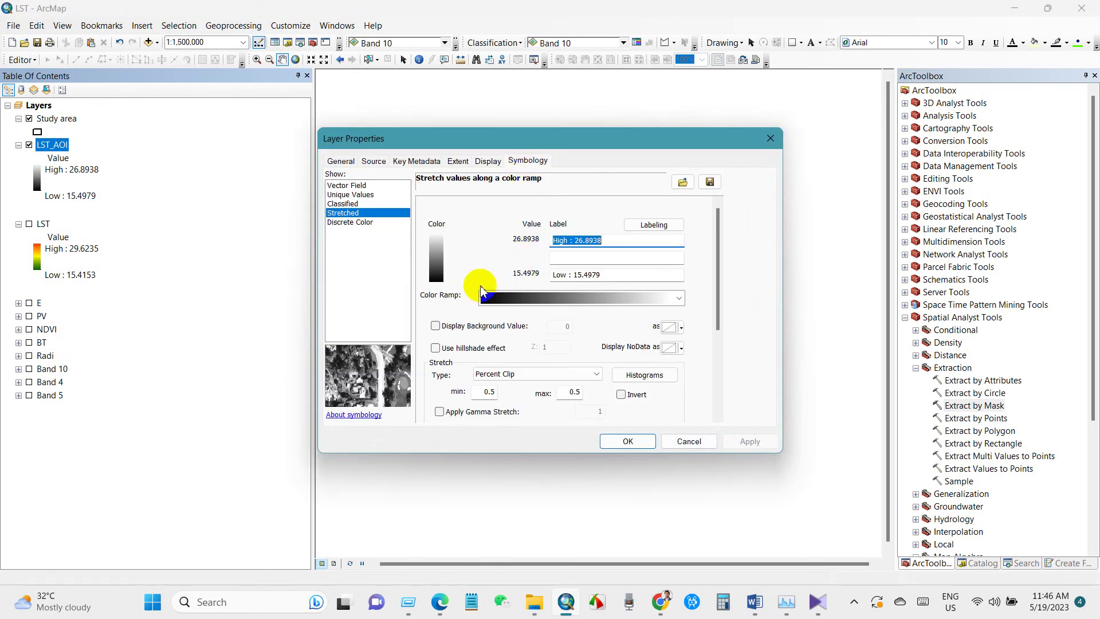
{"action": "left_click", "coordinate": [679, 297]}
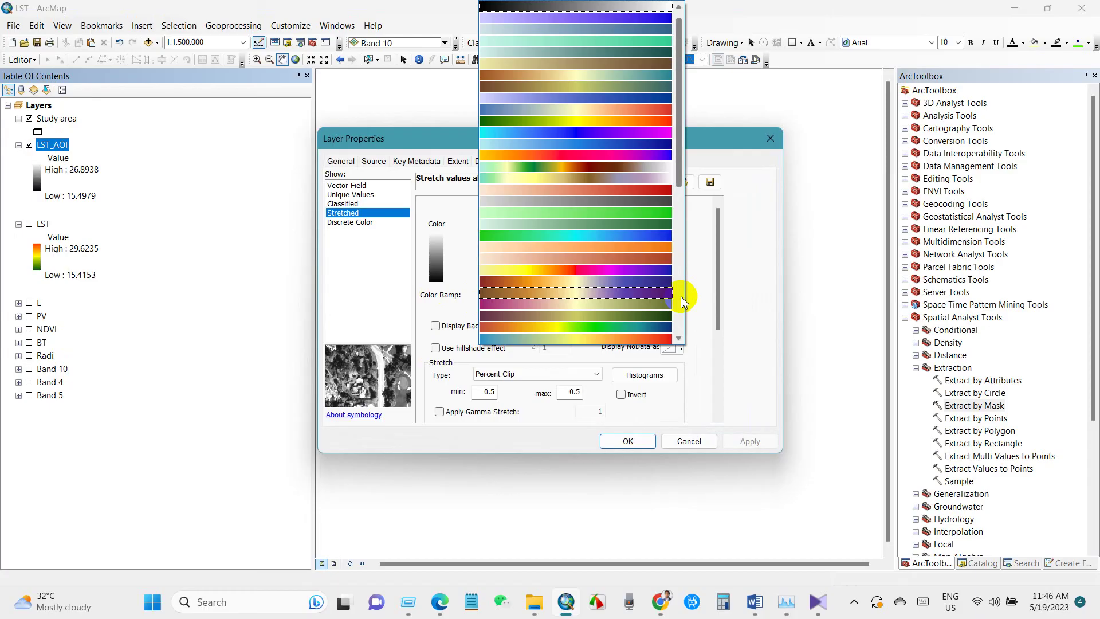
{"action": "left_click", "coordinate": [593, 125]}
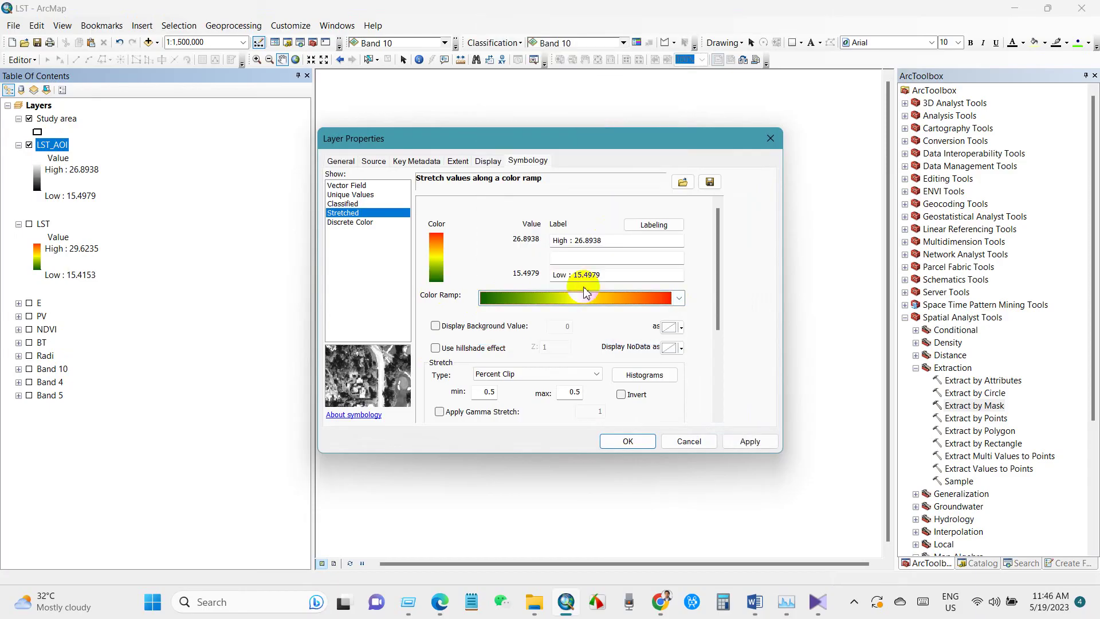
{"action": "left_click", "coordinate": [624, 440]}
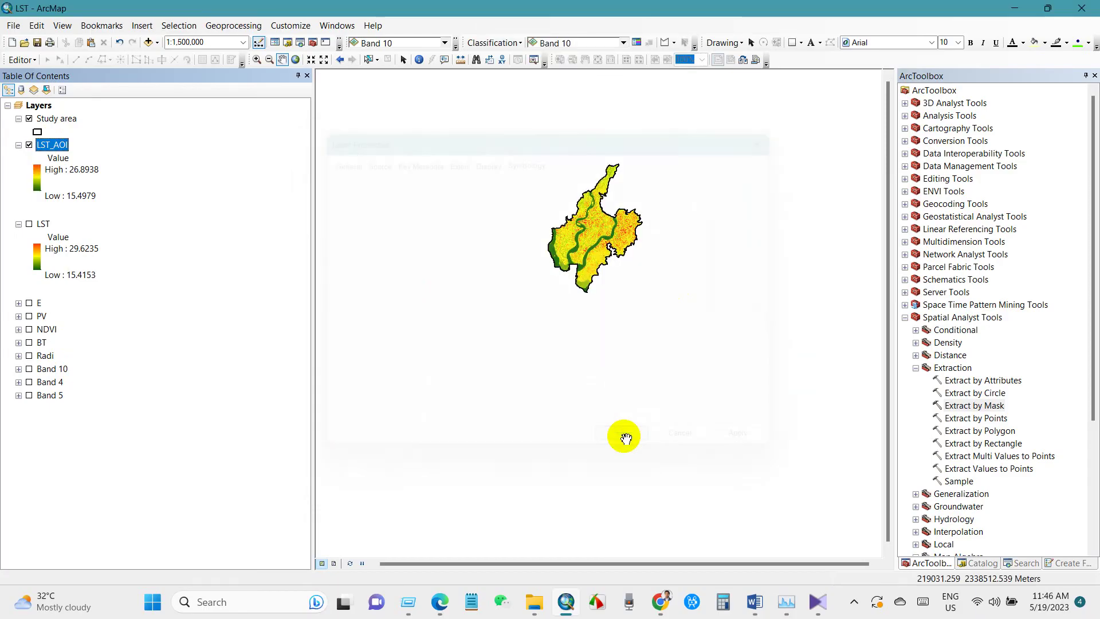
Zoom the map in to 1:500,000 on the clipped raster, hide the Study area outline and collapse the LST legend.
{"action": "left_click_drag", "start_coordinate": [606, 307], "coordinate": [614, 336]}
{"action": "scroll", "coordinate": [620, 315], "scroll_direction": "up", "scroll_amount": 3}
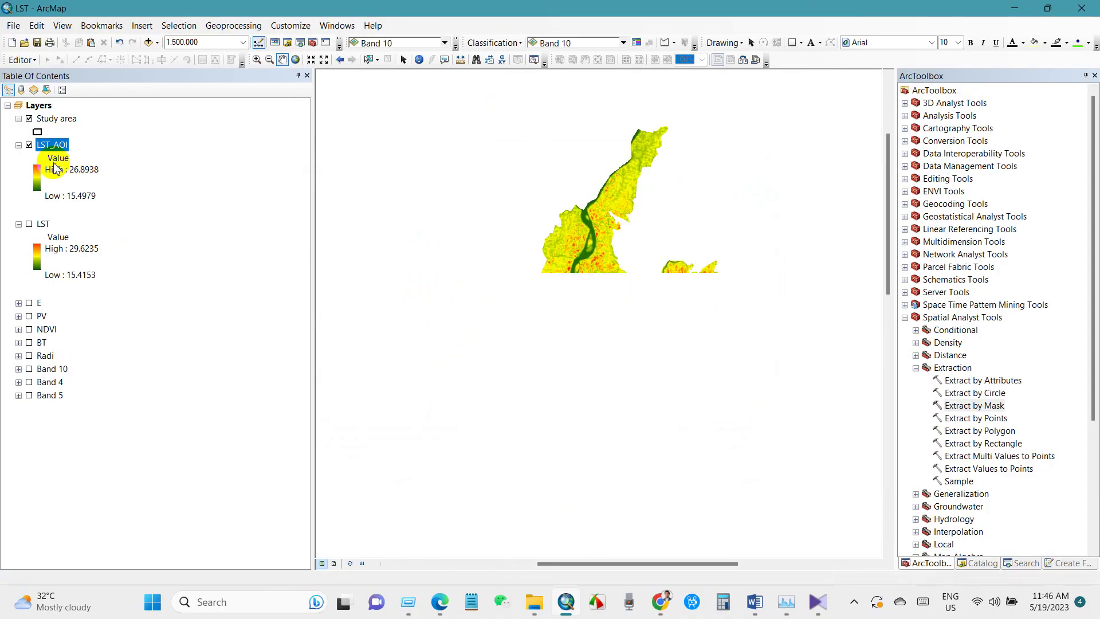
{"action": "left_click", "coordinate": [29, 119]}
{"action": "mouse_move", "coordinate": [590, 340]}
{"action": "left_mouse_down"}
{"action": "mouse_move", "coordinate": [579, 345]}
{"action": "mouse_move", "coordinate": [585, 338]}
{"action": "left_mouse_up"}
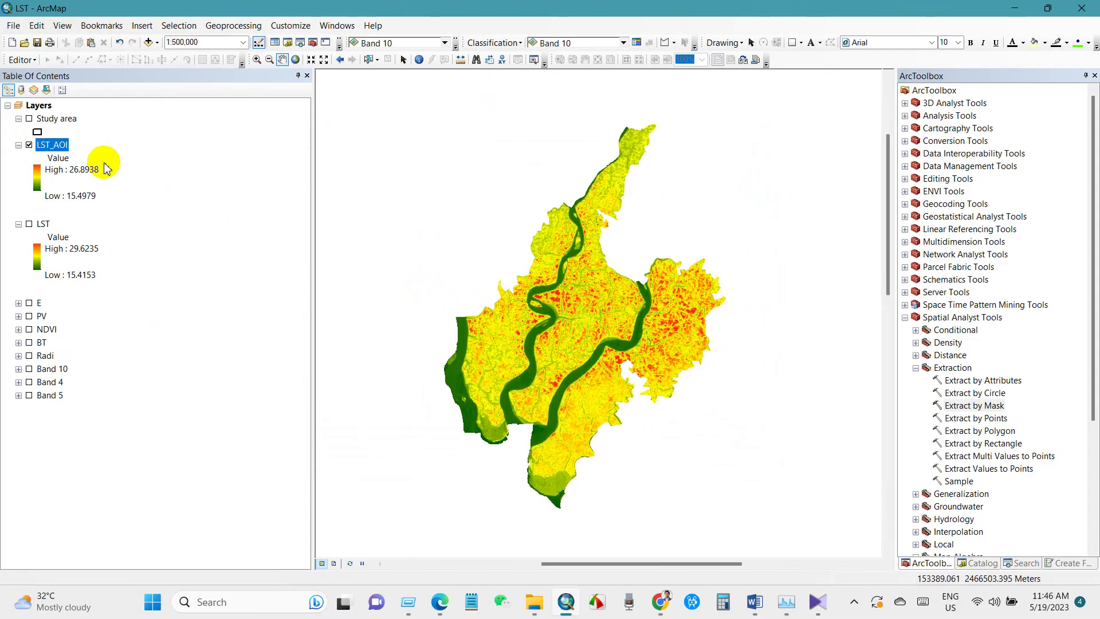
{"action": "left_click", "coordinate": [18, 224]}
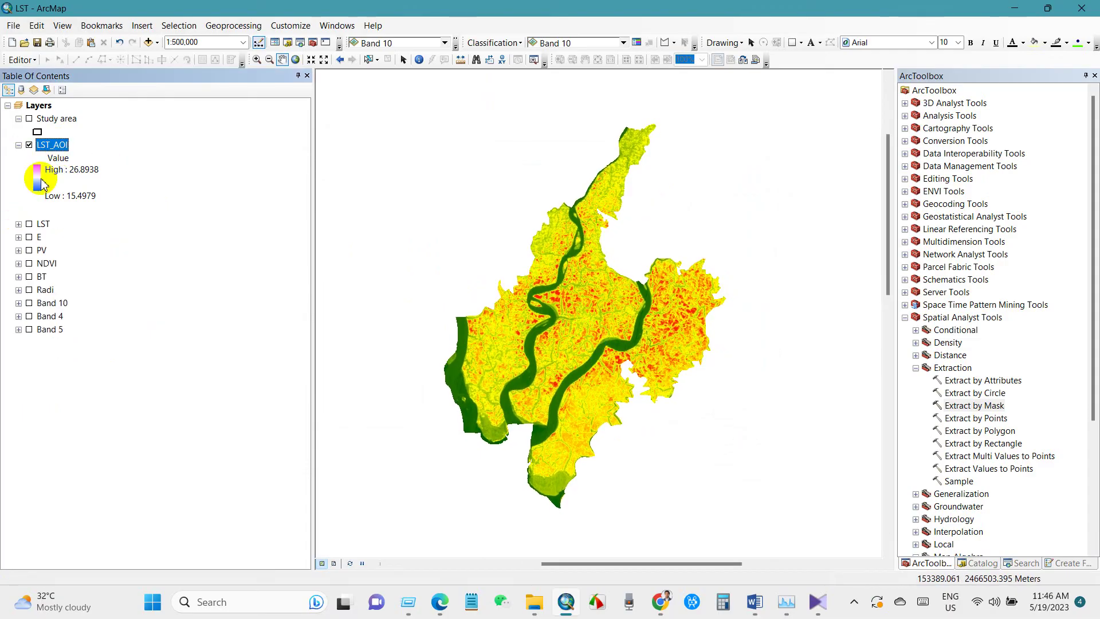
{"action": "left_click_drag", "start_coordinate": [535, 298], "coordinate": [535, 296]}
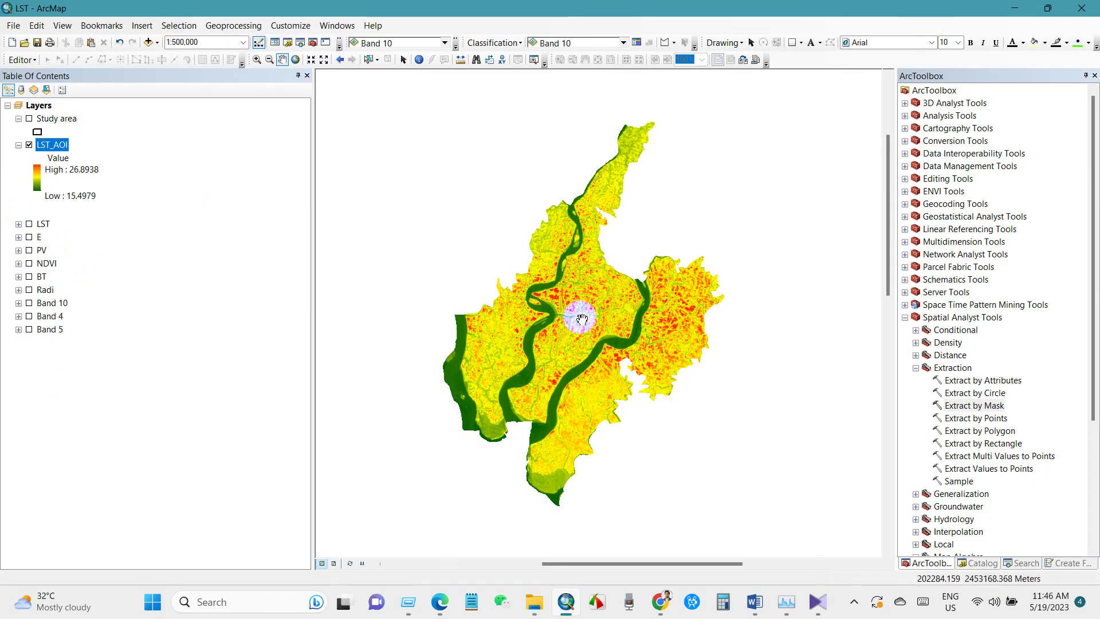
Switch to the Word document and review the UHI formula with its definitions of LST, mean LST and SD.
{"action": "left_click", "coordinate": [756, 601]}
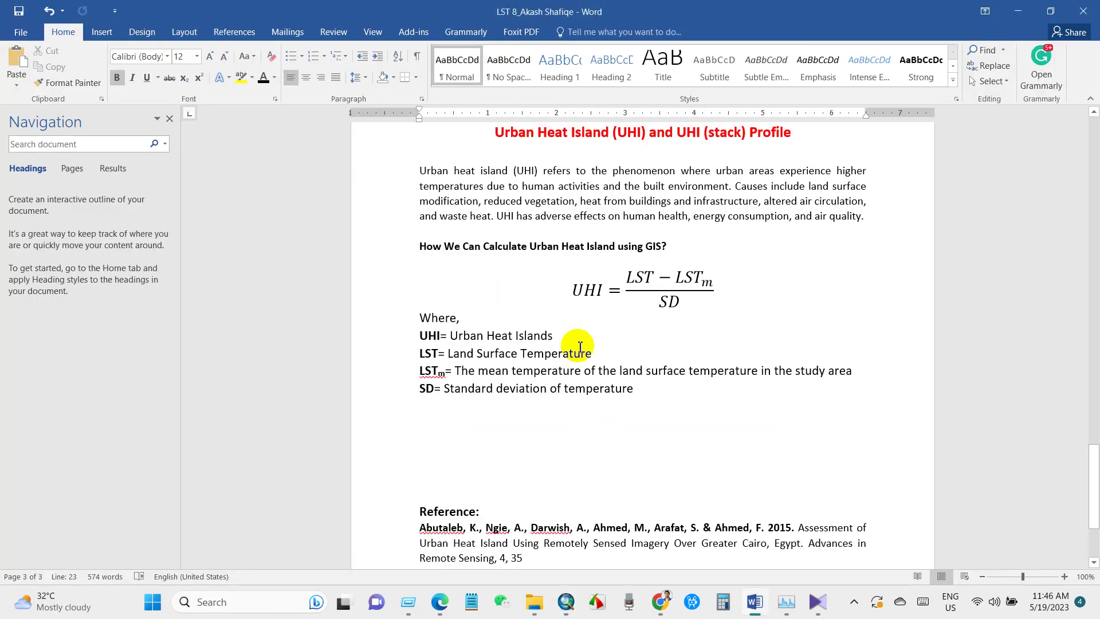
{"action": "scroll", "coordinate": [579, 344], "scroll_direction": "up", "scroll_amount": 2}
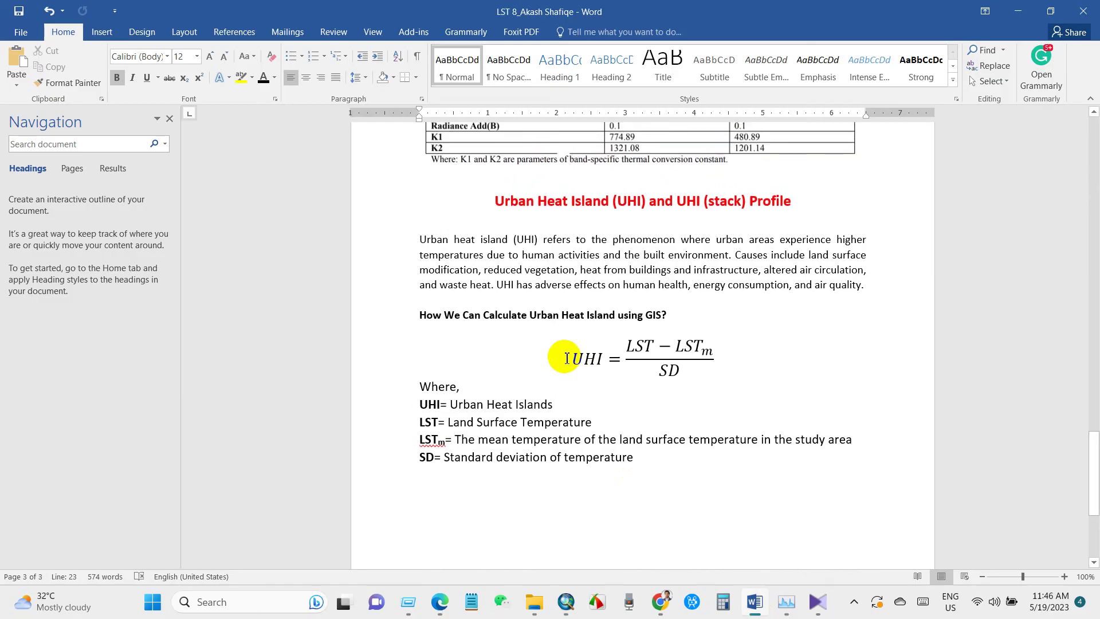
{"action": "left_click", "coordinate": [613, 359]}
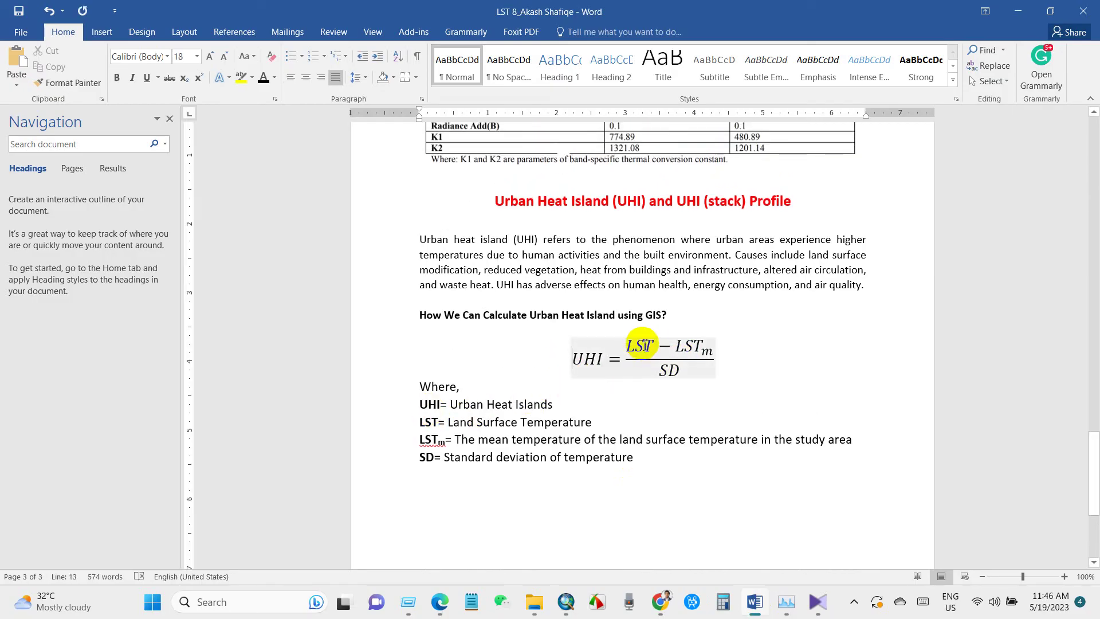
{"action": "left_click", "coordinate": [447, 443]}
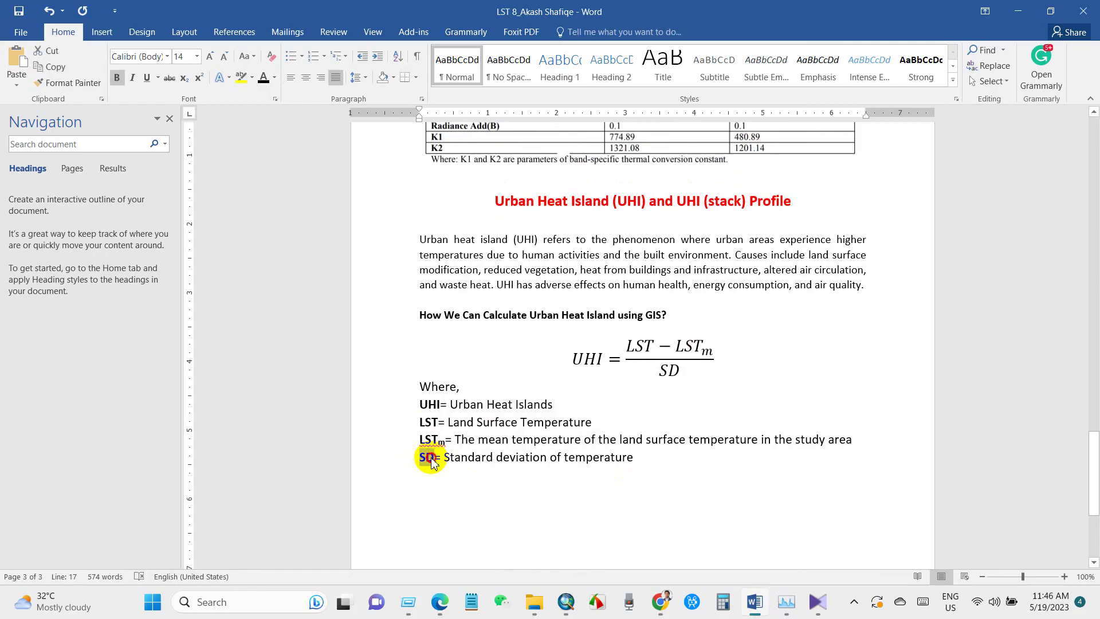
{"action": "key", "text": "Left"}
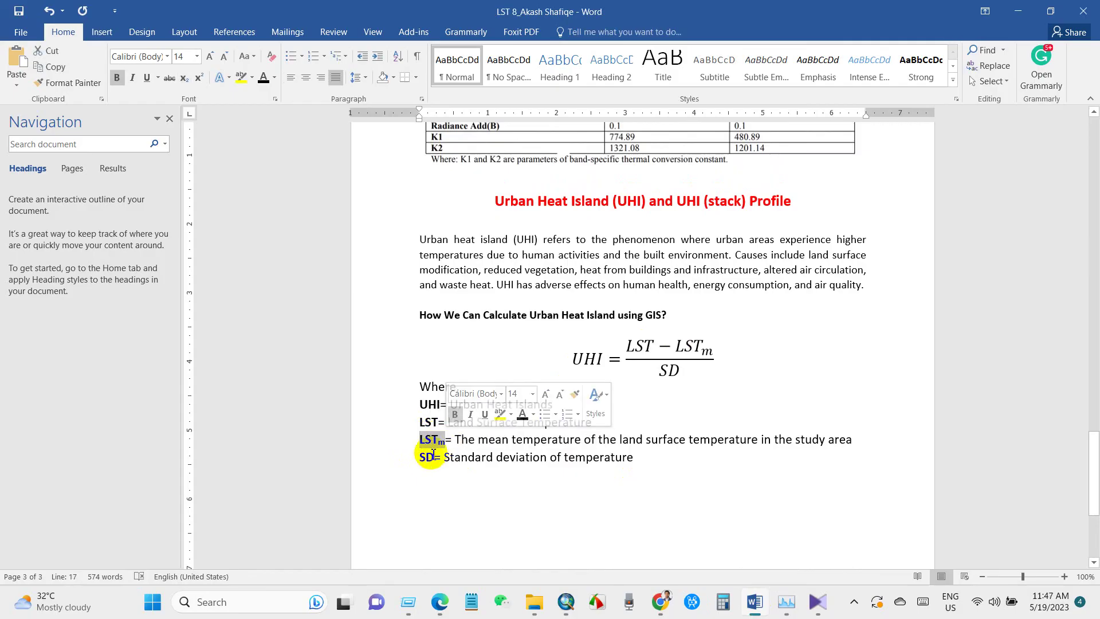
{"action": "left_click_drag", "start_coordinate": [455, 439], "coordinate": [857, 437]}
{"action": "left_click", "coordinate": [762, 438]}
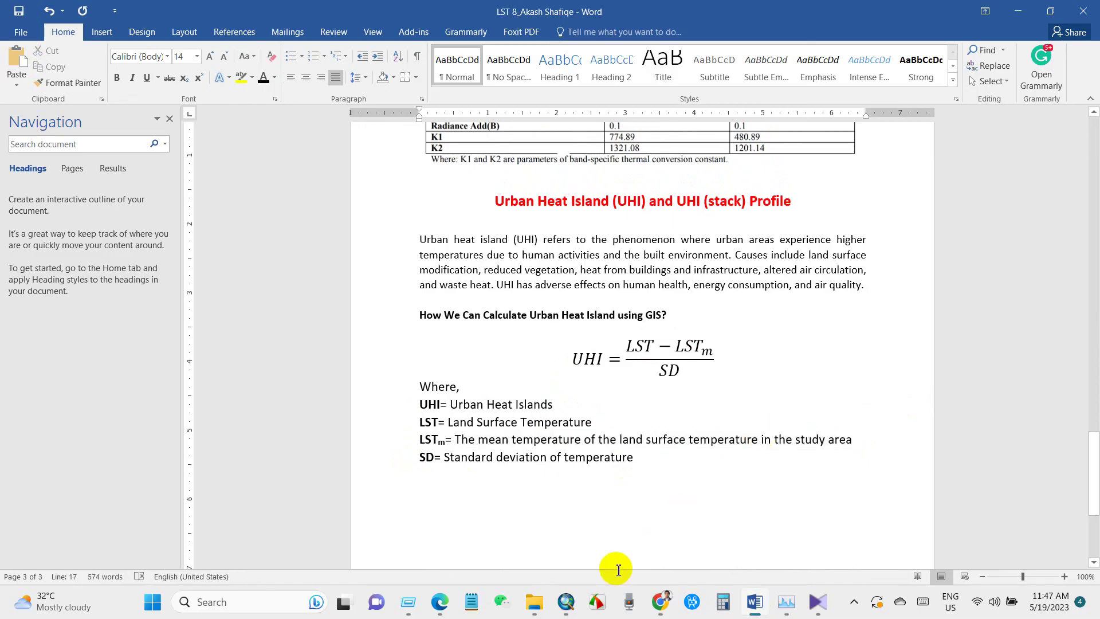
Switch back to ArcMap and copy the Mean value from the LST_AOI layer's source statistics.
{"action": "left_click", "coordinate": [566, 601]}
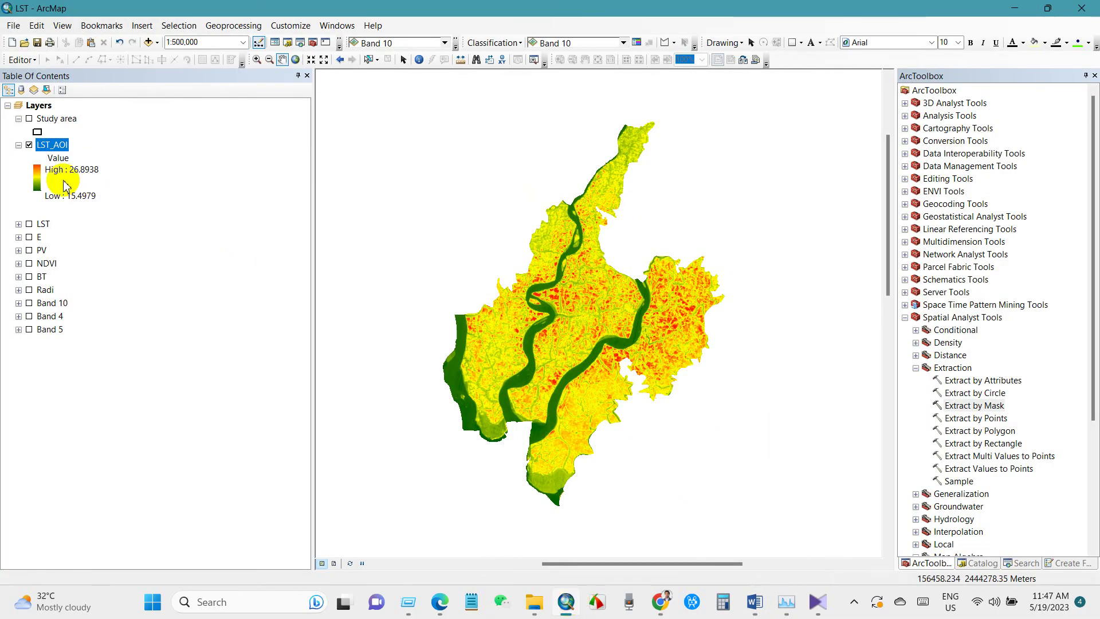
{"action": "right_click", "coordinate": [50, 146]}
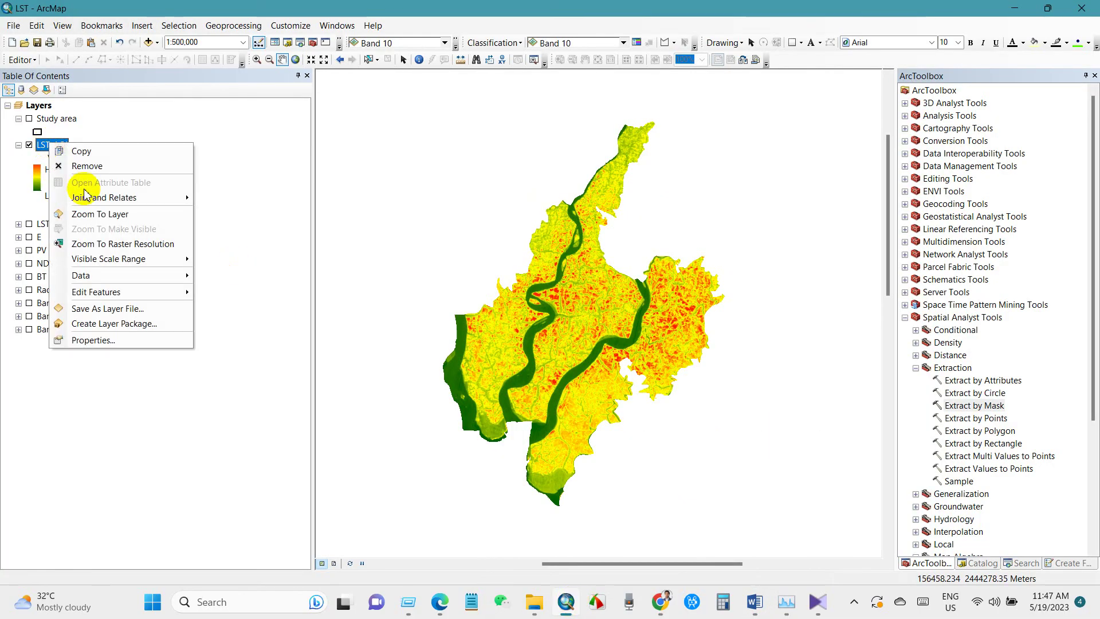
{"action": "left_click", "coordinate": [100, 338]}
{"action": "left_click", "coordinate": [374, 163]}
{"action": "scroll", "coordinate": [449, 271], "scroll_direction": "down", "scroll_amount": 5}
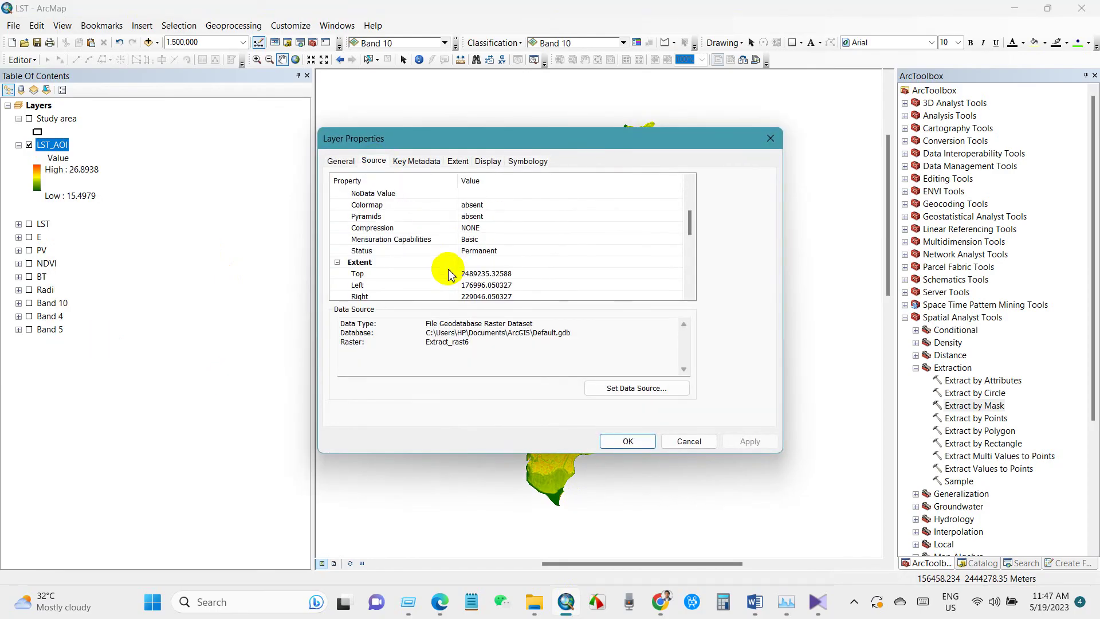
{"action": "scroll", "coordinate": [449, 274], "scroll_direction": "down", "scroll_amount": 5}
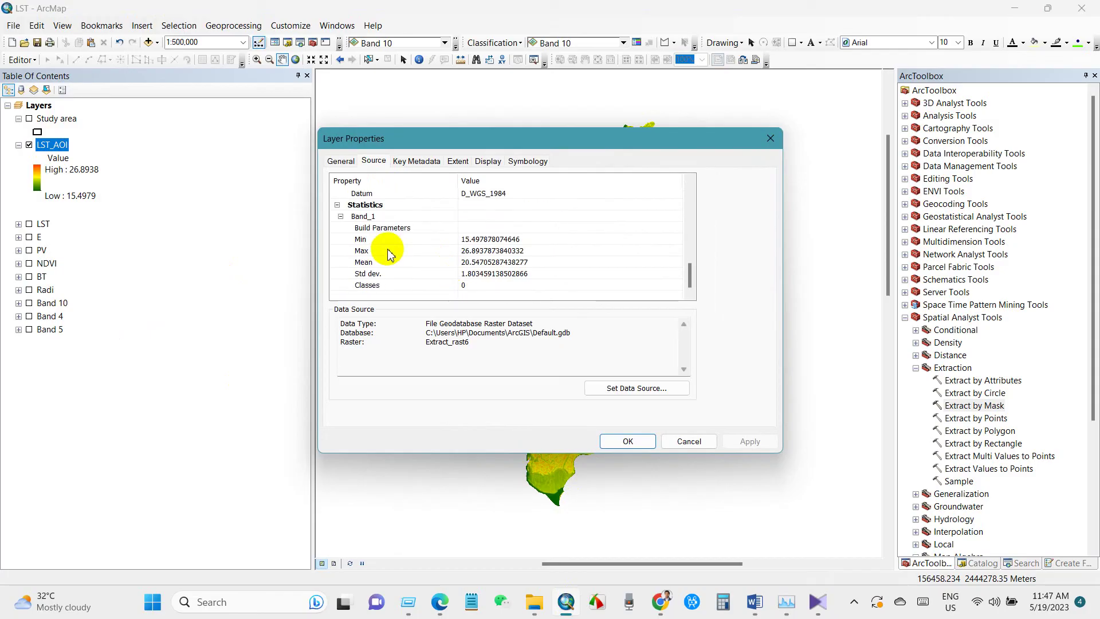
{"action": "left_click", "coordinate": [458, 261]}
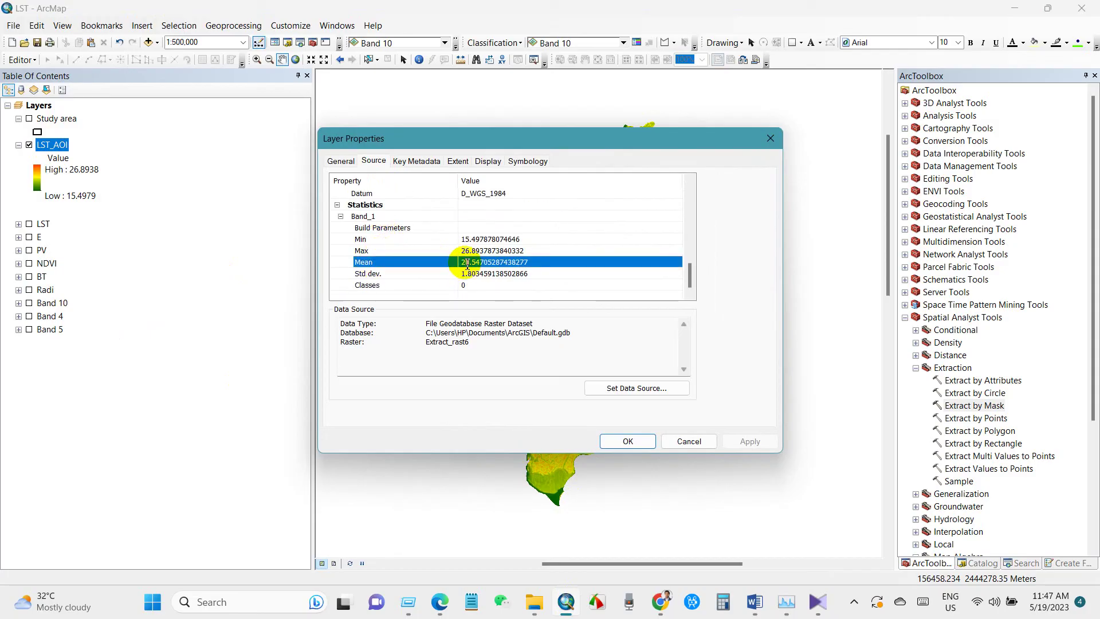
{"action": "right_click", "coordinate": [533, 263]}
{"action": "left_click", "coordinate": [555, 305]}
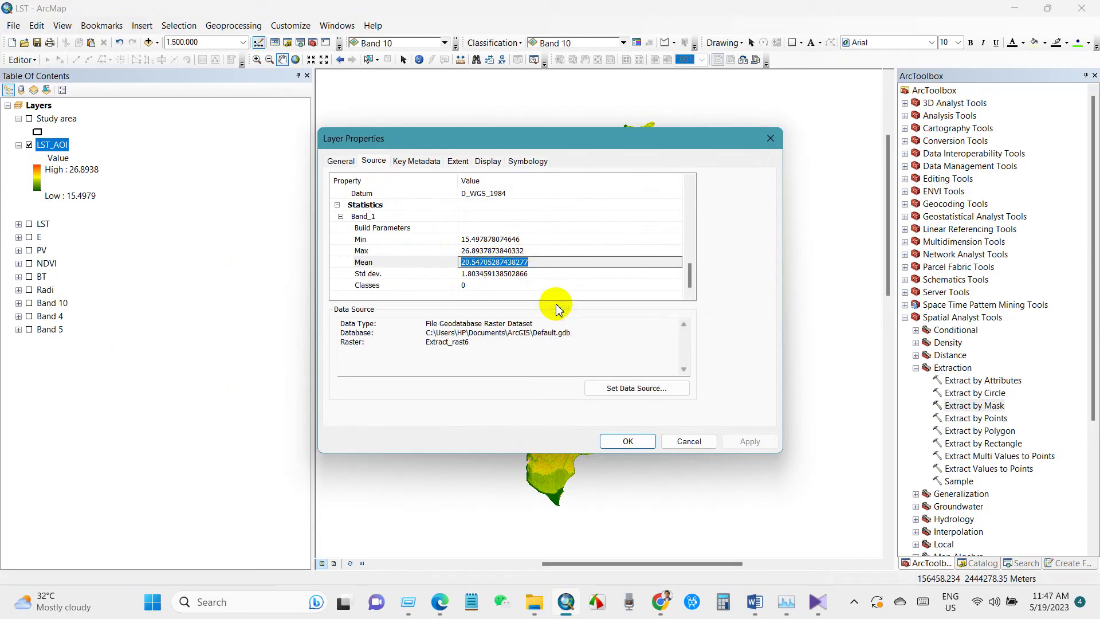
In the Word document, add a line reading "Mean 20.54705287438277" below the formula definitions, pasting the copied value.
{"action": "left_click", "coordinate": [754, 602]}
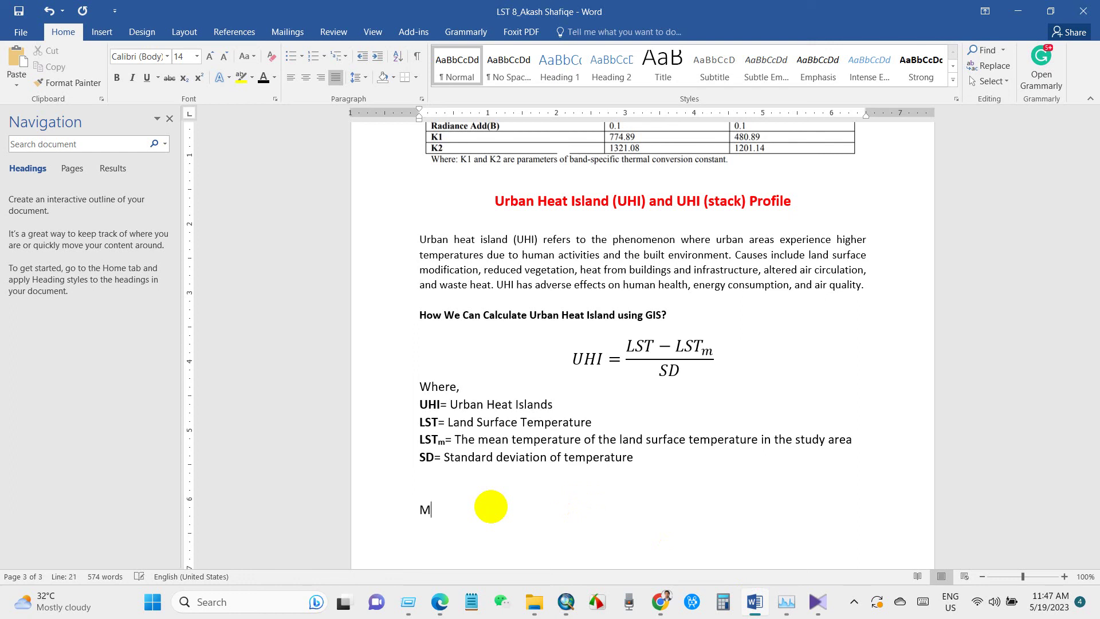
{"action": "left_click", "coordinate": [473, 513]}
{"action": "right_click", "coordinate": [463, 511]}
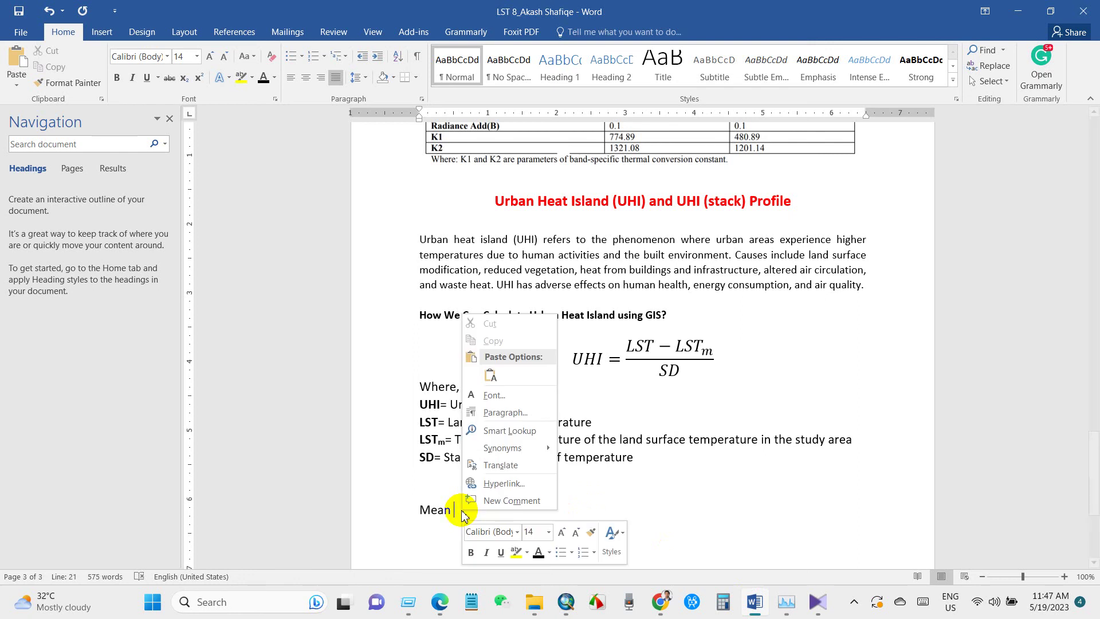
{"action": "left_click", "coordinate": [486, 381]}
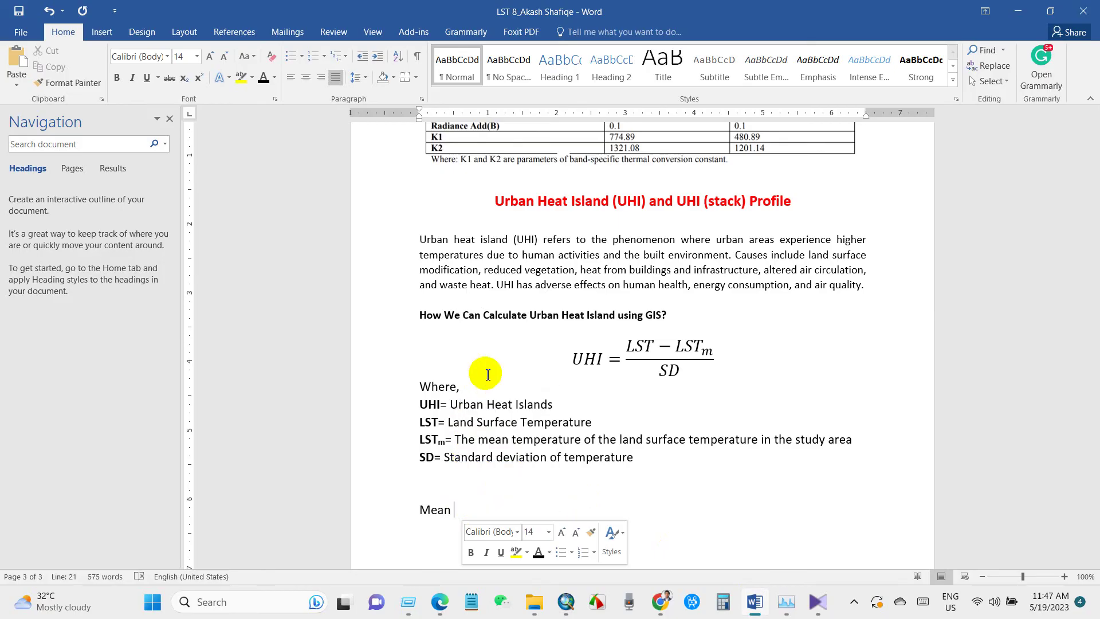
Add an "STD" label on the line below the mean and widen the spacing before the mean value.
{"action": "left_click", "coordinate": [423, 508]}
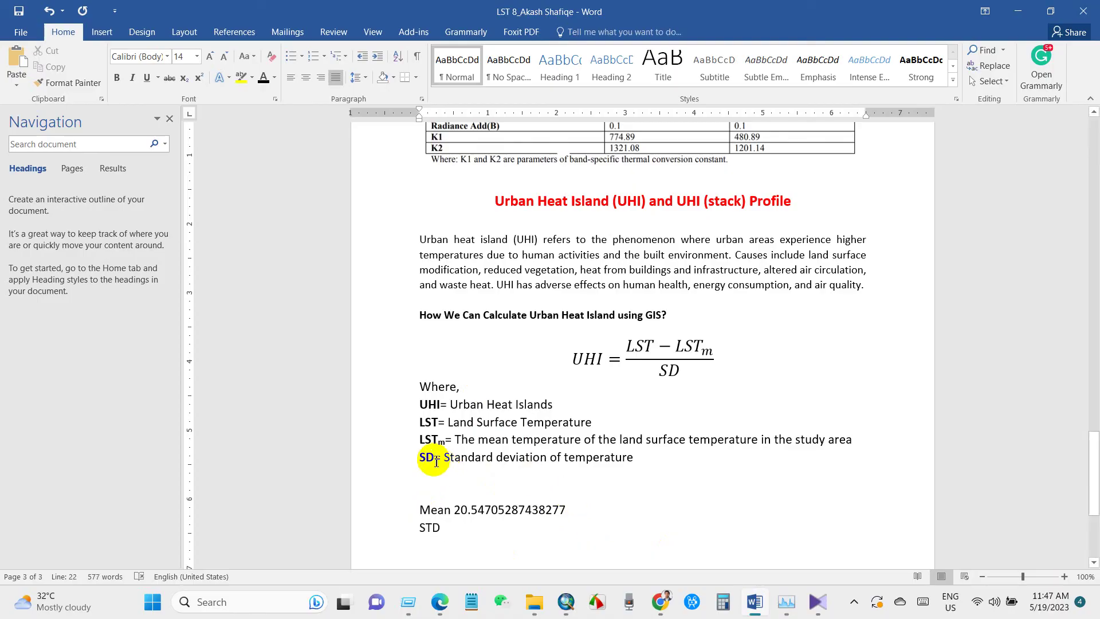
{"action": "left_click_drag", "start_coordinate": [457, 456], "coordinate": [562, 458]}
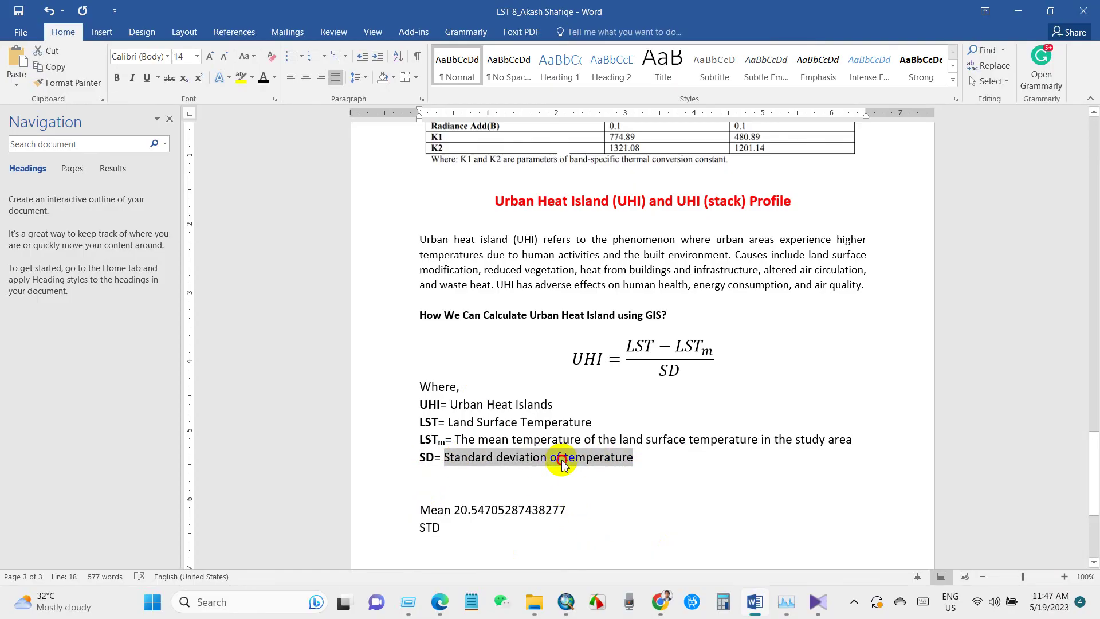
{"action": "left_click", "coordinate": [561, 457]}
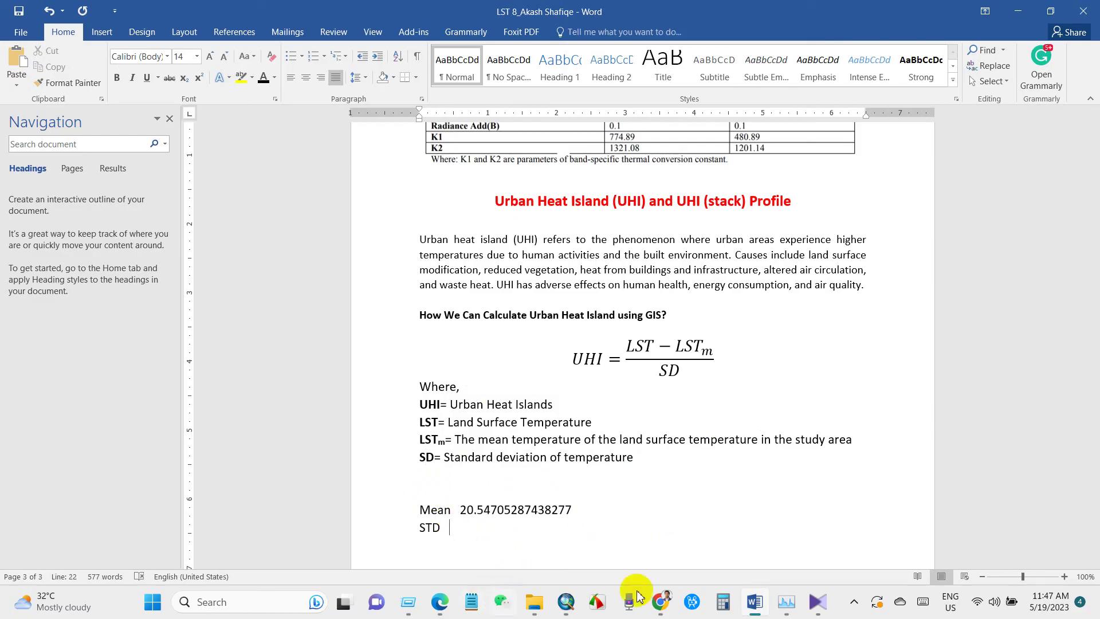
Return to ArcMap and copy the Std dev. value from the LST_AOI statistics.
{"action": "left_click", "coordinate": [569, 602]}
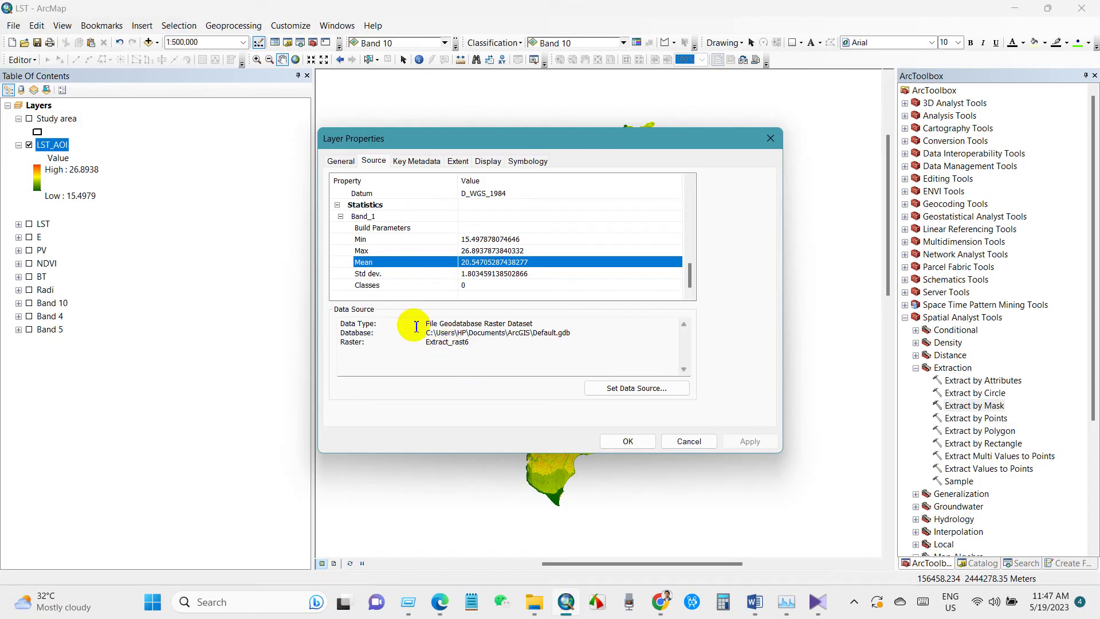
{"action": "left_click", "coordinate": [464, 275]}
{"action": "left_click", "coordinate": [468, 274]}
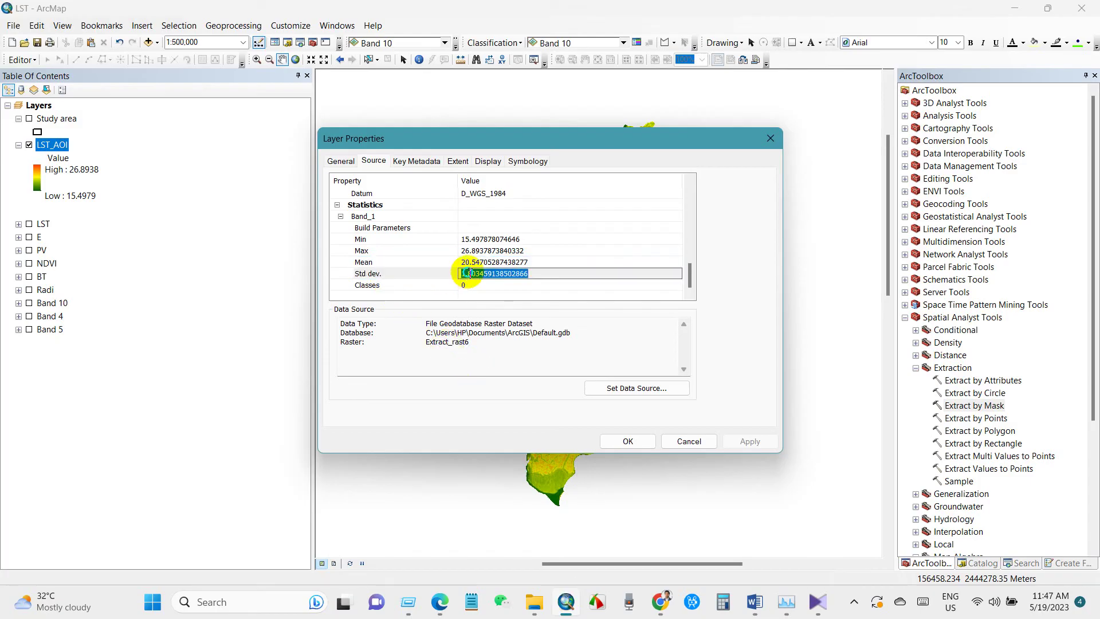
{"action": "right_click", "coordinate": [468, 274]}
{"action": "left_click", "coordinate": [500, 315]}
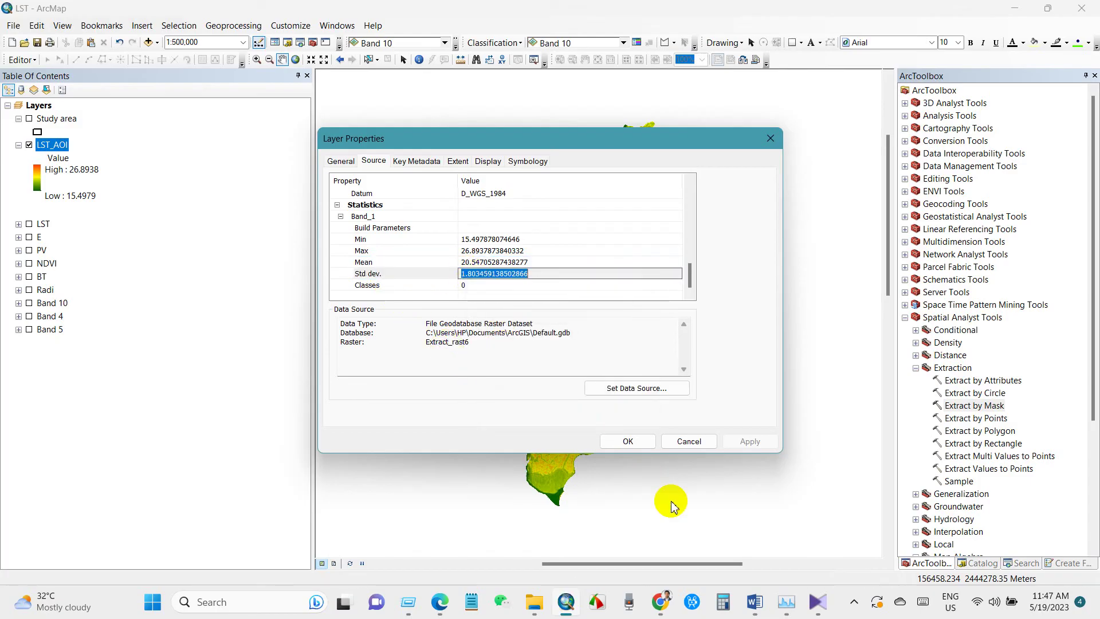
Switch to the Word document and paste the copied standard deviation 1.803459138502866 after the STD label.
{"action": "left_click", "coordinate": [754, 602]}
{"action": "right_click", "coordinate": [452, 528]}
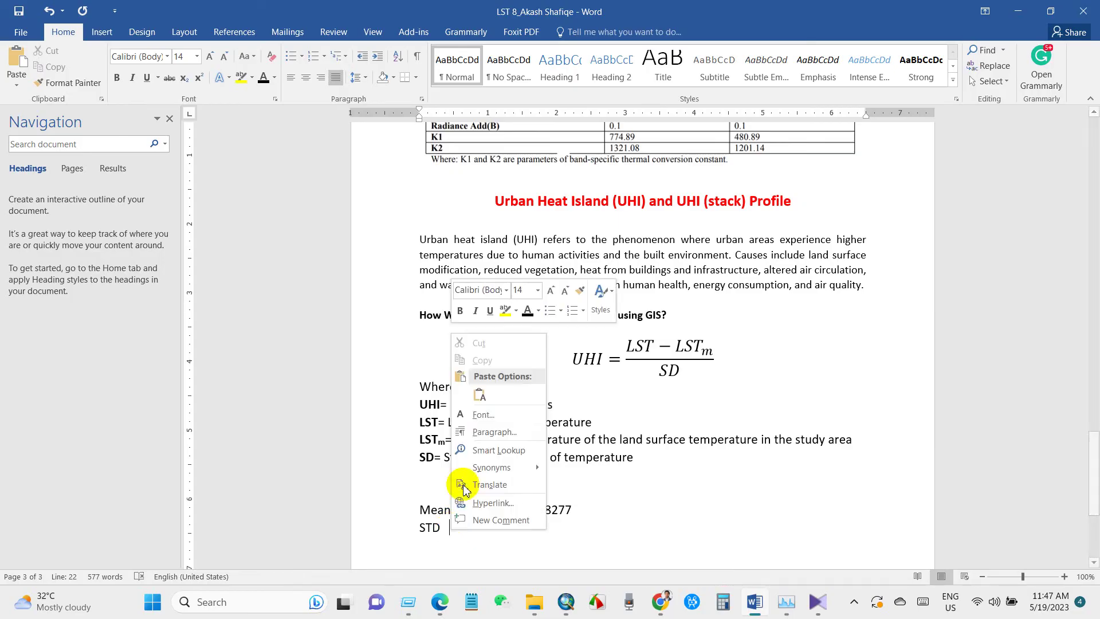
{"action": "left_click", "coordinate": [479, 393]}
{"action": "double_click", "coordinate": [462, 510]}
{"action": "left_click", "coordinate": [449, 527]}
{"action": "left_click", "coordinate": [569, 528], "text": "shift"}
{"action": "left_click", "coordinate": [532, 534]}
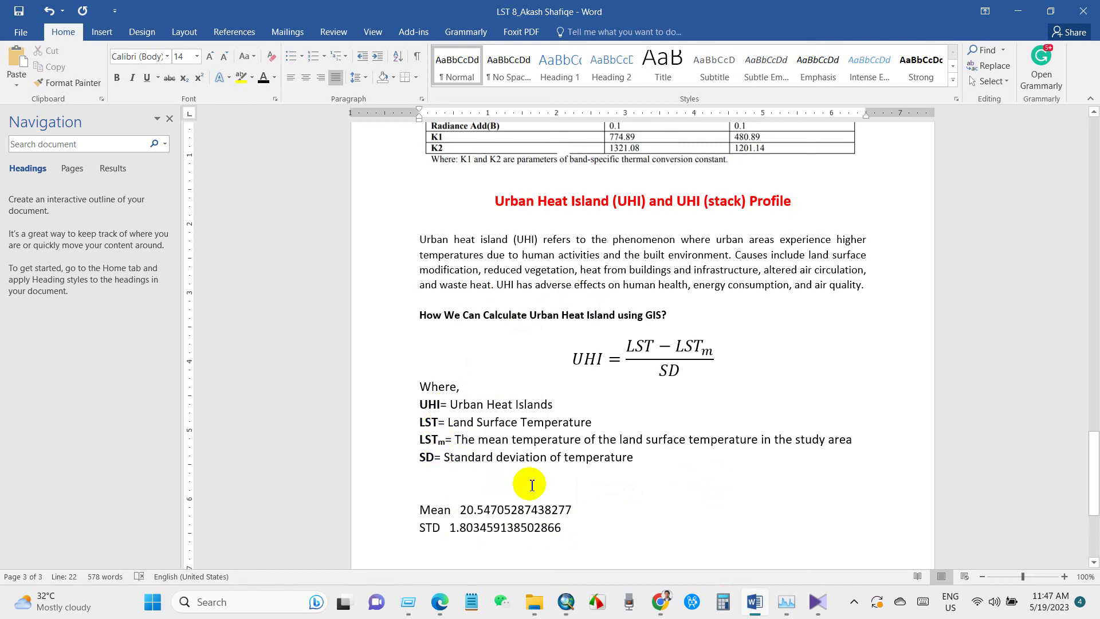
Return to ArcMap and close the LST_AOI layer properties without applying changes.
{"action": "left_click", "coordinate": [565, 600]}
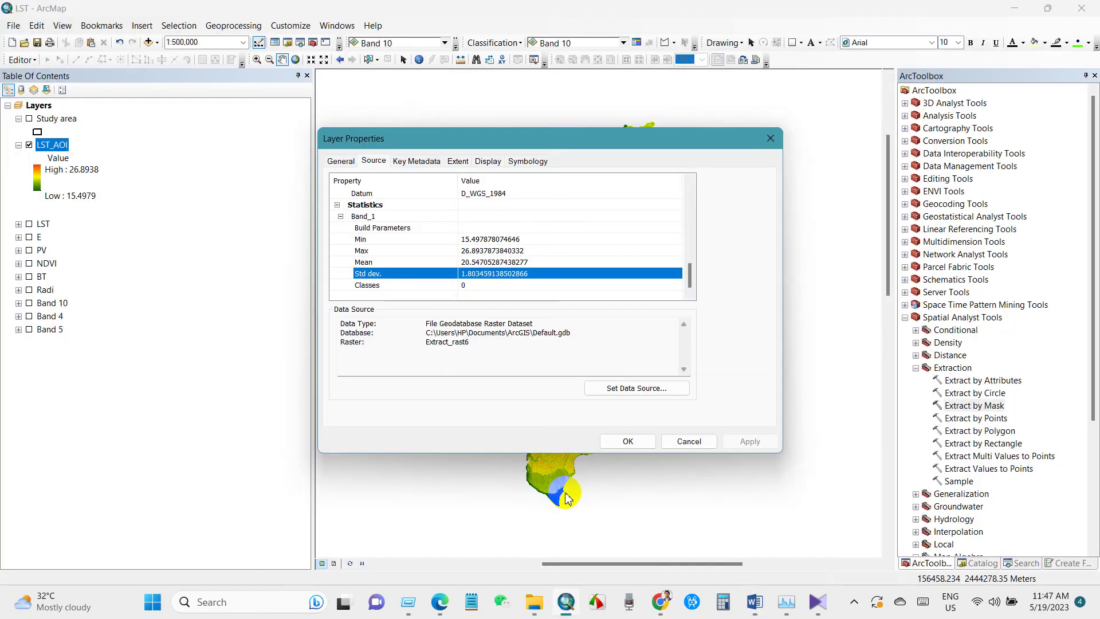
{"action": "left_click", "coordinate": [676, 440]}
{"action": "left_click_drag", "start_coordinate": [571, 339], "coordinate": [565, 338]}
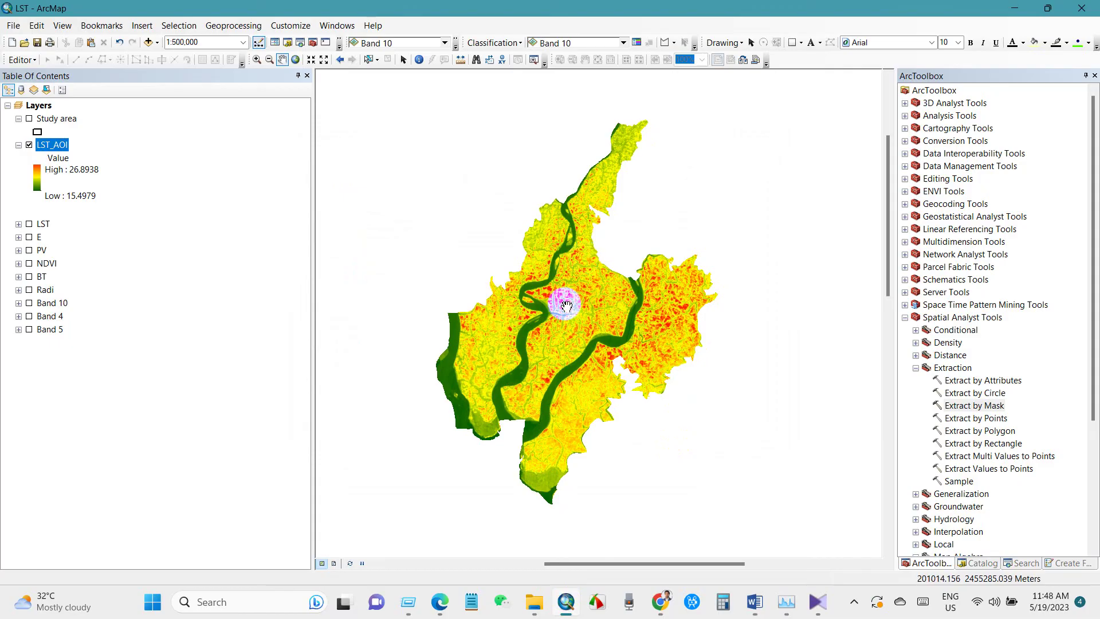
Open the Raster Calculator, consult the UHI formula in Word, and begin the map algebra expression with "LST_AOI" -.
{"action": "left_click", "coordinate": [916, 367]}
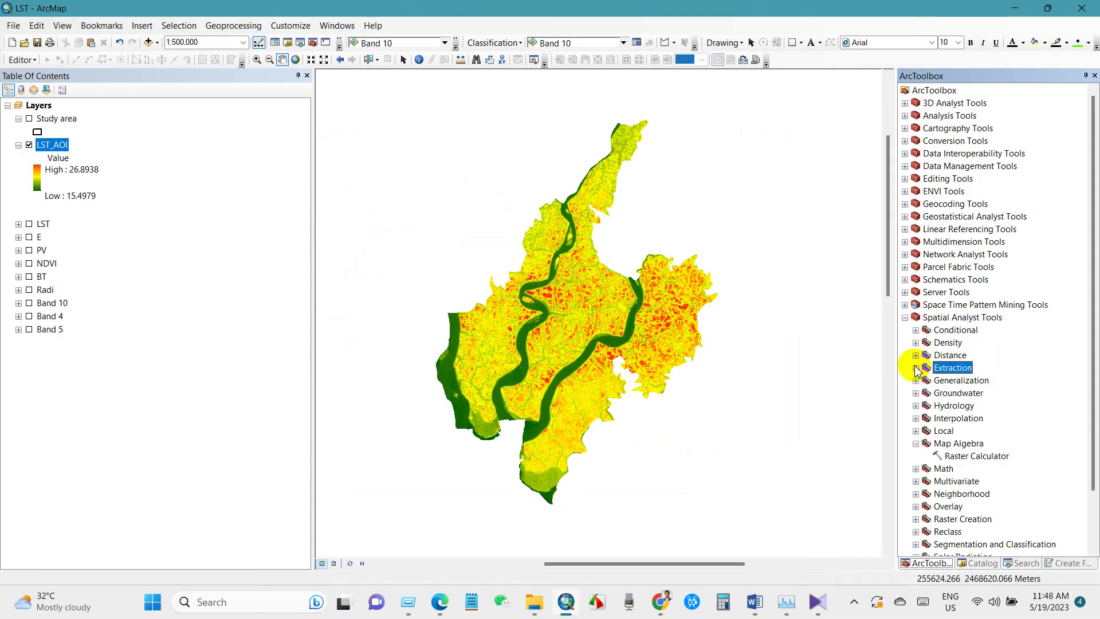
{"action": "left_click", "coordinate": [964, 457]}
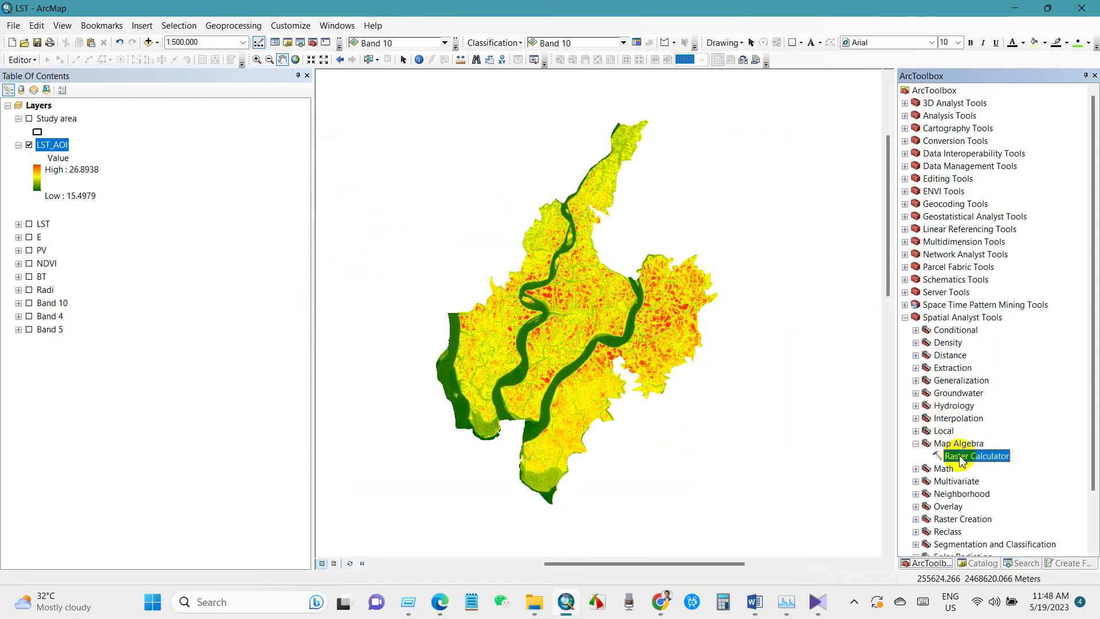
{"action": "double_click", "coordinate": [980, 458]}
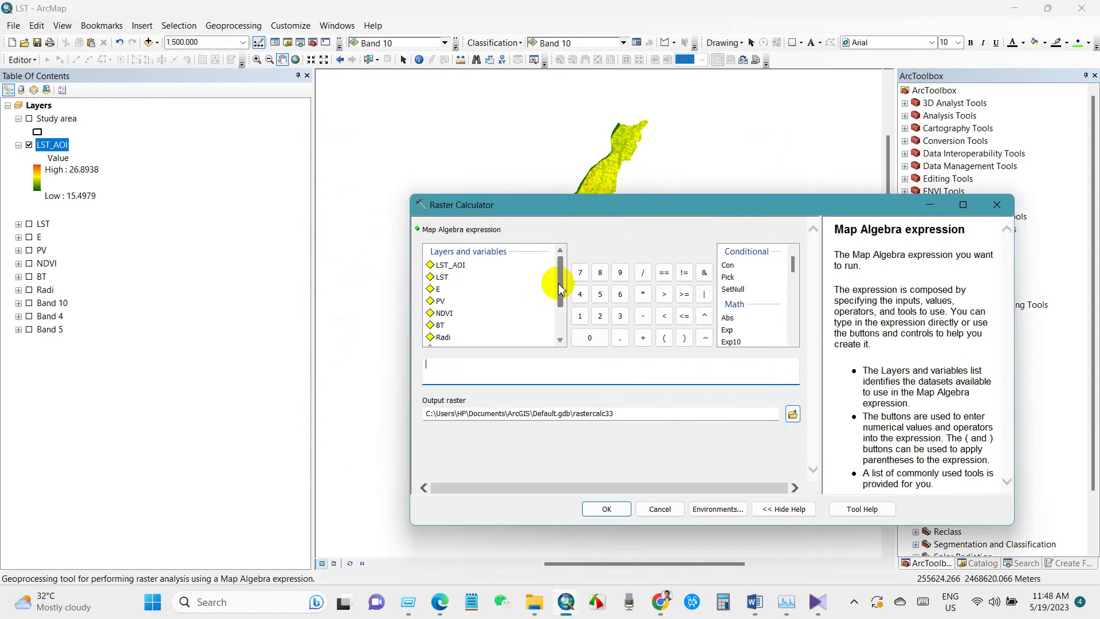
{"action": "left_click_drag", "start_coordinate": [557, 201], "coordinate": [455, 111]}
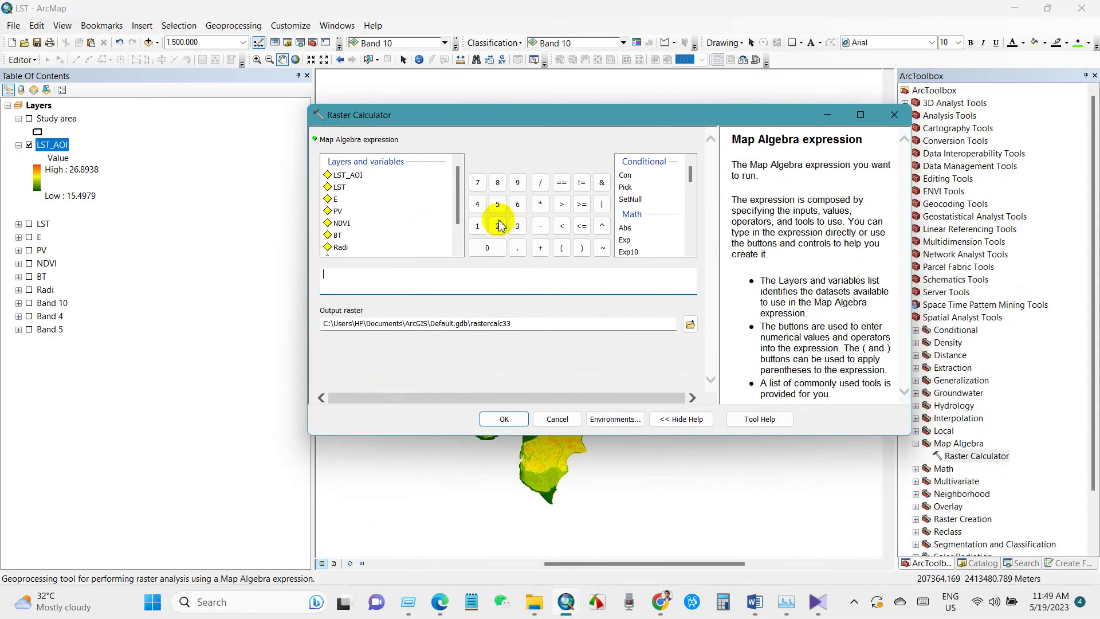
{"action": "left_click", "coordinate": [750, 607]}
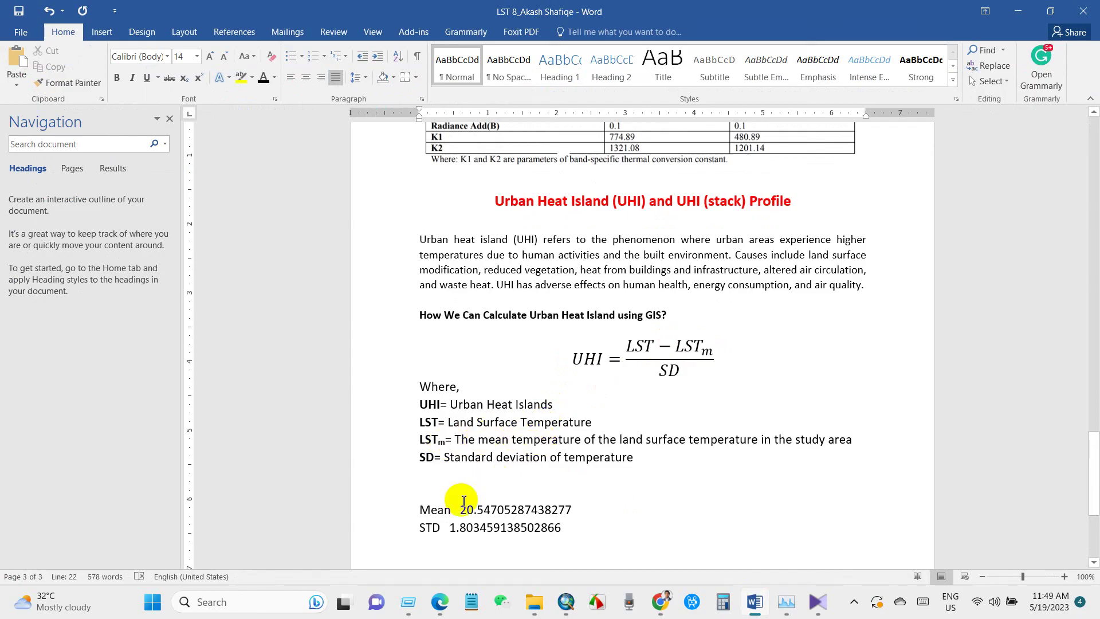
{"action": "mouse_move", "coordinate": [565, 598]}
{"action": "left_click", "coordinate": [628, 545]}
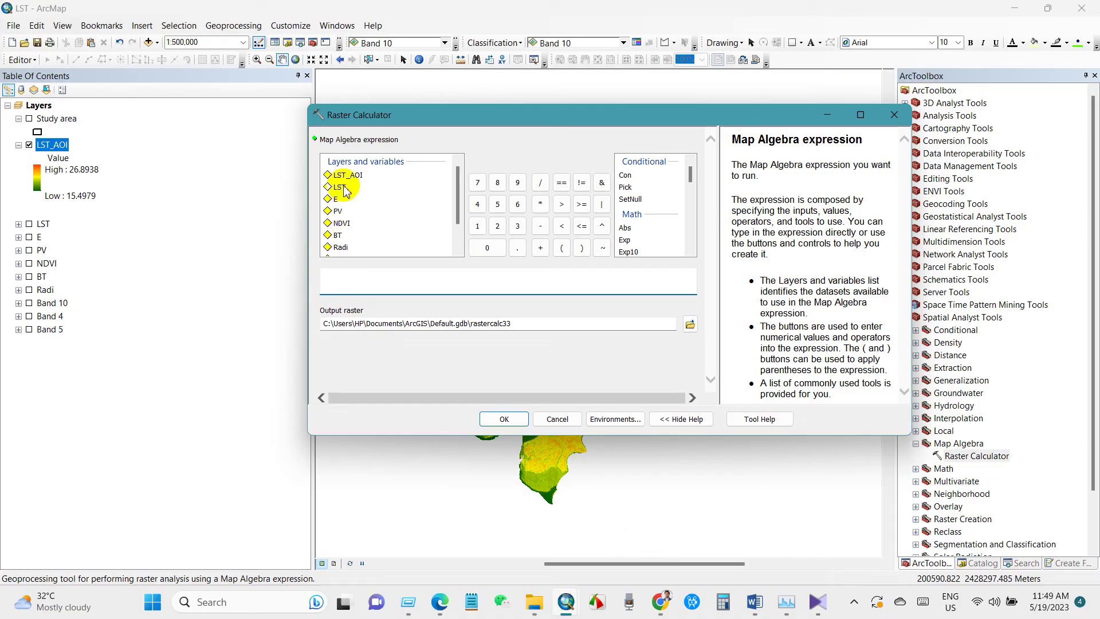
{"action": "left_click", "coordinate": [341, 274]}
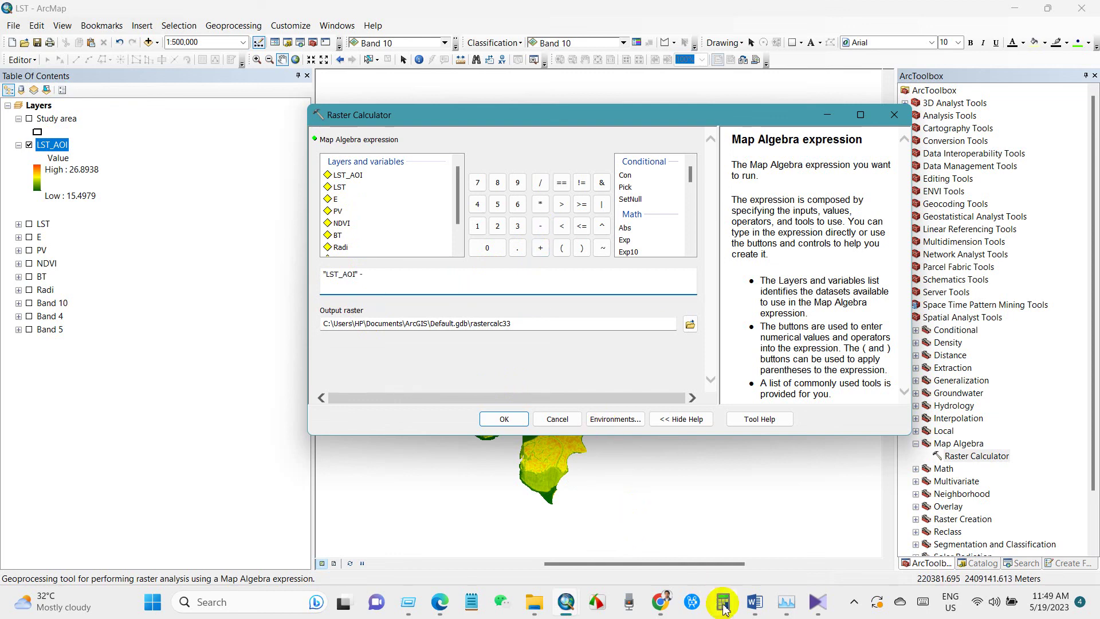
Switch to the Word document and copy the mean value 20.54705287438277 noted below the formula definitions.
{"action": "left_click", "coordinate": [754, 607]}
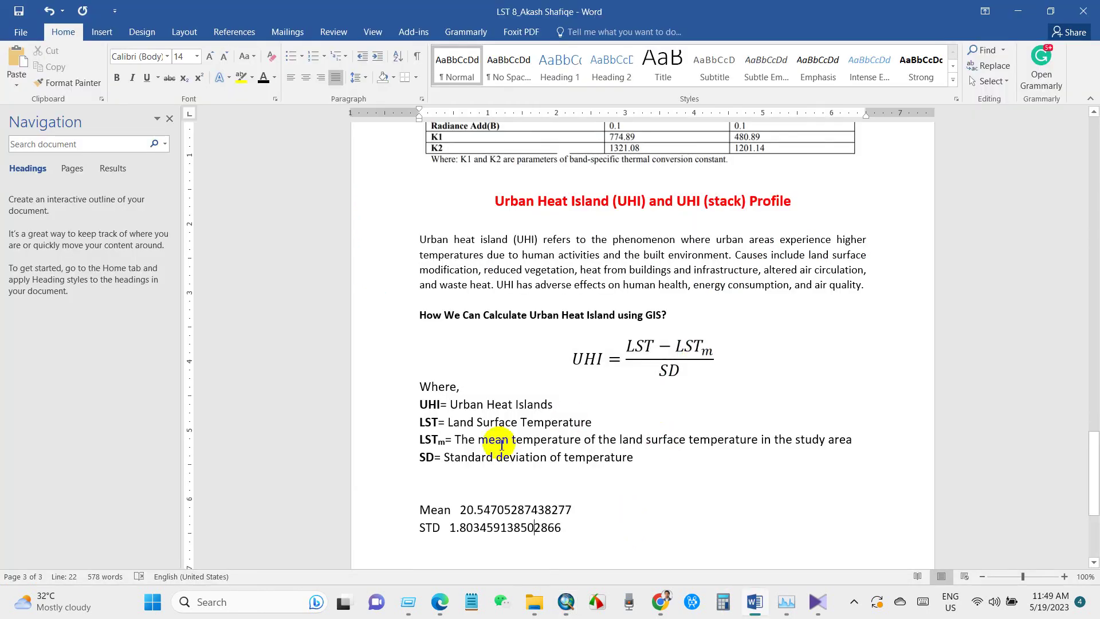
{"action": "left_click_drag", "start_coordinate": [472, 441], "coordinate": [854, 439]}
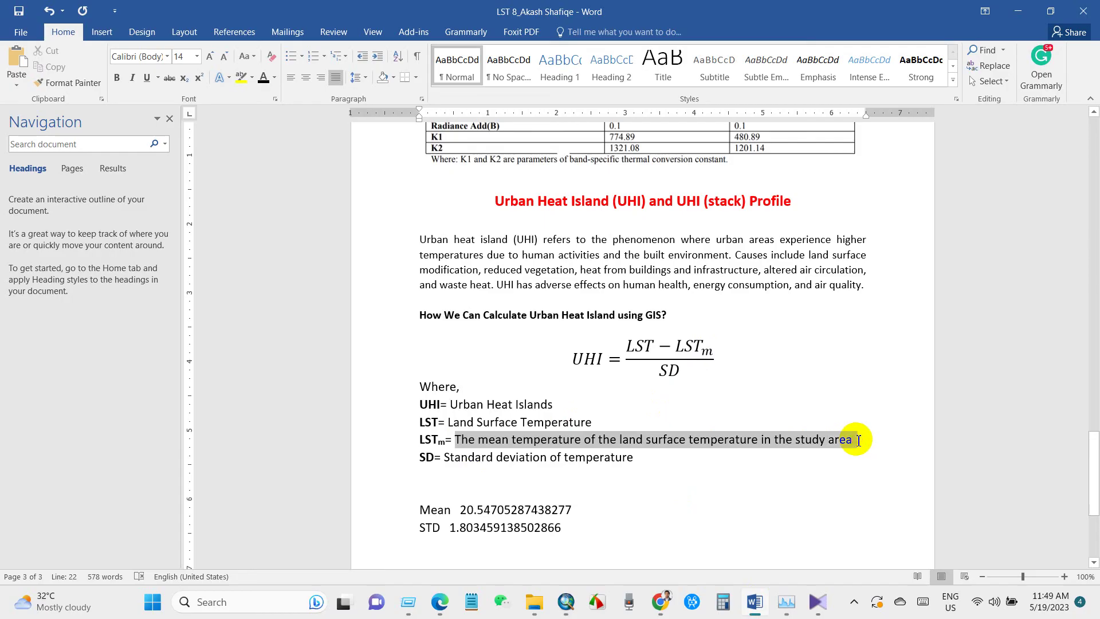
{"action": "left_click", "coordinate": [465, 509]}
{"action": "double_click", "coordinate": [466, 509]}
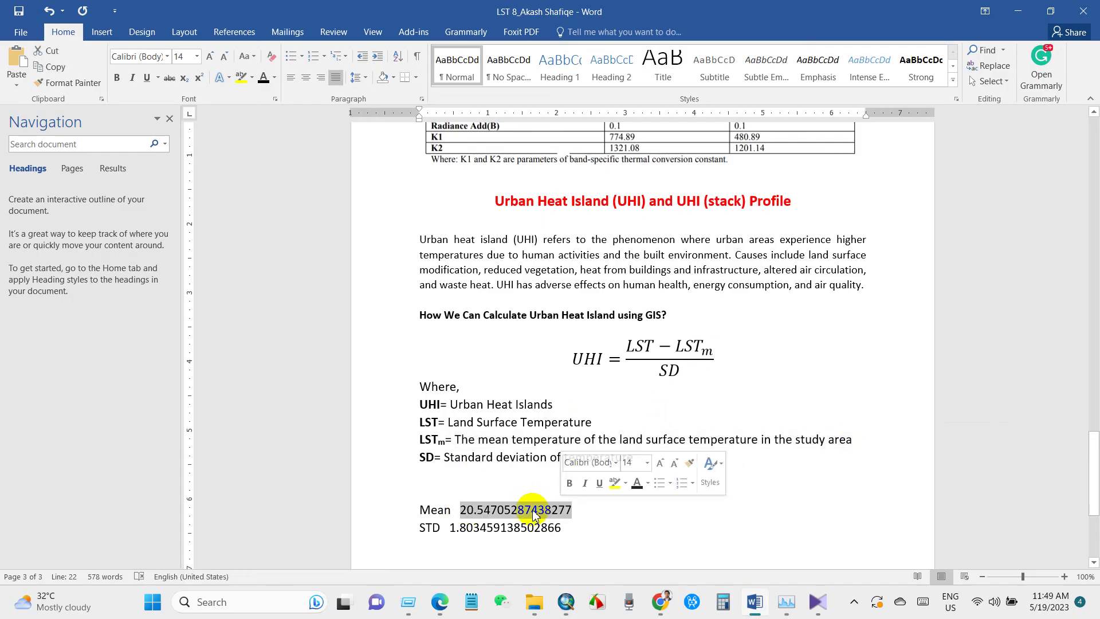
{"action": "right_click", "coordinate": [533, 510]}
{"action": "left_click", "coordinate": [565, 340]}
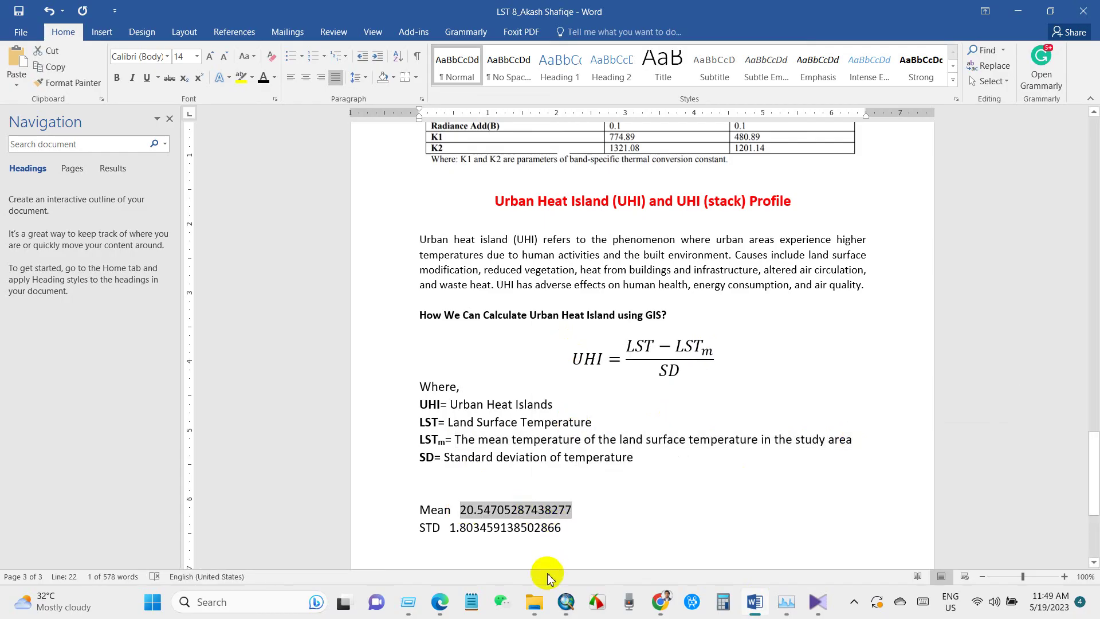
Back in ArcMap, append the copied mean 20.54705287438277 and a division operator to the Raster Calculator expression.
{"action": "mouse_move", "coordinate": [566, 602]}
{"action": "left_click", "coordinate": [636, 539]}
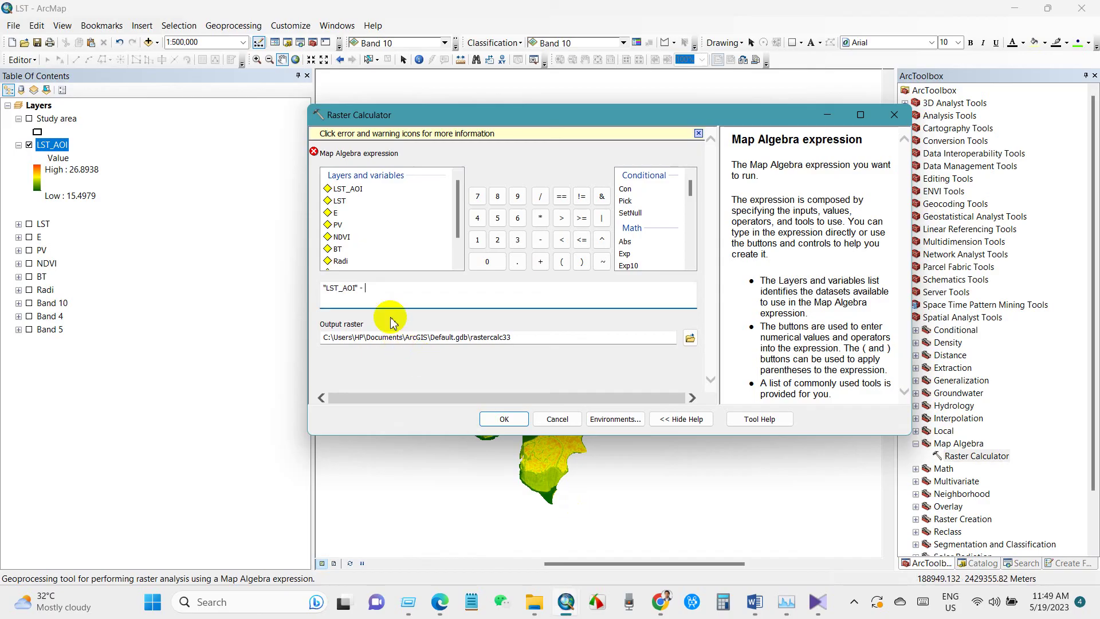
{"action": "right_click", "coordinate": [371, 292]}
{"action": "left_click", "coordinate": [405, 344]}
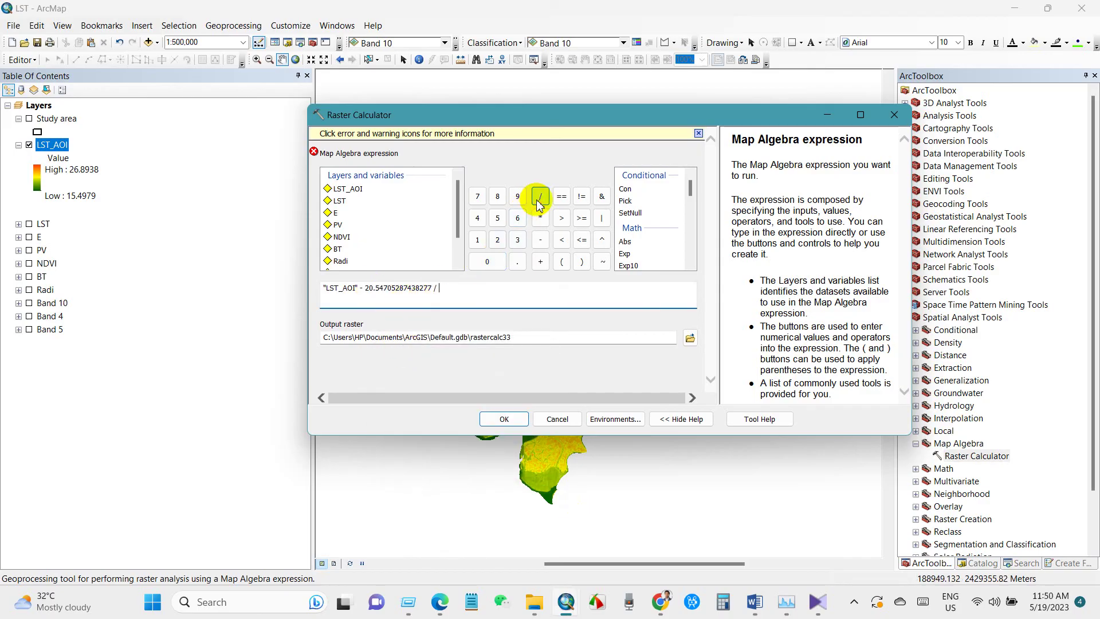
Switch to the Word document and copy the STD value 1.803459138502866.
{"action": "left_click", "coordinate": [755, 602]}
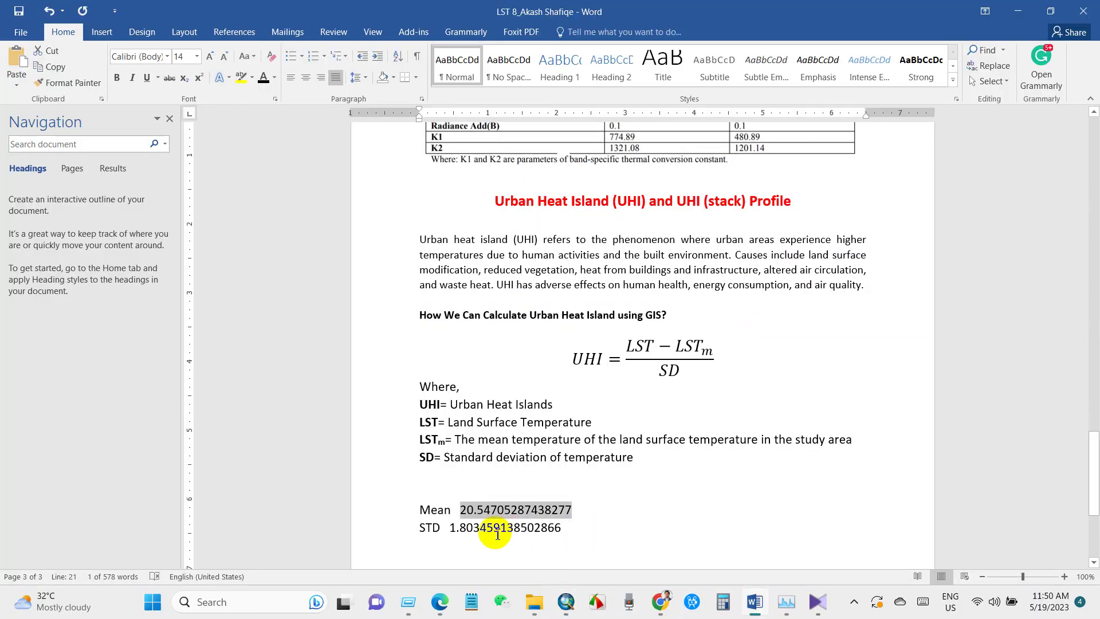
{"action": "left_click", "coordinate": [477, 533]}
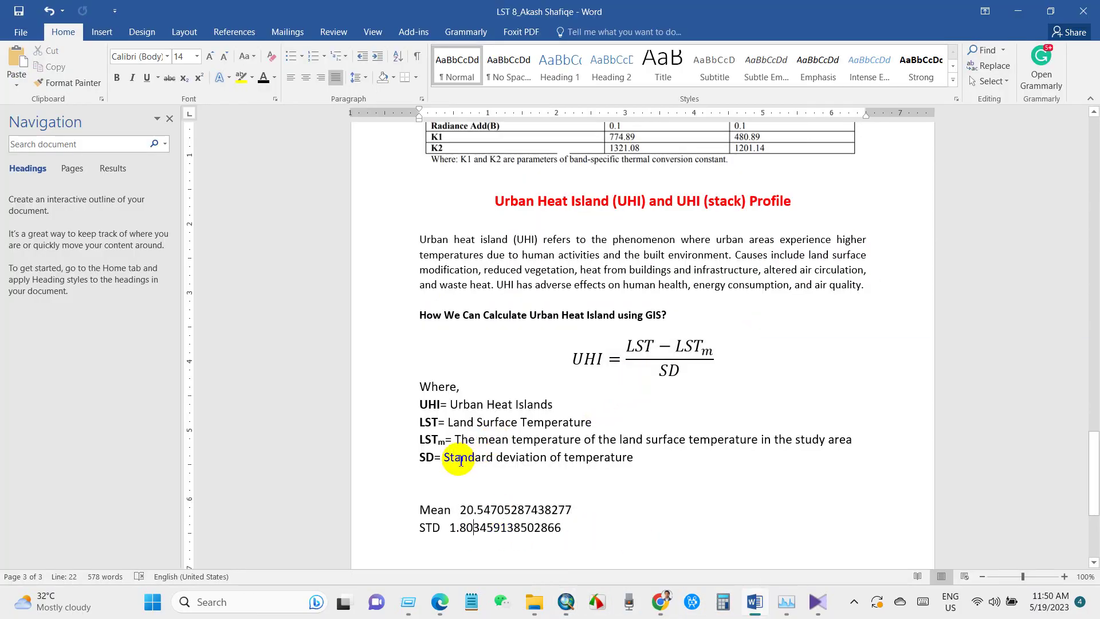
{"action": "double_click", "coordinate": [453, 527]}
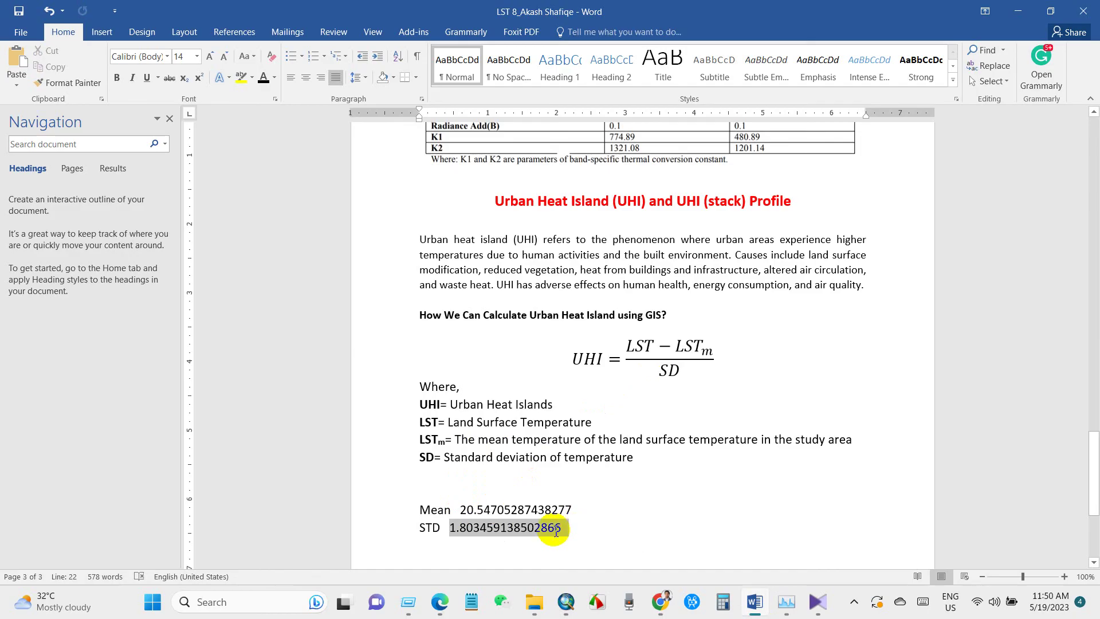
{"action": "right_click", "coordinate": [525, 528]}
{"action": "left_click", "coordinate": [554, 361]}
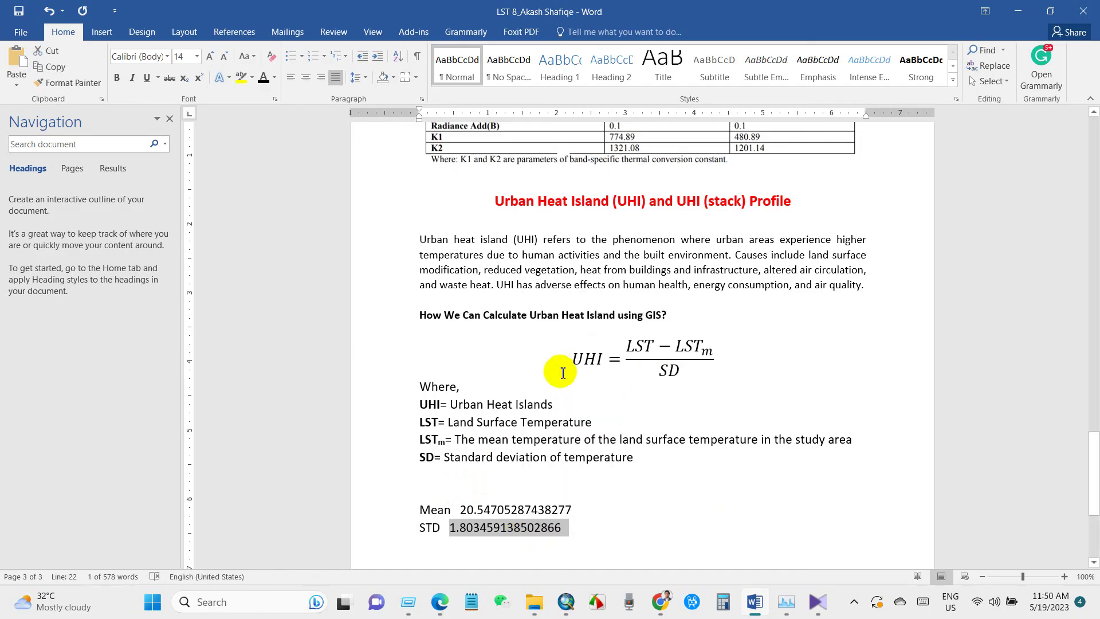
In ArcMap, complete the expression as "LST_AOI" - 20.54705287438277 / 1.803459138502866 and run the Raster Calculator.
{"action": "left_click", "coordinate": [754, 603]}
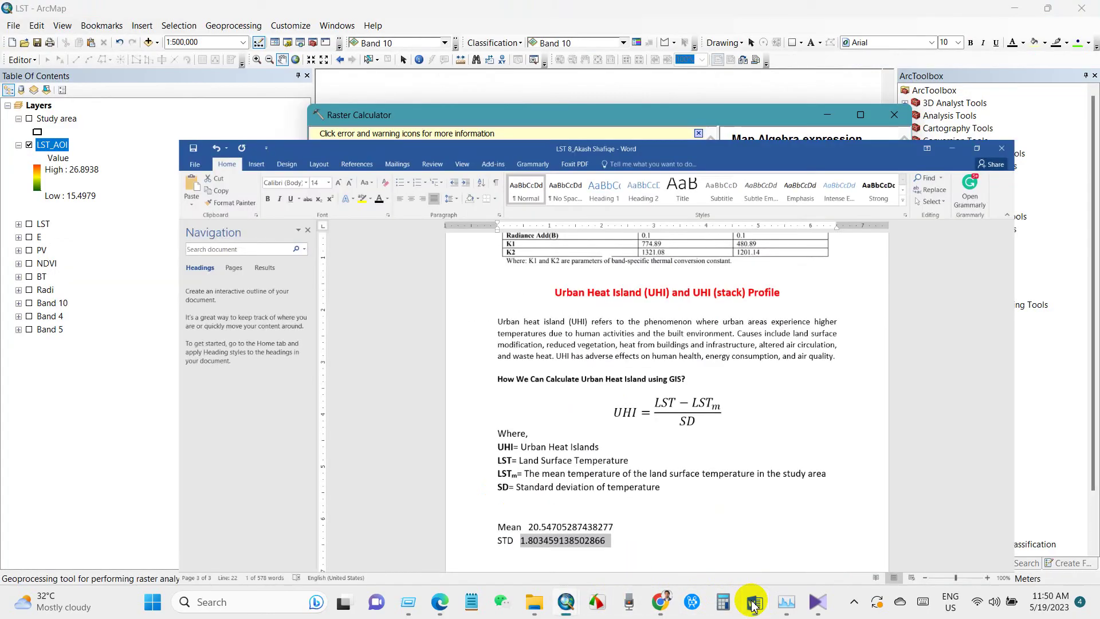
{"action": "right_click", "coordinate": [441, 290]}
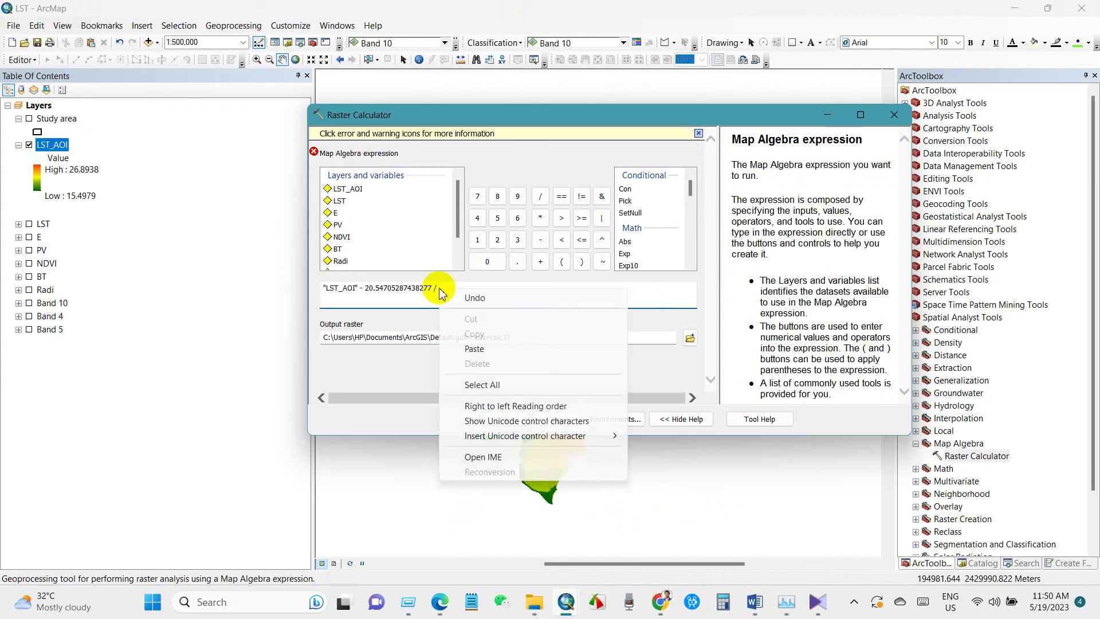
{"action": "left_click", "coordinate": [472, 348]}
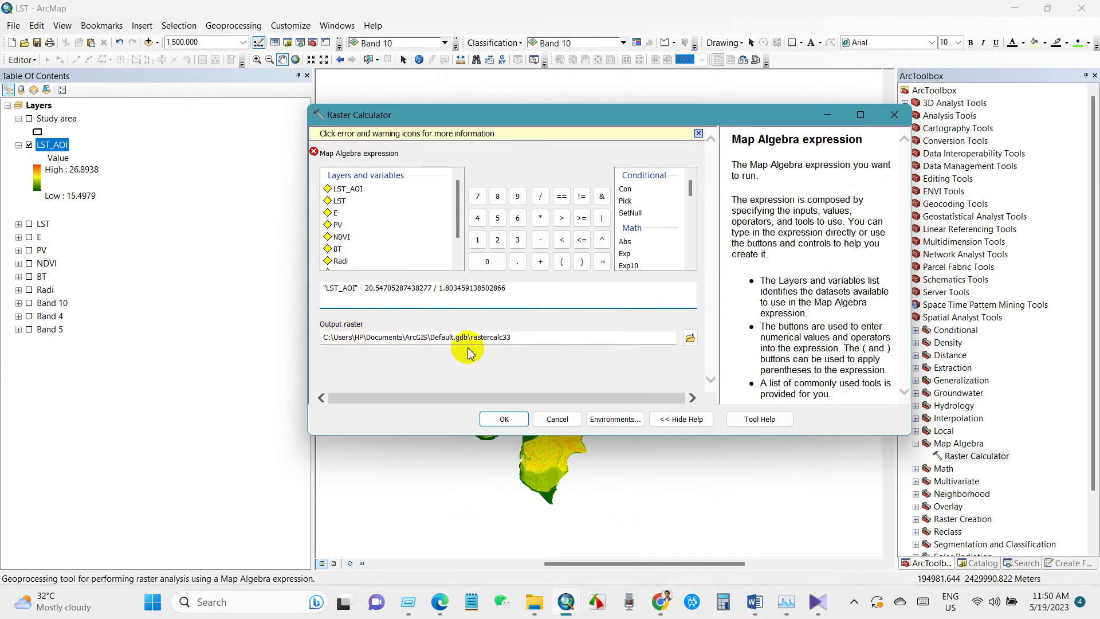
{"action": "left_click", "coordinate": [500, 420]}
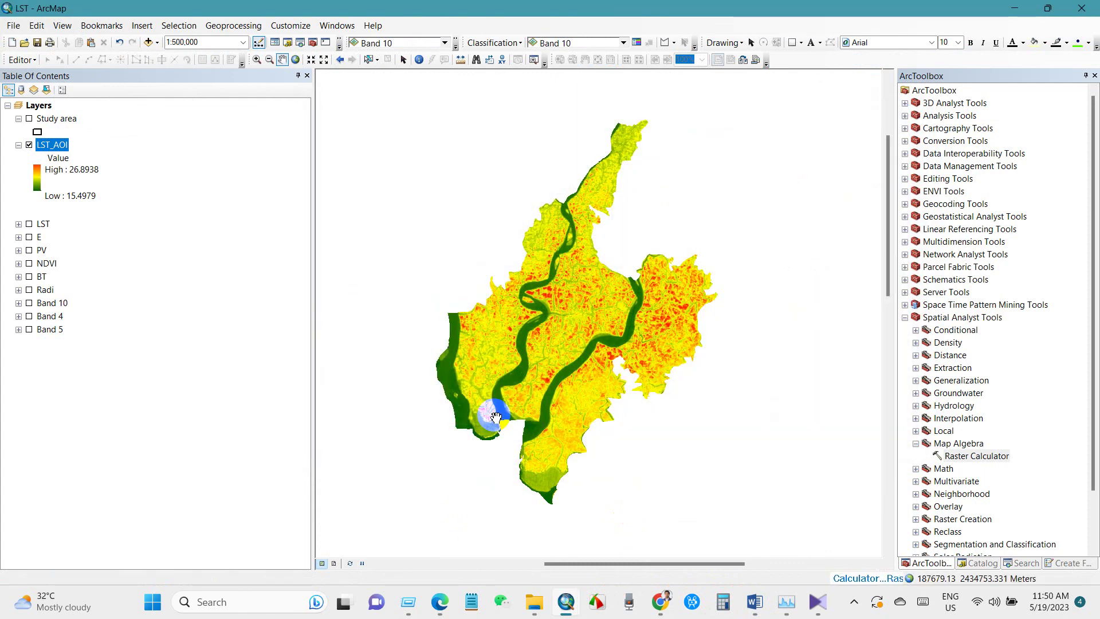
Hide the LST_AOI layer and rename the newly calculated raster layer as UHI.
{"action": "left_click", "coordinate": [29, 225]}
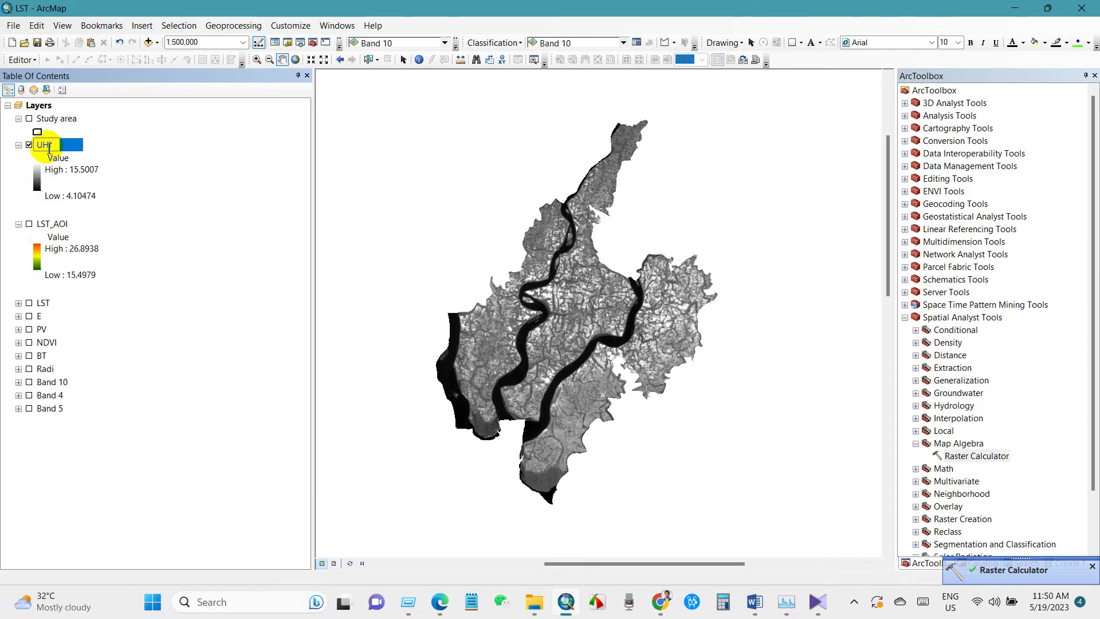
{"action": "key", "text": "Return"}
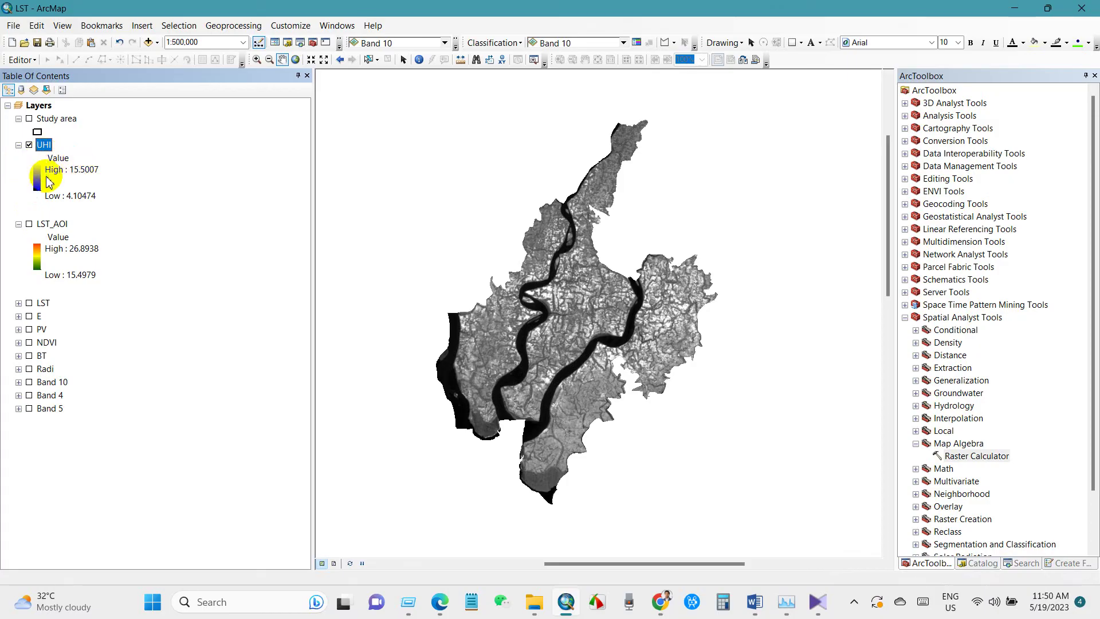
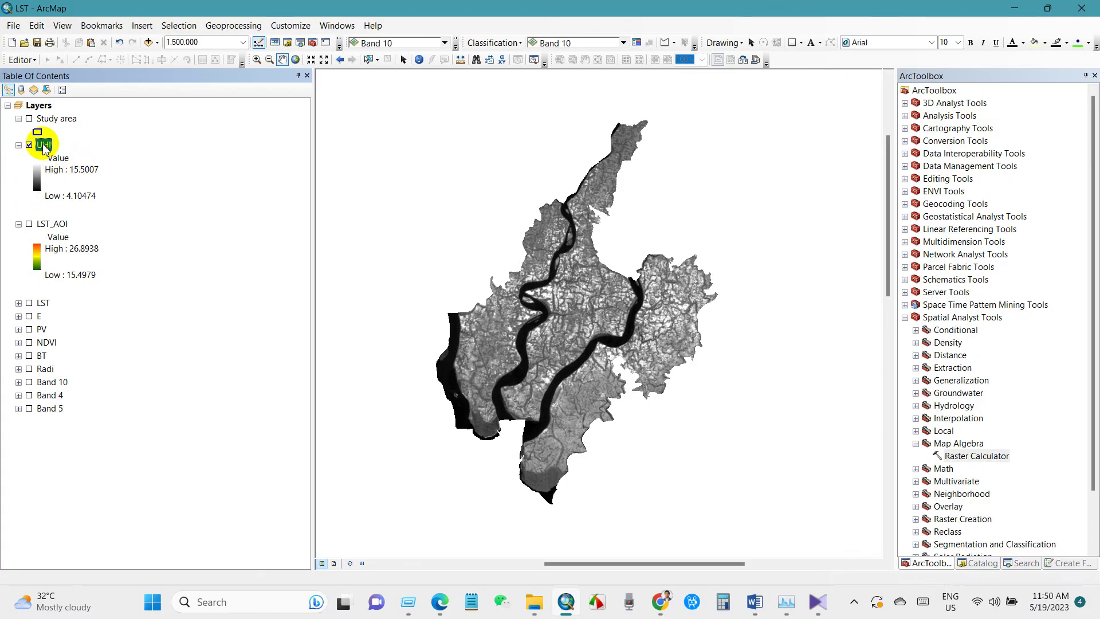
Change the UHI layer's stretched symbology to the green-yellow-red color ramp and apply it.
{"action": "left_click", "coordinate": [92, 341]}
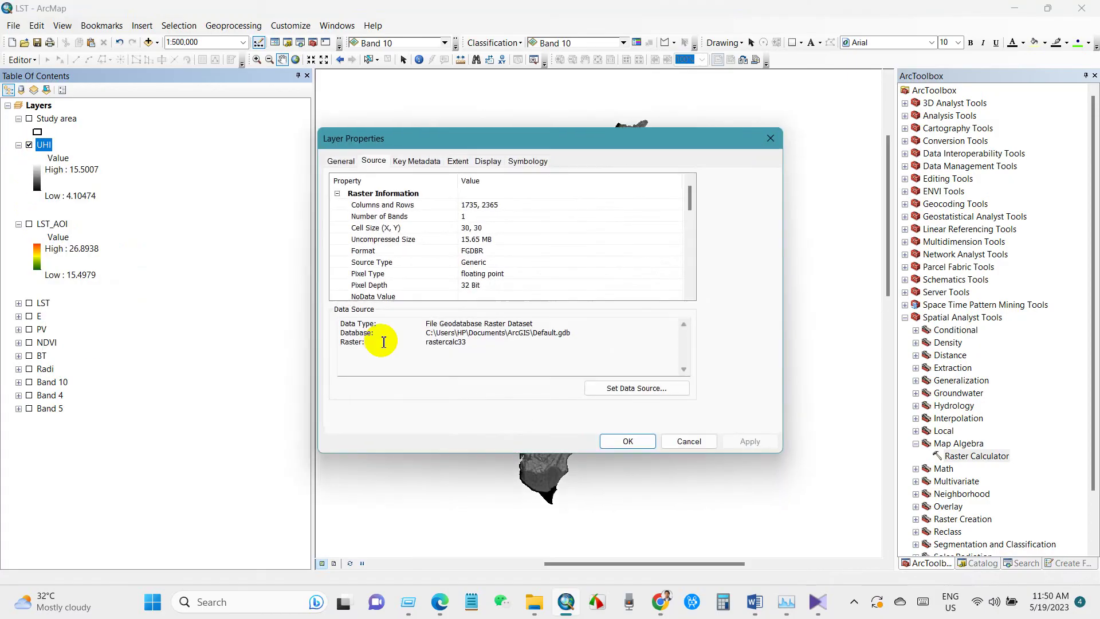
{"action": "left_click", "coordinate": [526, 162]}
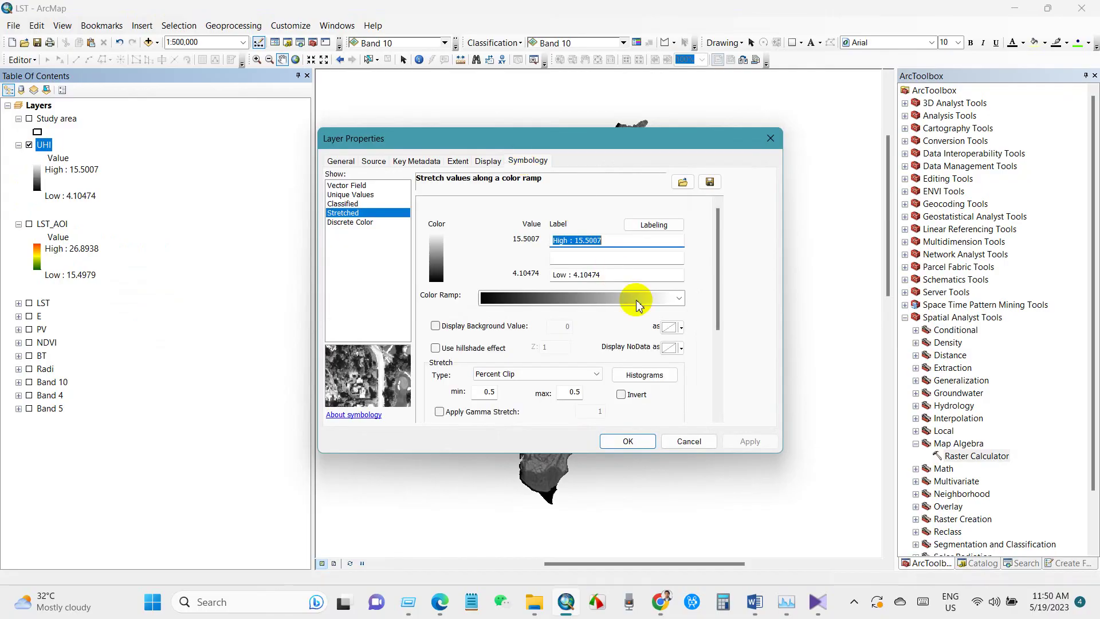
{"action": "left_click", "coordinate": [679, 297]}
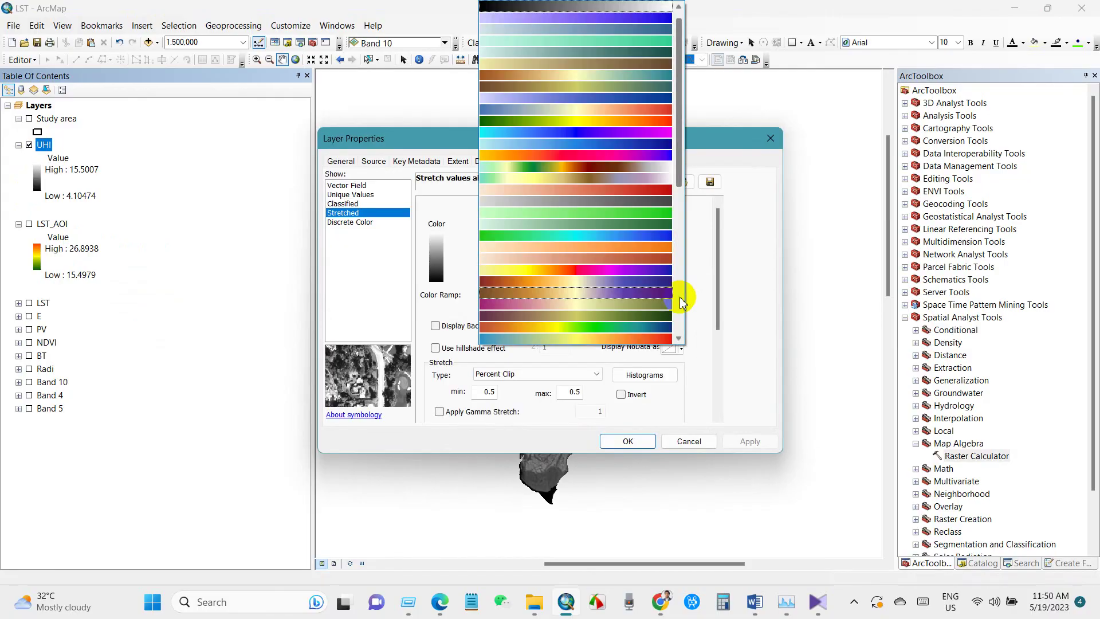
{"action": "left_click", "coordinate": [562, 121]}
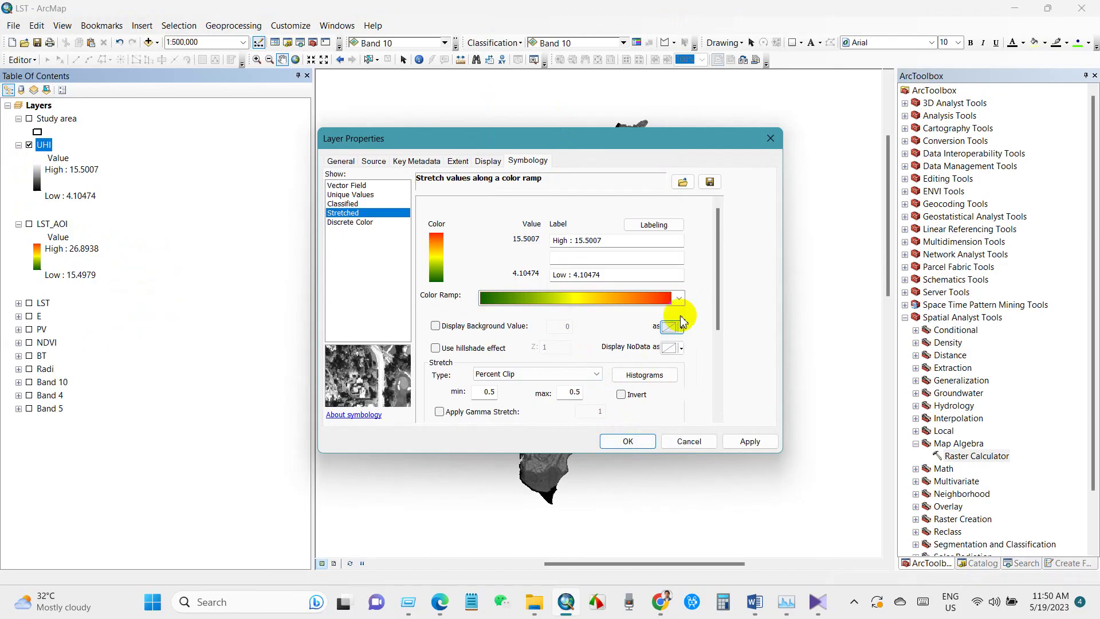
{"action": "left_click", "coordinate": [680, 298]}
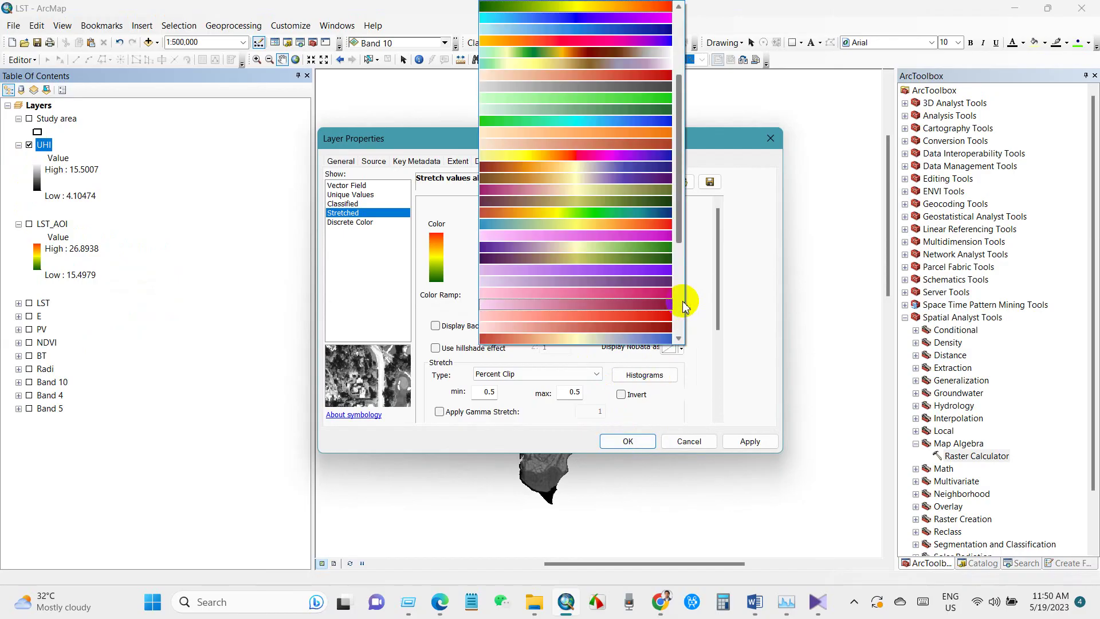
{"action": "left_click", "coordinate": [739, 273]}
{"action": "left_click", "coordinate": [627, 441]}
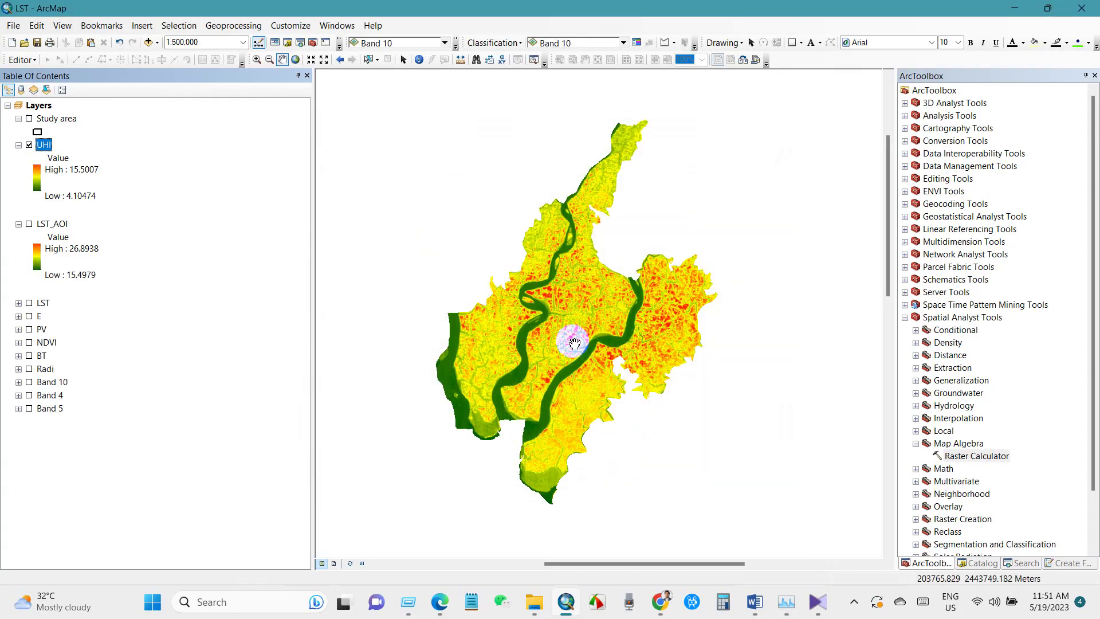
{"action": "left_click", "coordinate": [63, 169]}
{"action": "left_click", "coordinate": [64, 171]}
{"action": "left_click", "coordinate": [44, 145]}
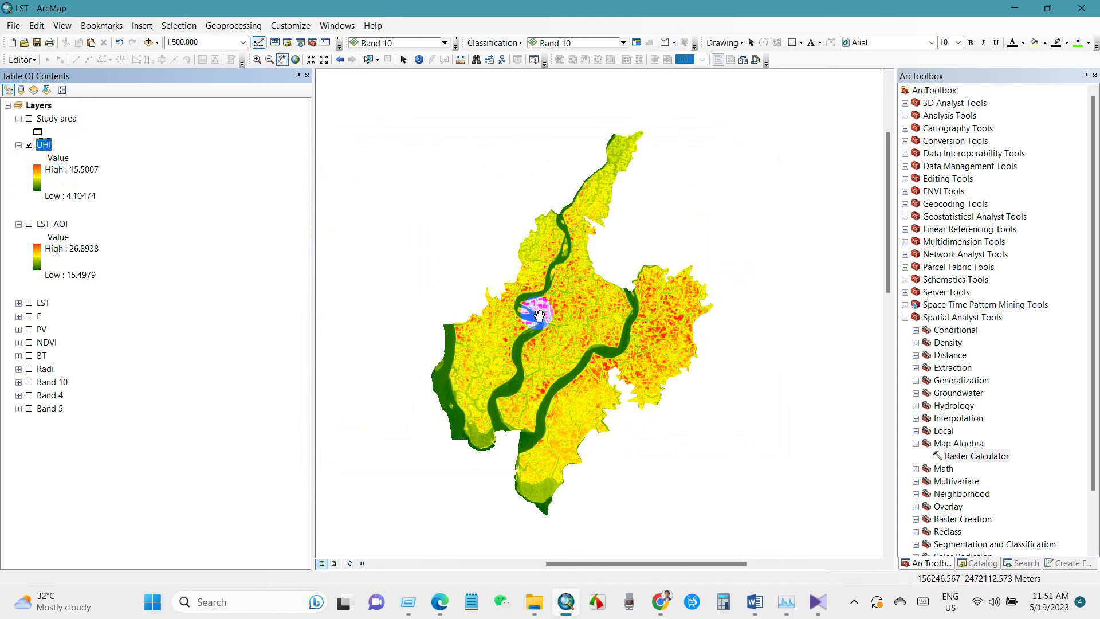
Start creating a new shapefile in the UHI folder inside GIS & RS Solution Tutorial.
{"action": "left_click_drag", "start_coordinate": [572, 328], "coordinate": [573, 323]}
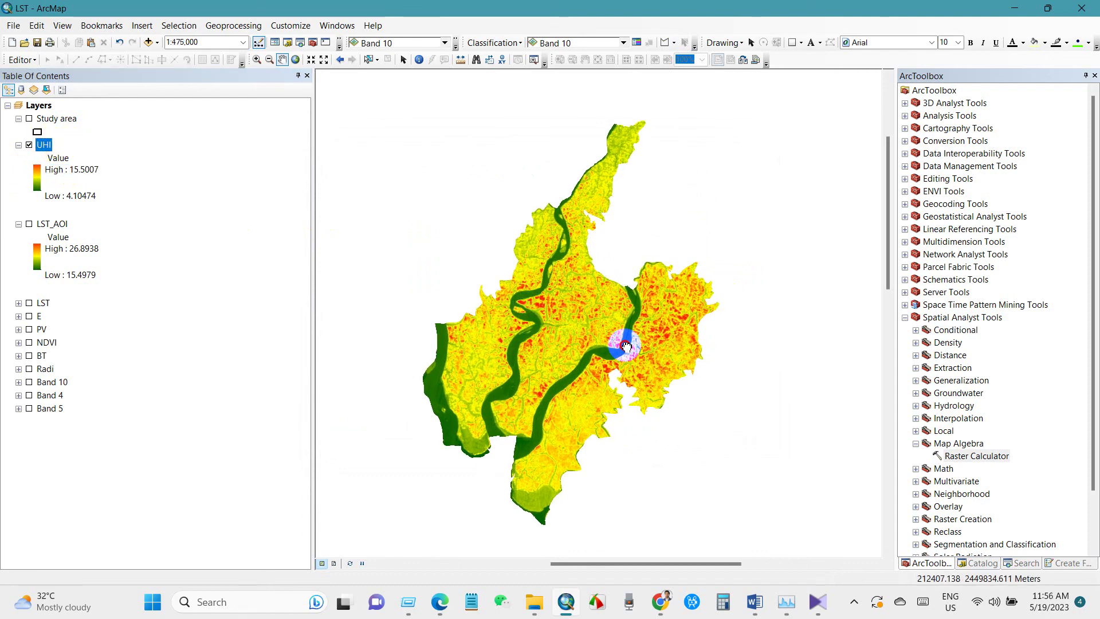
{"action": "scroll", "coordinate": [636, 331], "scroll_direction": "up", "scroll_amount": 1}
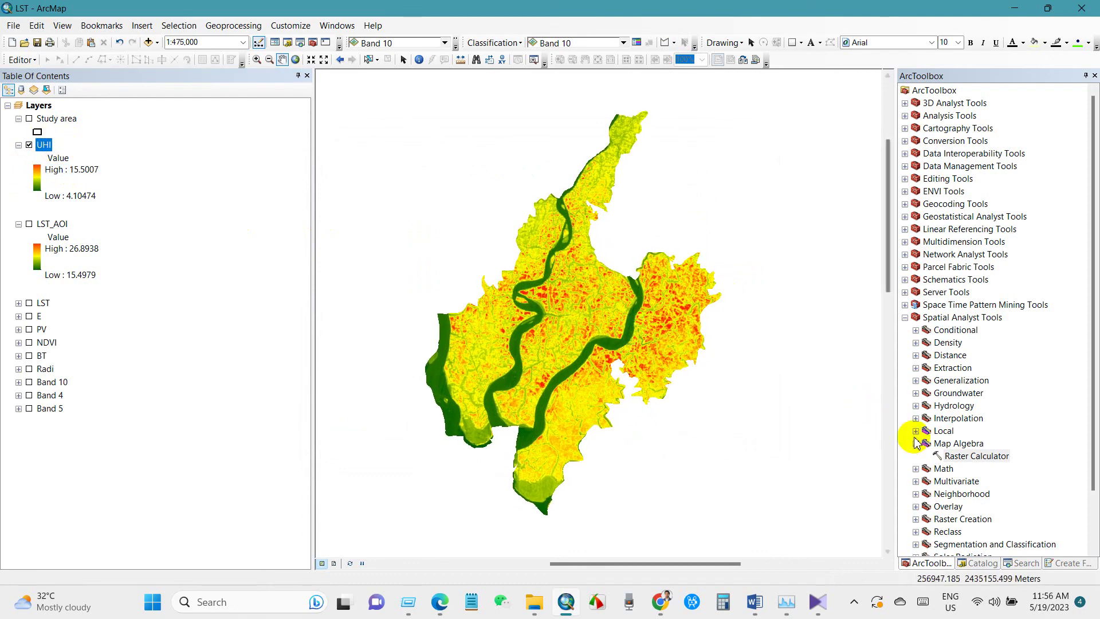
{"action": "left_click", "coordinate": [975, 561]}
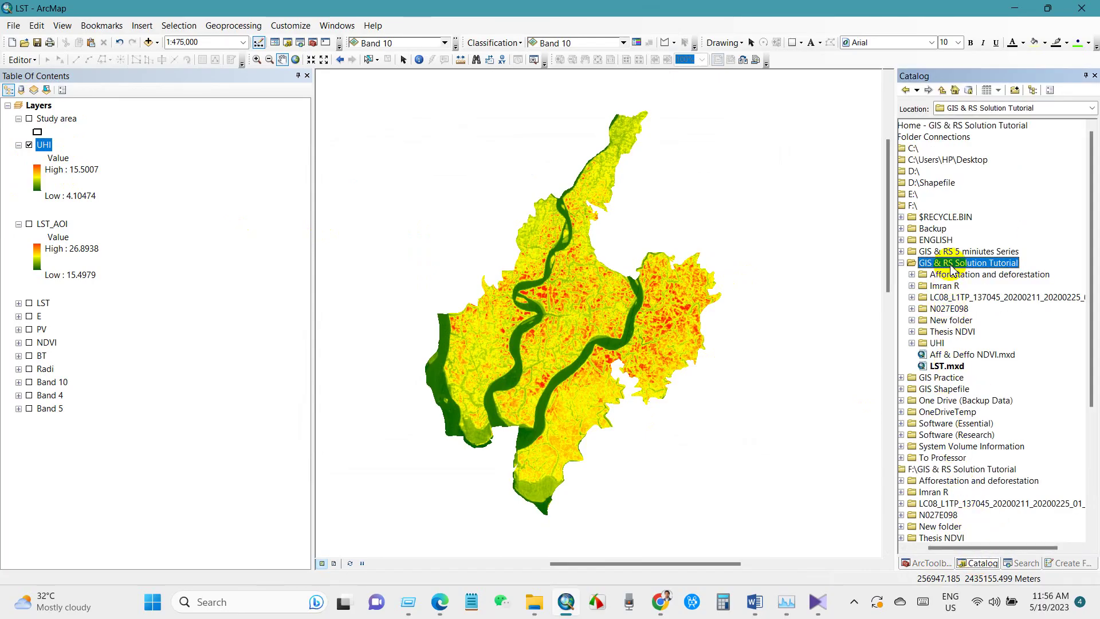
{"action": "left_click", "coordinate": [937, 344]}
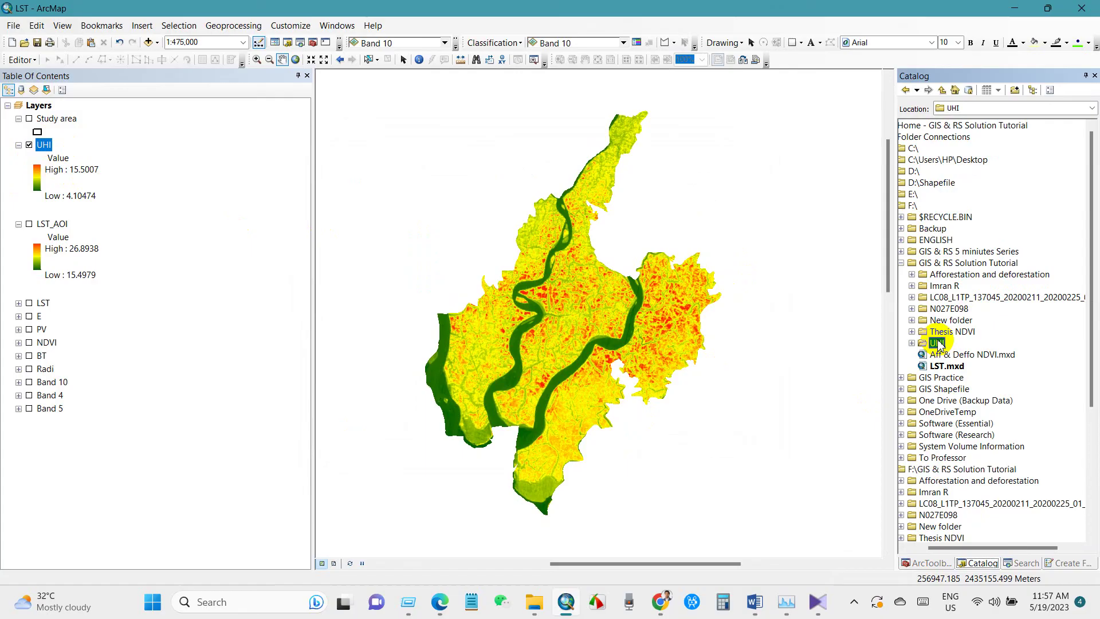
{"action": "right_click", "coordinate": [938, 344]}
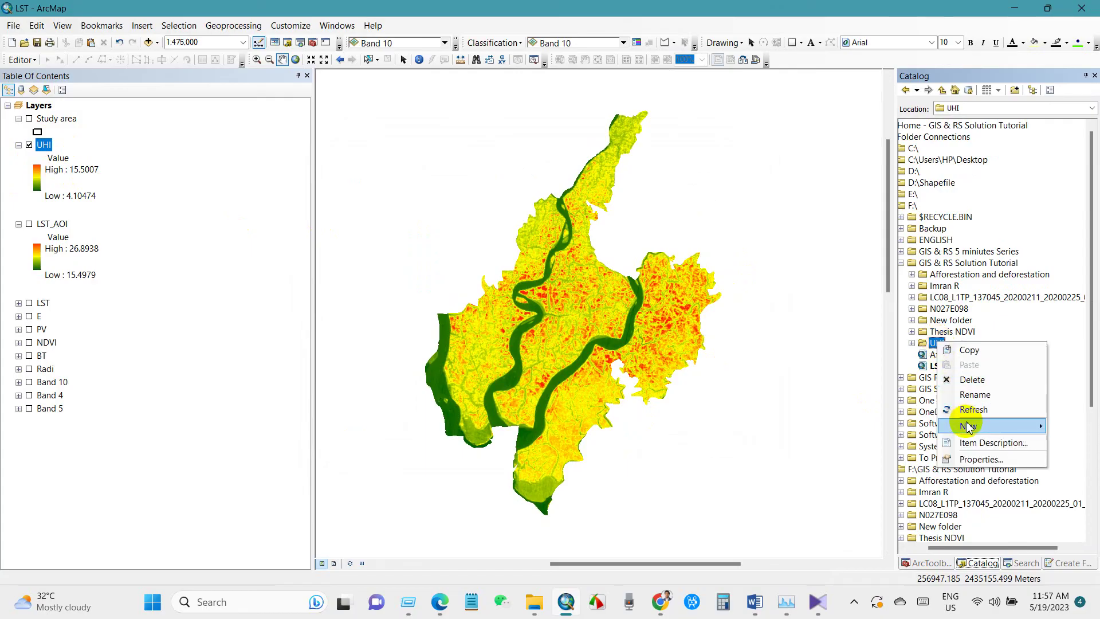
{"action": "mouse_move", "coordinate": [967, 427]}
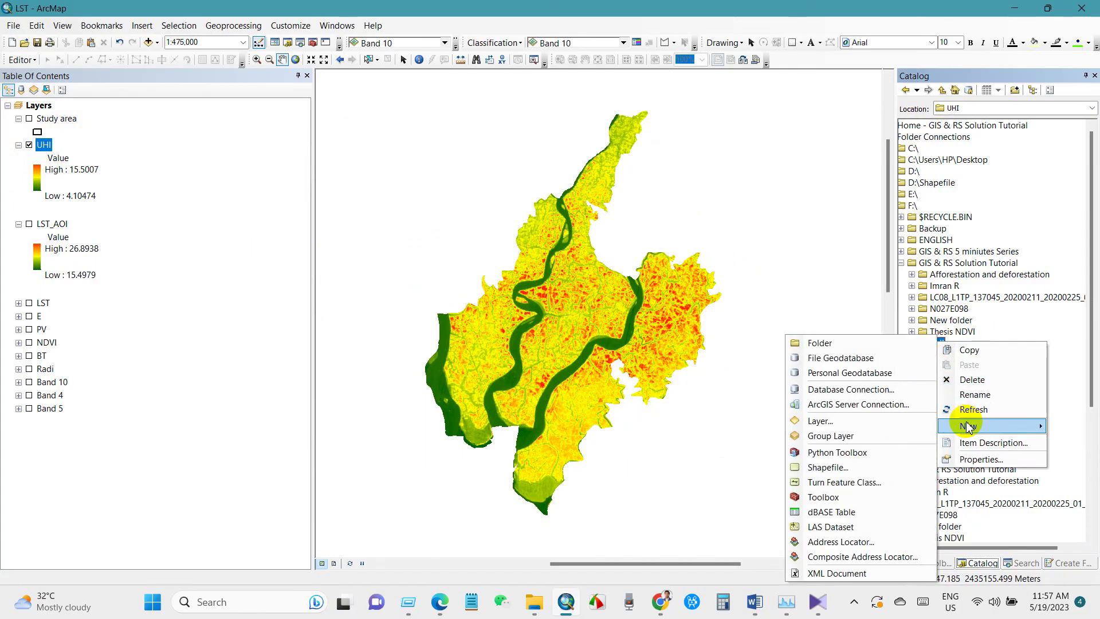
{"action": "left_click", "coordinate": [827, 468]}
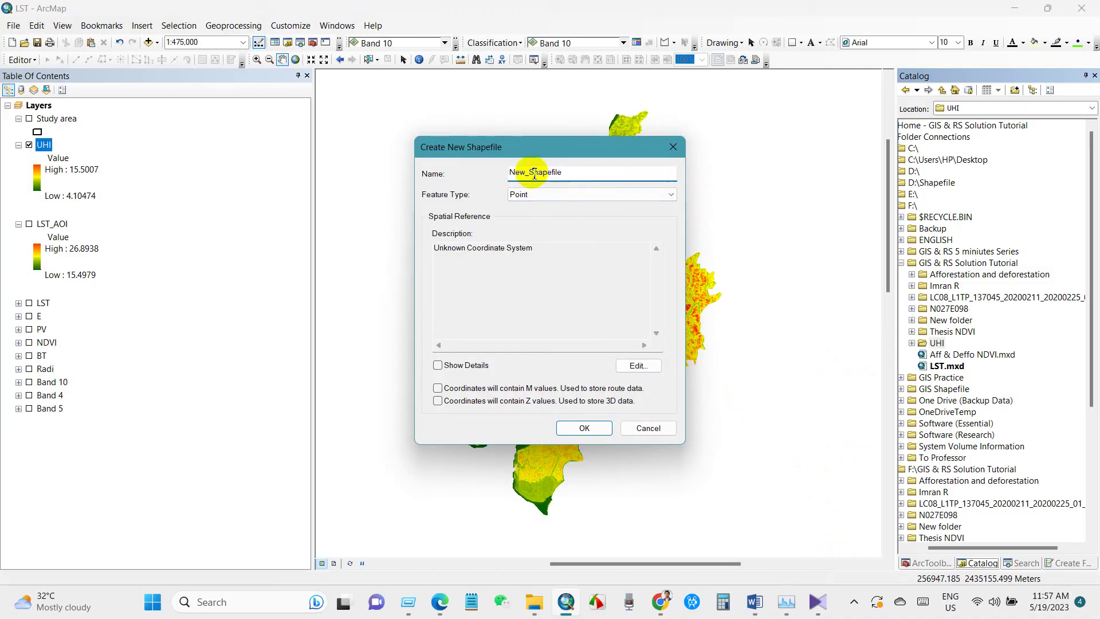
Name the new shapefile UHI Profile and set its feature type to Polyline.
{"action": "left_click_drag", "start_coordinate": [559, 172], "coordinate": [491, 173]}
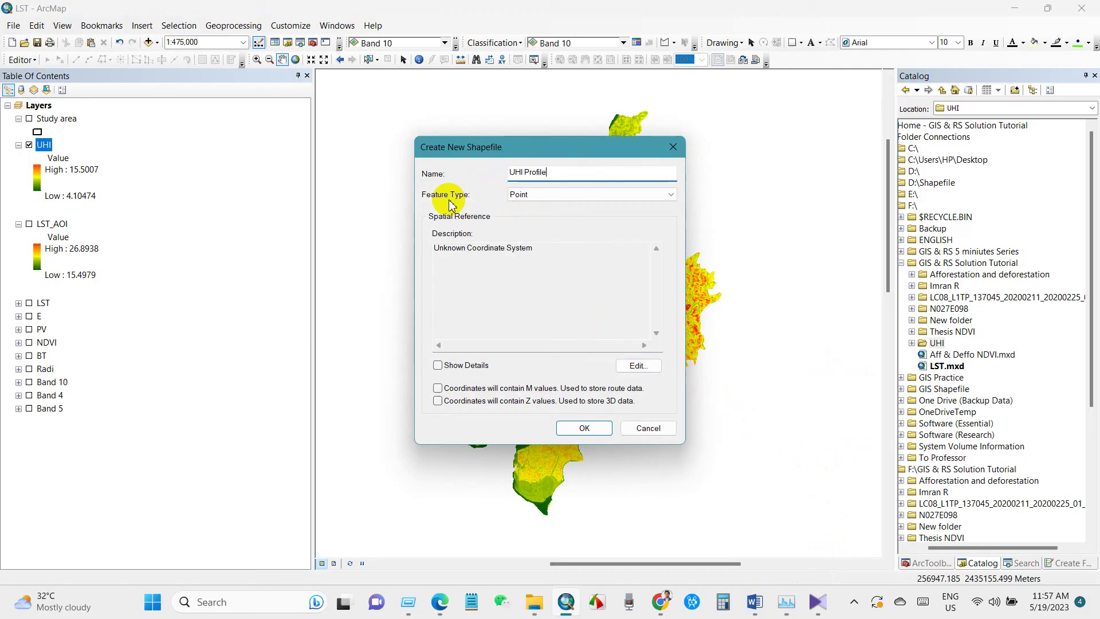
{"action": "left_click", "coordinate": [522, 195]}
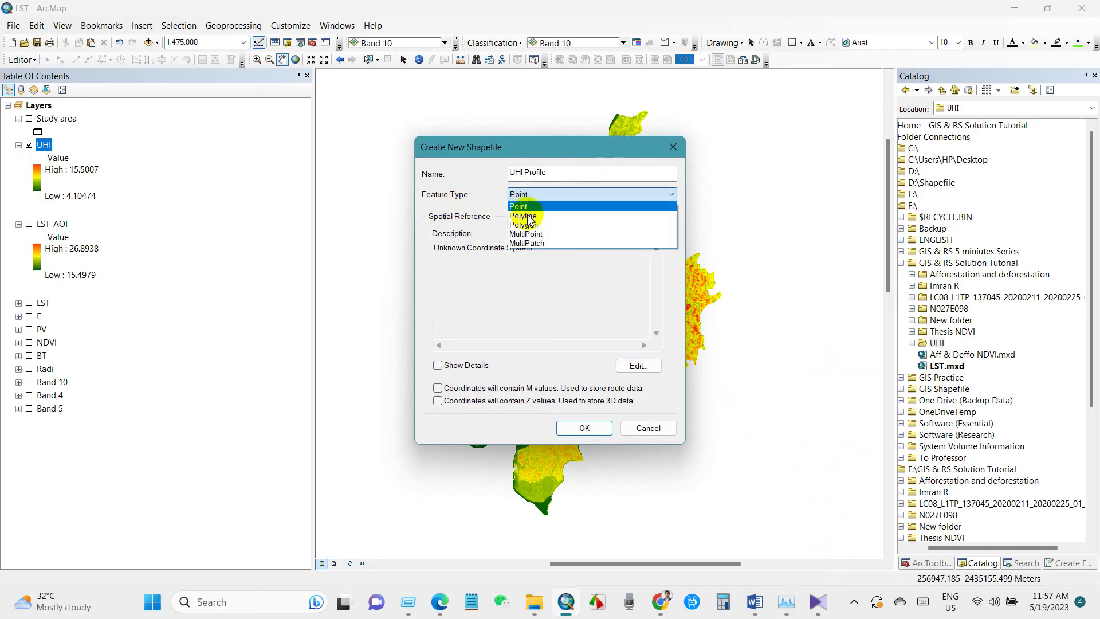
{"action": "left_click", "coordinate": [526, 216]}
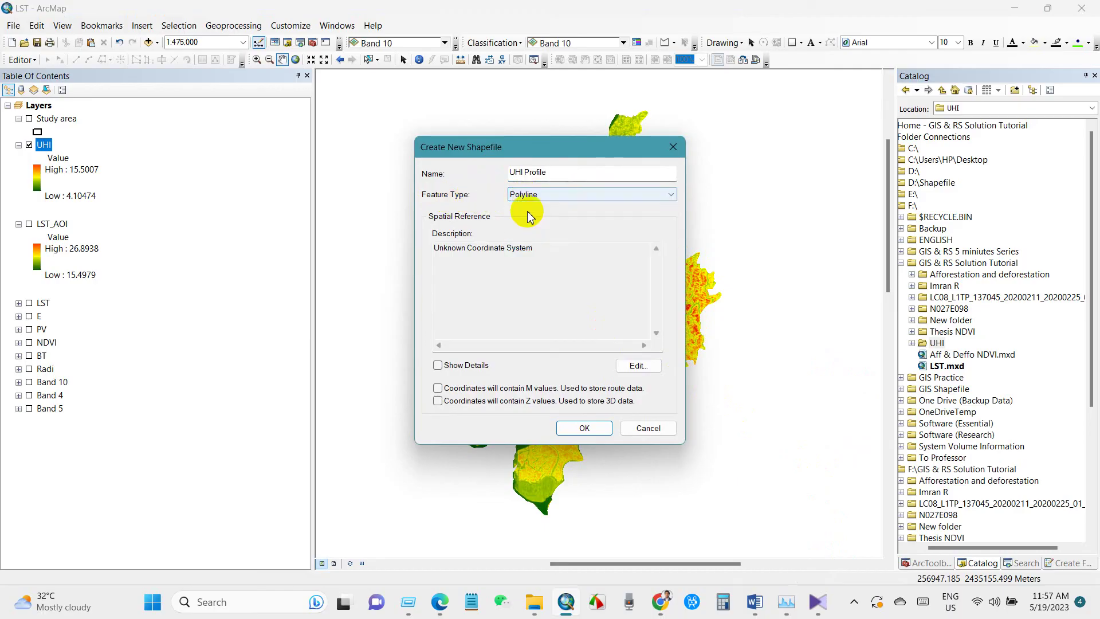
{"action": "left_click", "coordinate": [487, 248]}
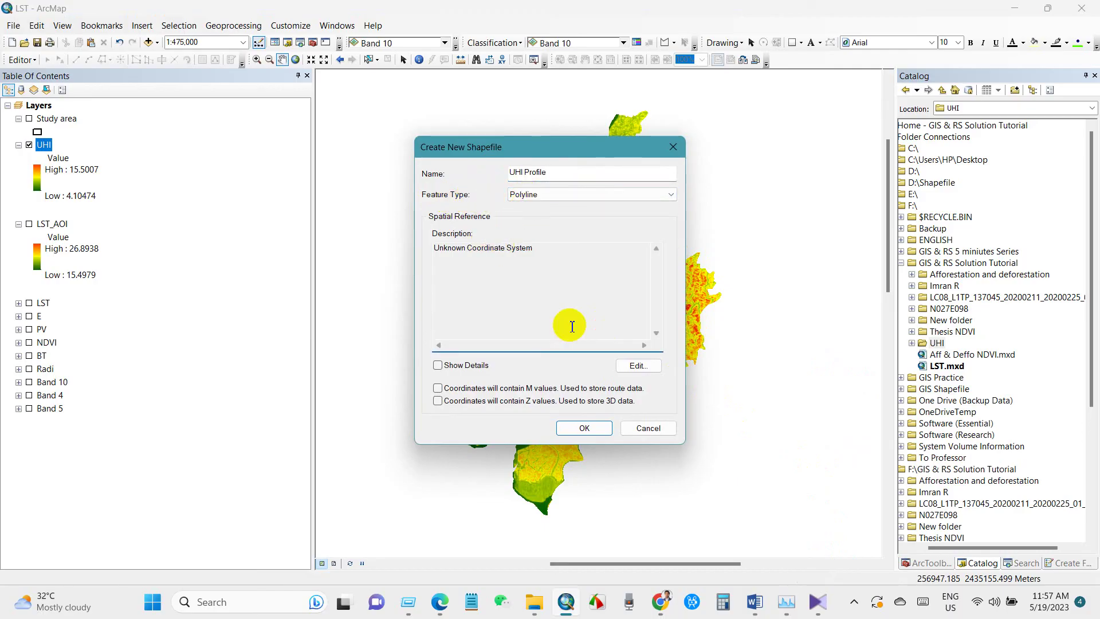
Assign the WGS 1984 UTM Zone 46N projected coordinate system to the UHI Profile shapefile and create it.
{"action": "left_click", "coordinate": [636, 366]}
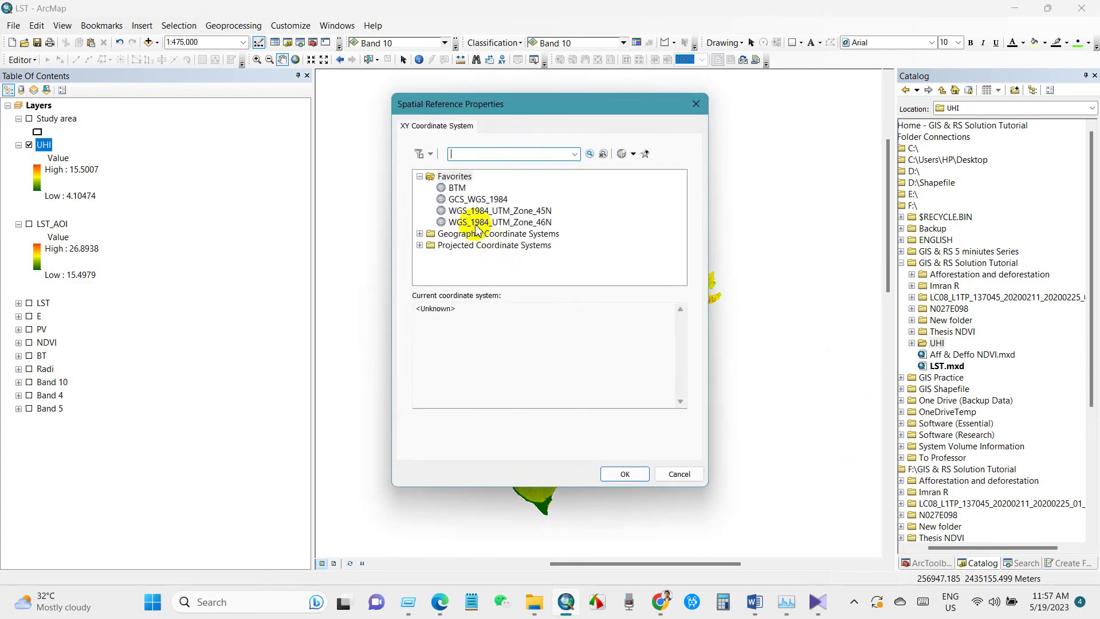
{"action": "left_click", "coordinate": [476, 224]}
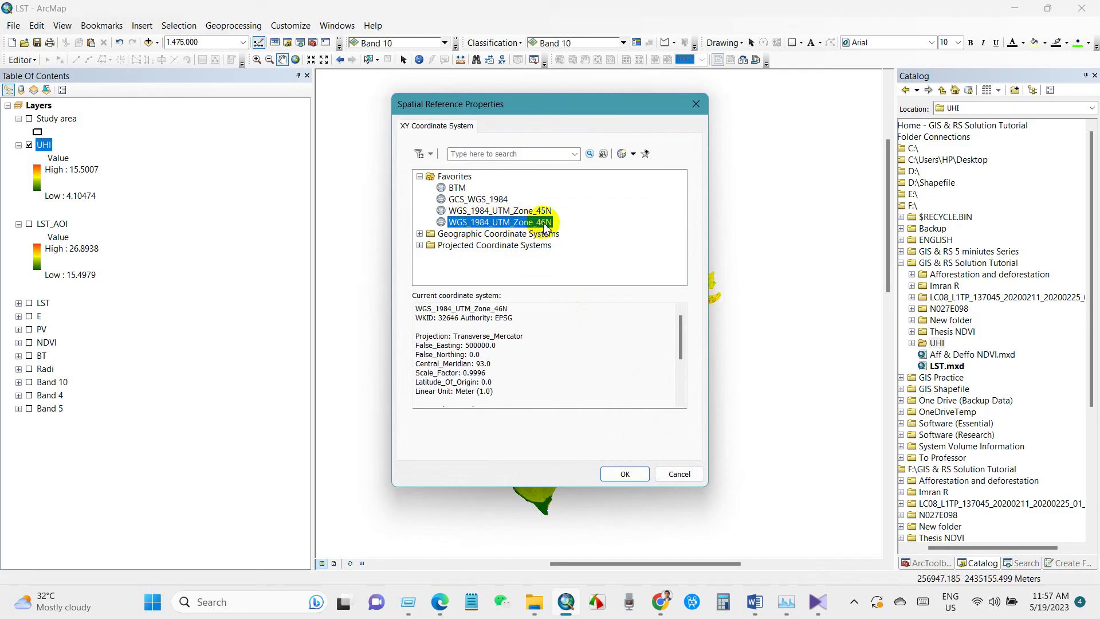
{"action": "left_click", "coordinate": [420, 246]}
{"action": "scroll", "coordinate": [467, 252], "scroll_direction": "down", "scroll_amount": 2}
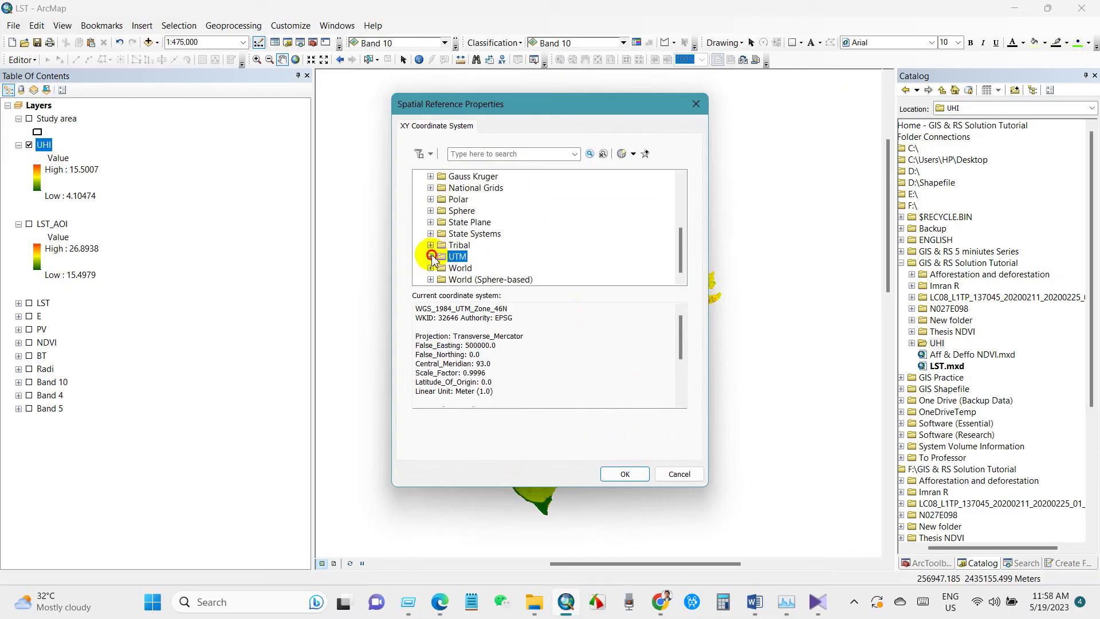
{"action": "double_click", "coordinate": [457, 257]}
{"action": "scroll", "coordinate": [483, 259], "scroll_direction": "down", "scroll_amount": 3}
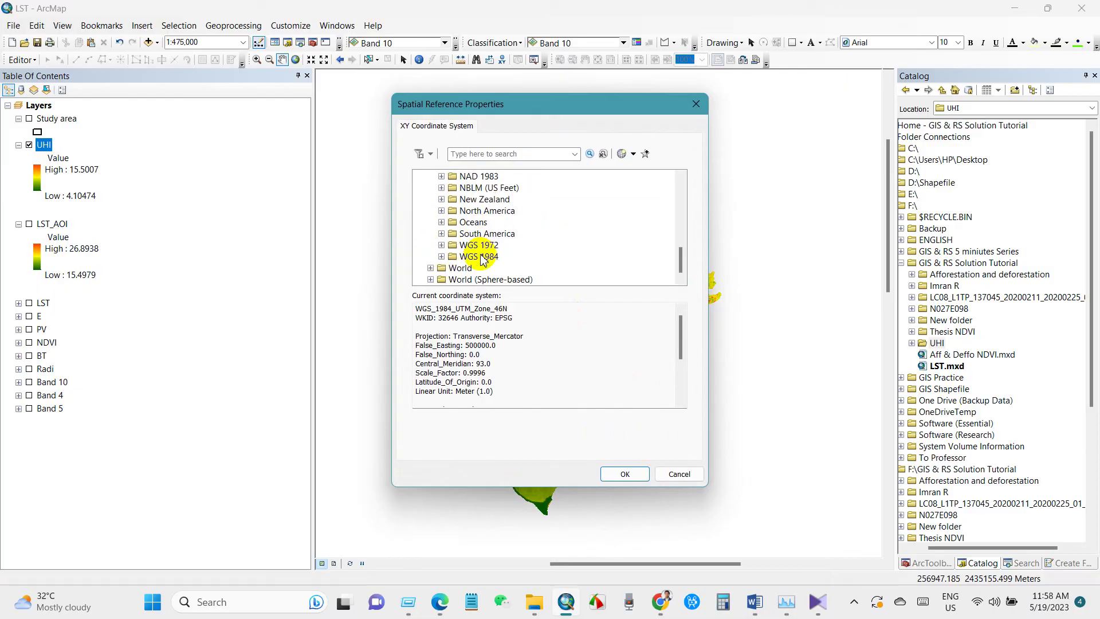
{"action": "left_click", "coordinate": [441, 256]}
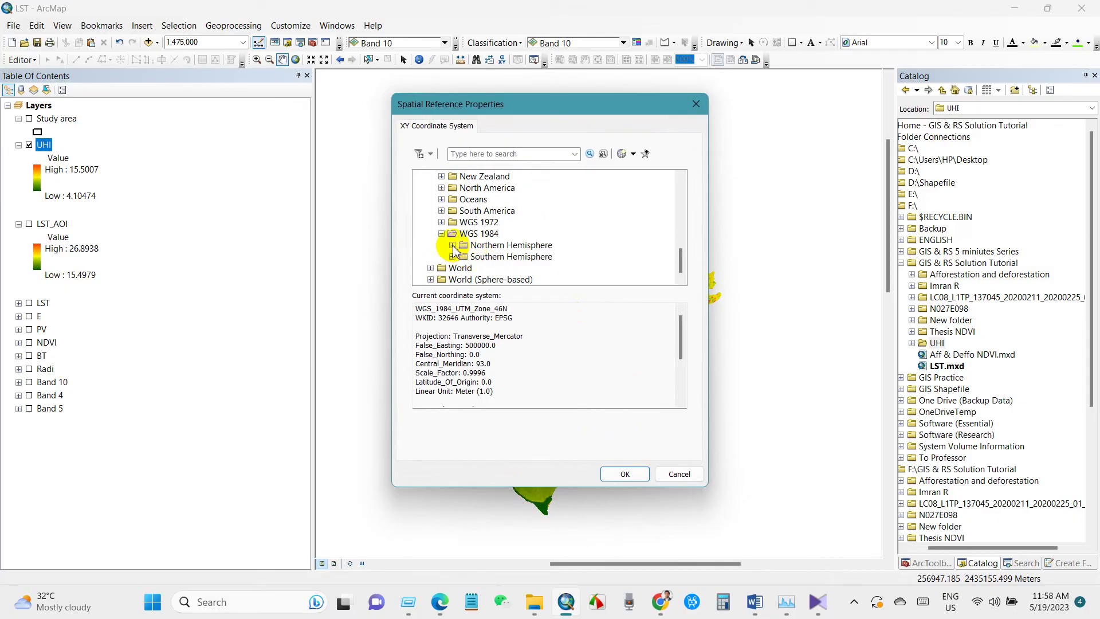
{"action": "left_click", "coordinate": [452, 245]}
{"action": "scroll", "coordinate": [516, 252], "scroll_direction": "down", "scroll_amount": 5}
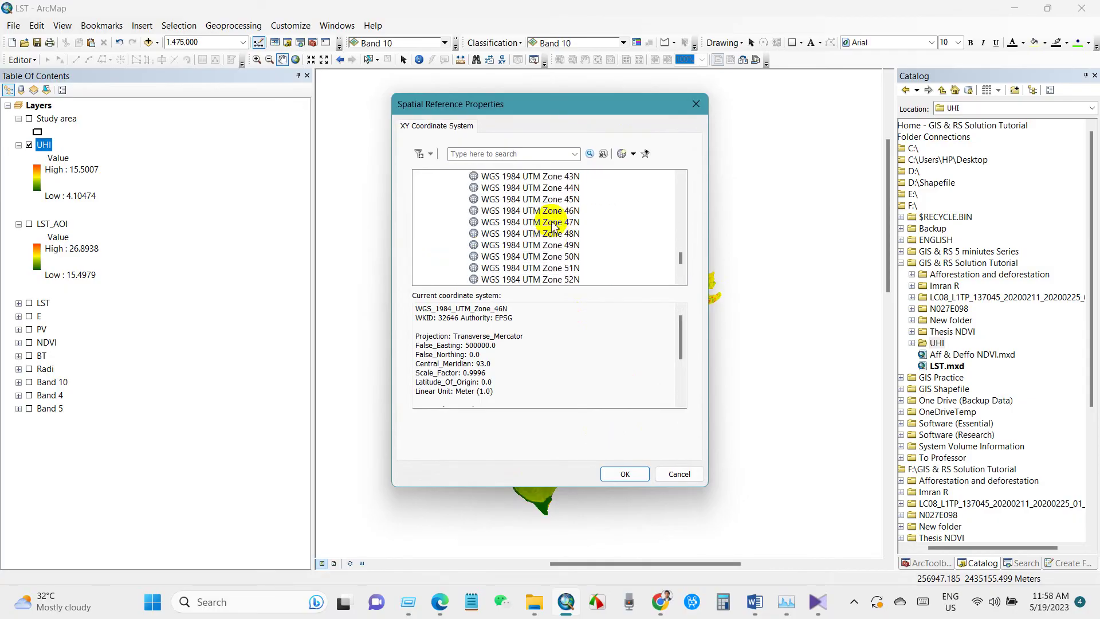
{"action": "left_click", "coordinate": [541, 218]}
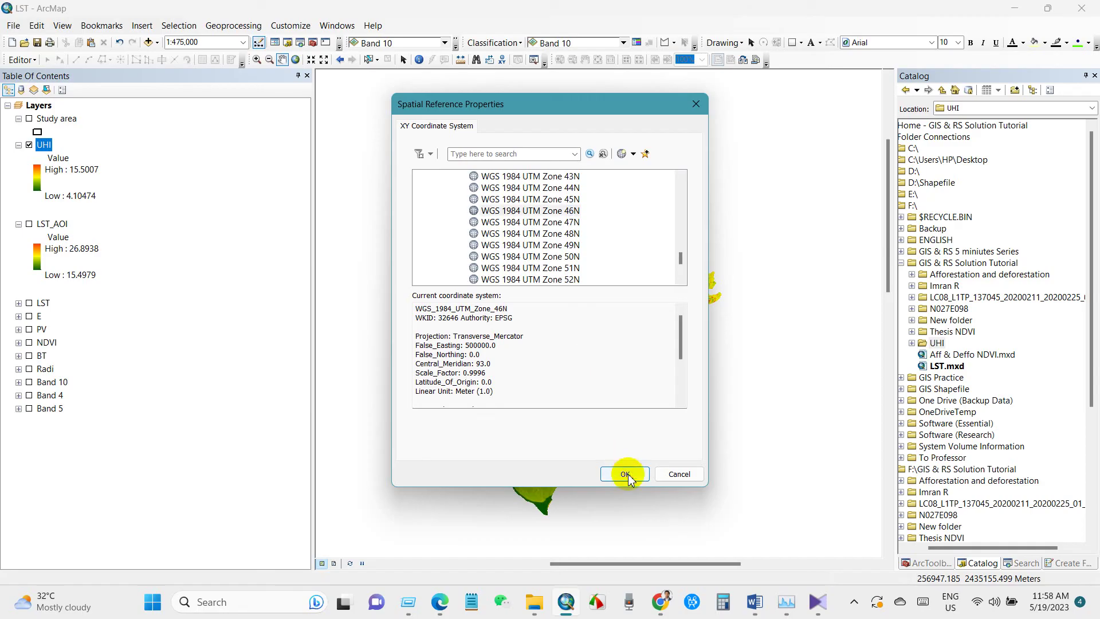
{"action": "left_click", "coordinate": [625, 474]}
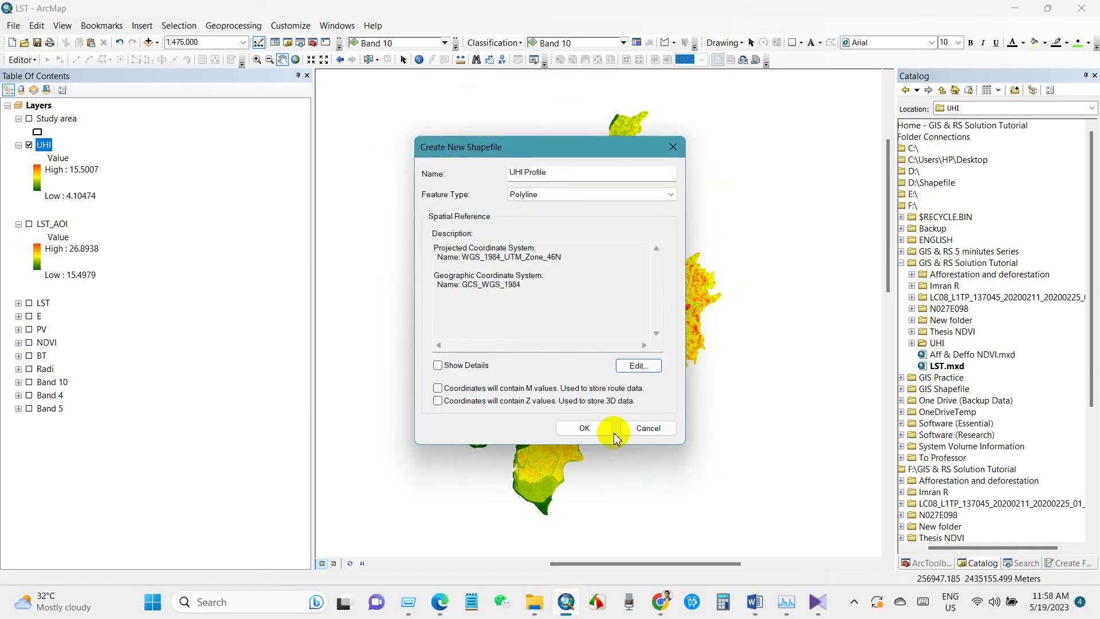
{"action": "left_click", "coordinate": [582, 429]}
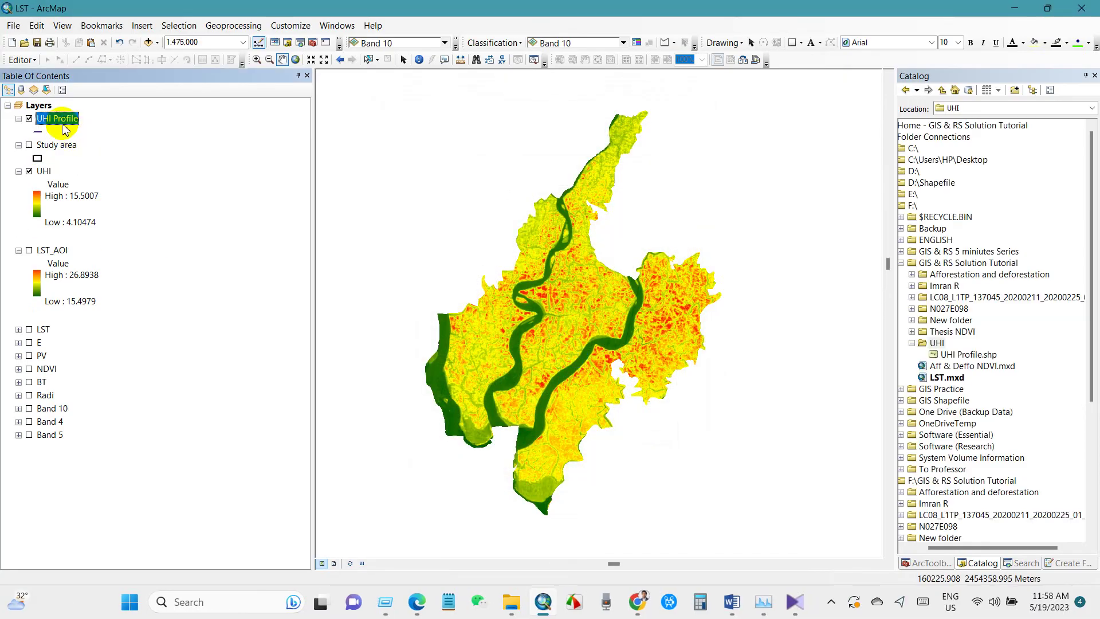
Start an editing session on the UHI Profile layer.
{"action": "left_click", "coordinate": [94, 175]}
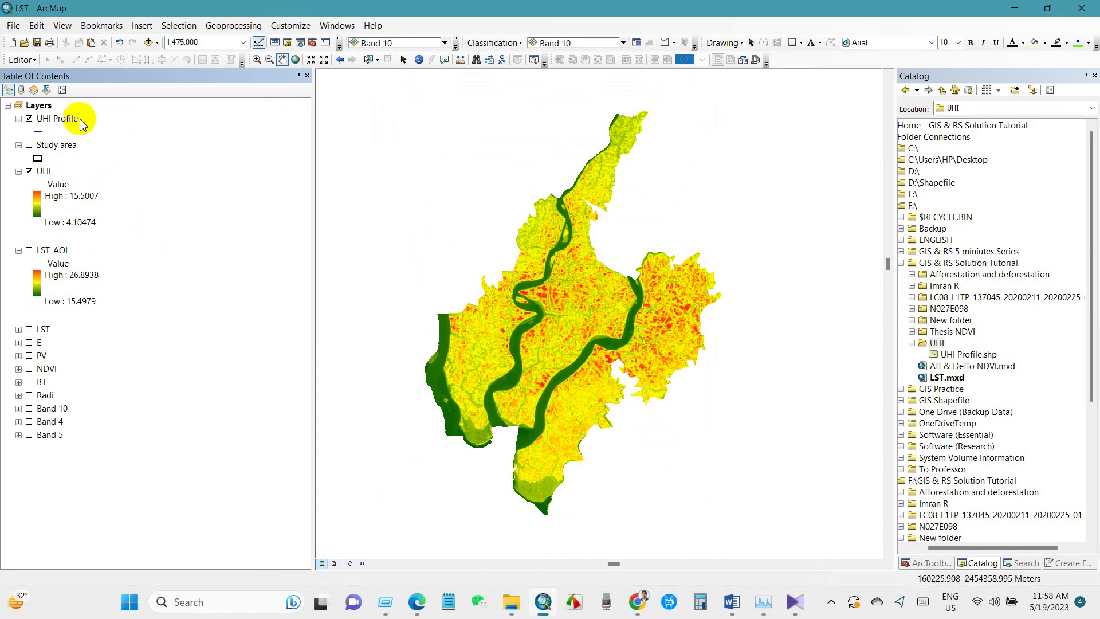
{"action": "left_click", "coordinate": [22, 59]}
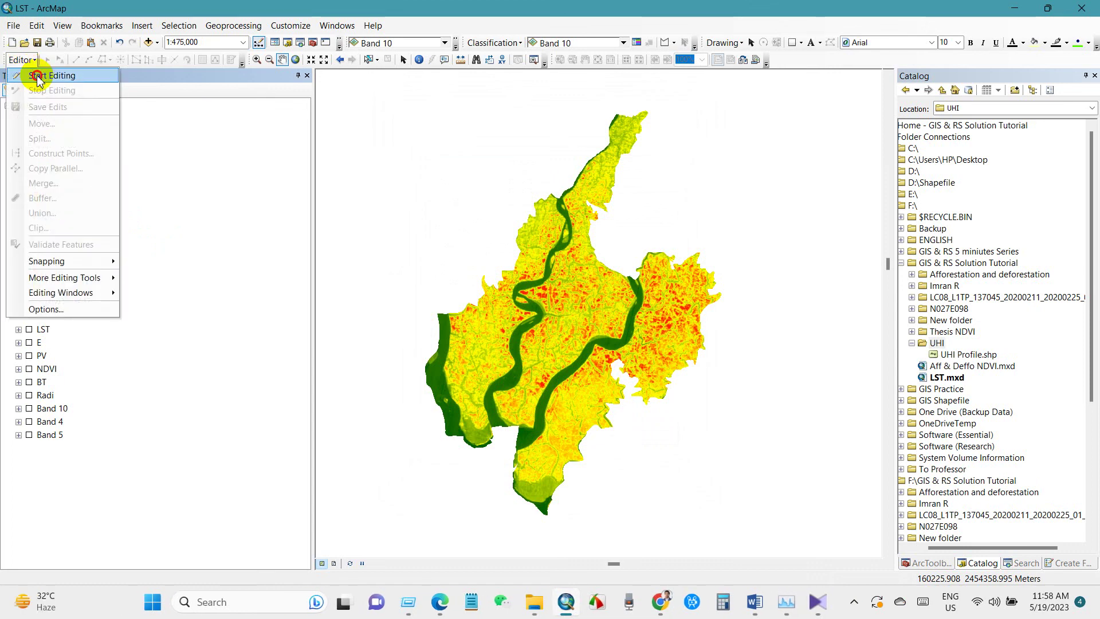
{"action": "left_click", "coordinate": [34, 74]}
{"action": "left_click", "coordinate": [439, 189]}
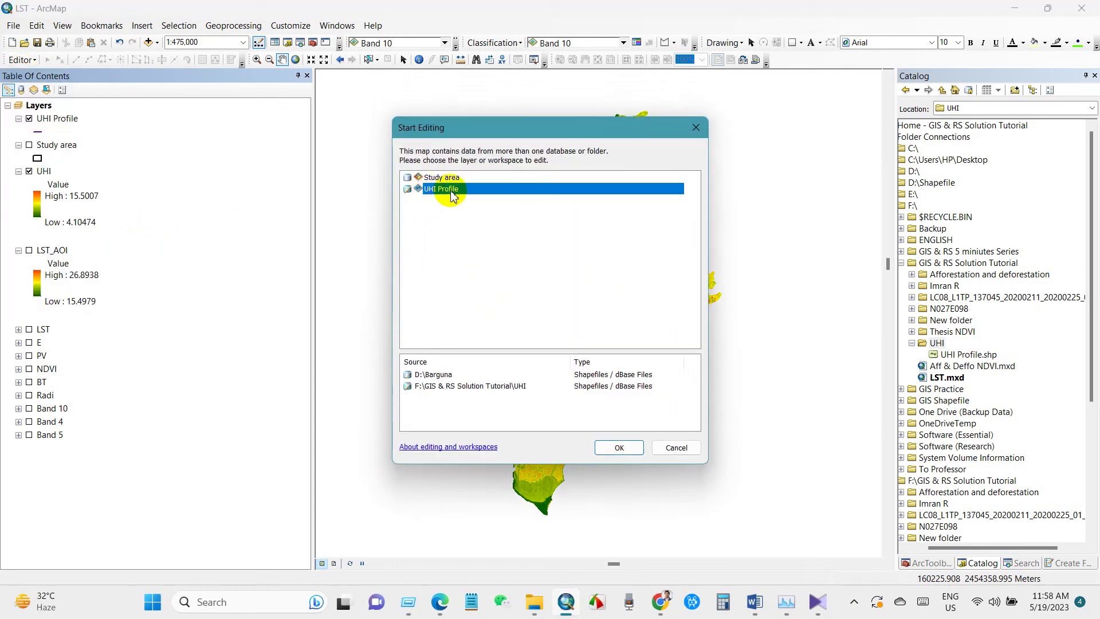
{"action": "left_click", "coordinate": [613, 450]}
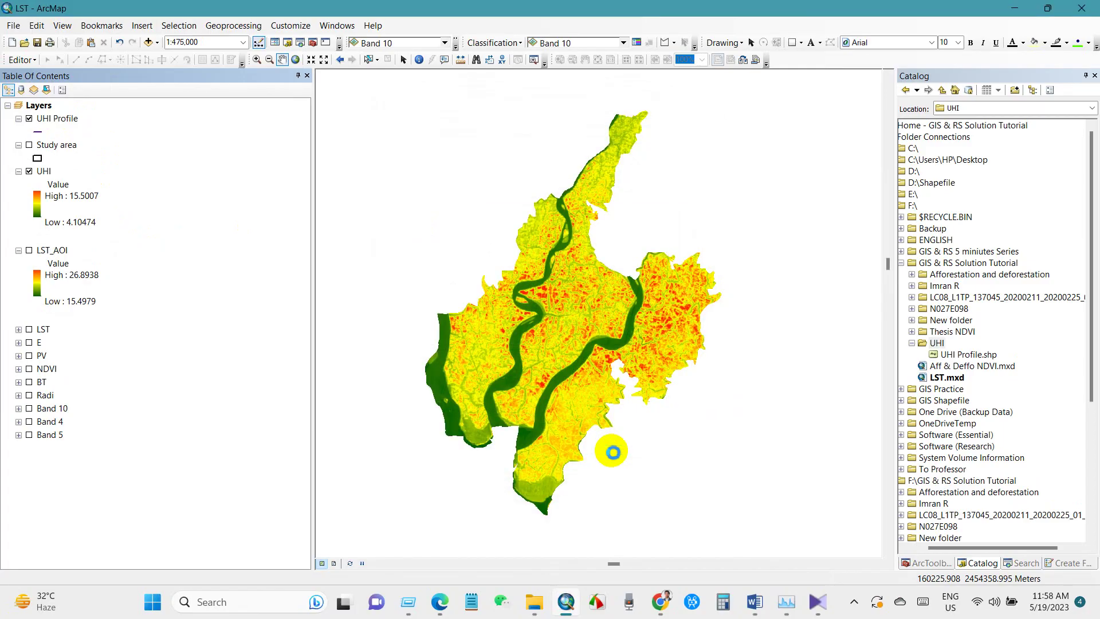
Draw a straight UHI Profile line across the middle of the UHI raster, from its western edge to its eastern edge.
{"action": "left_click", "coordinate": [1067, 564]}
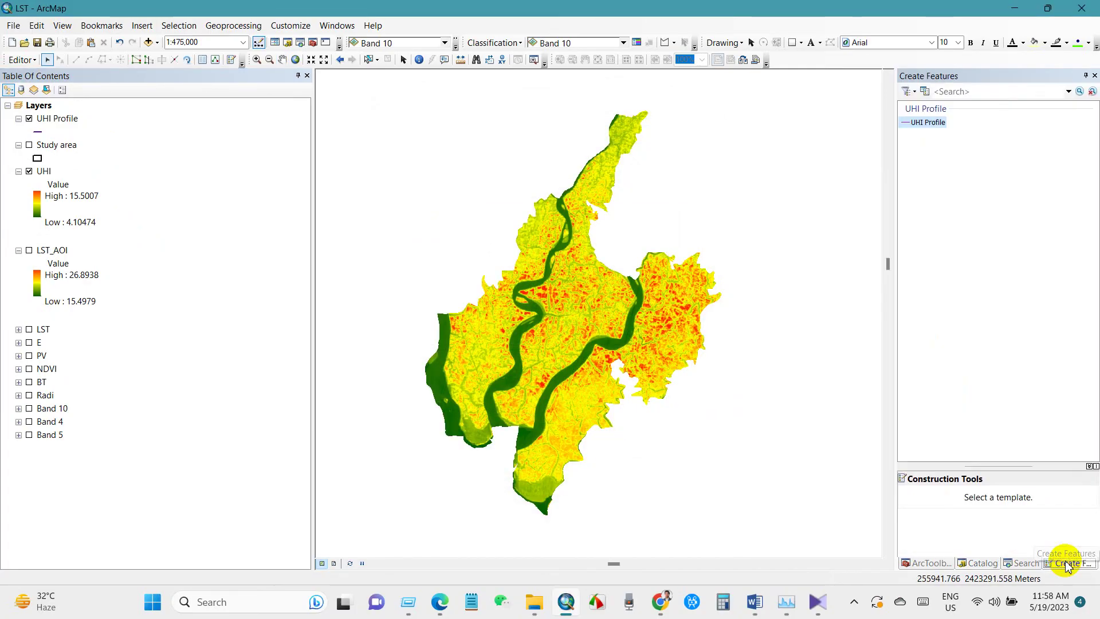
{"action": "left_click", "coordinate": [904, 122]}
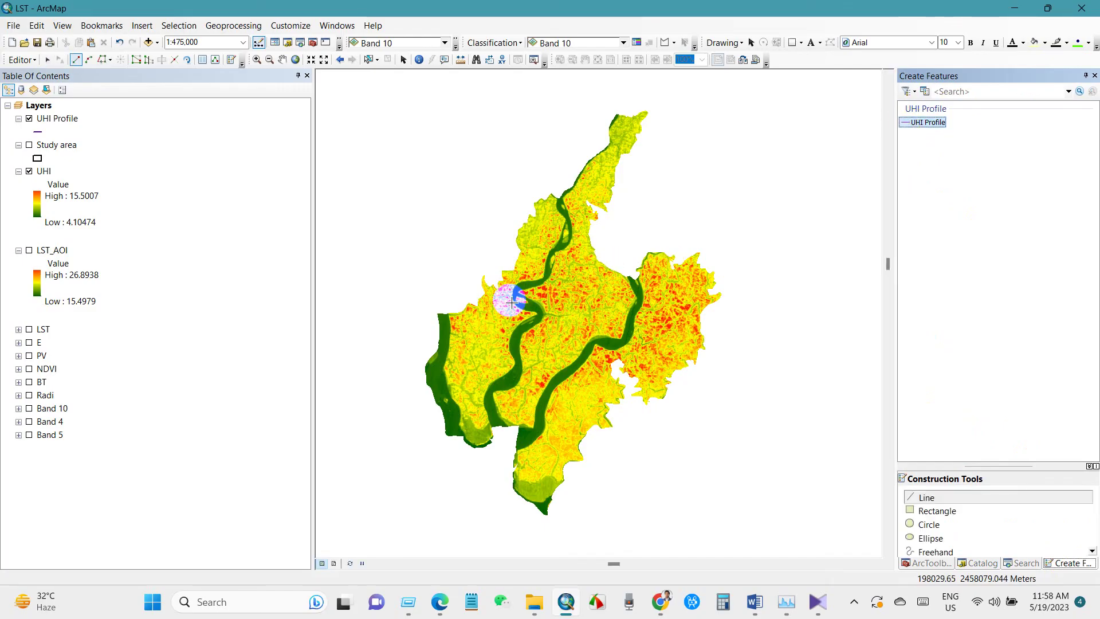
{"action": "left_click", "coordinate": [481, 298]}
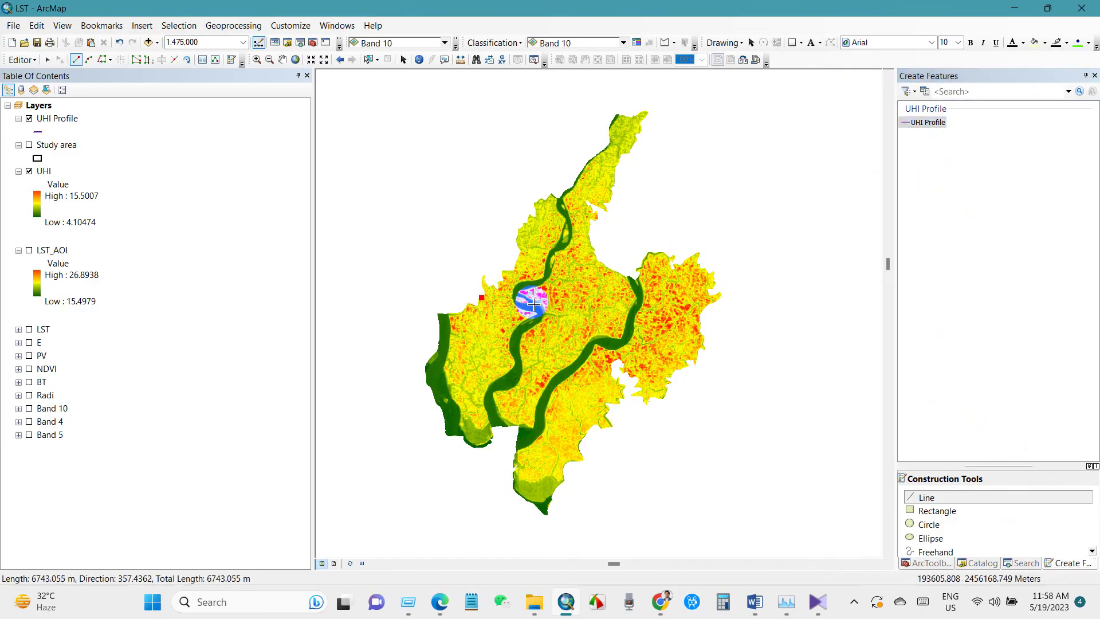
{"action": "double_click", "coordinate": [700, 329]}
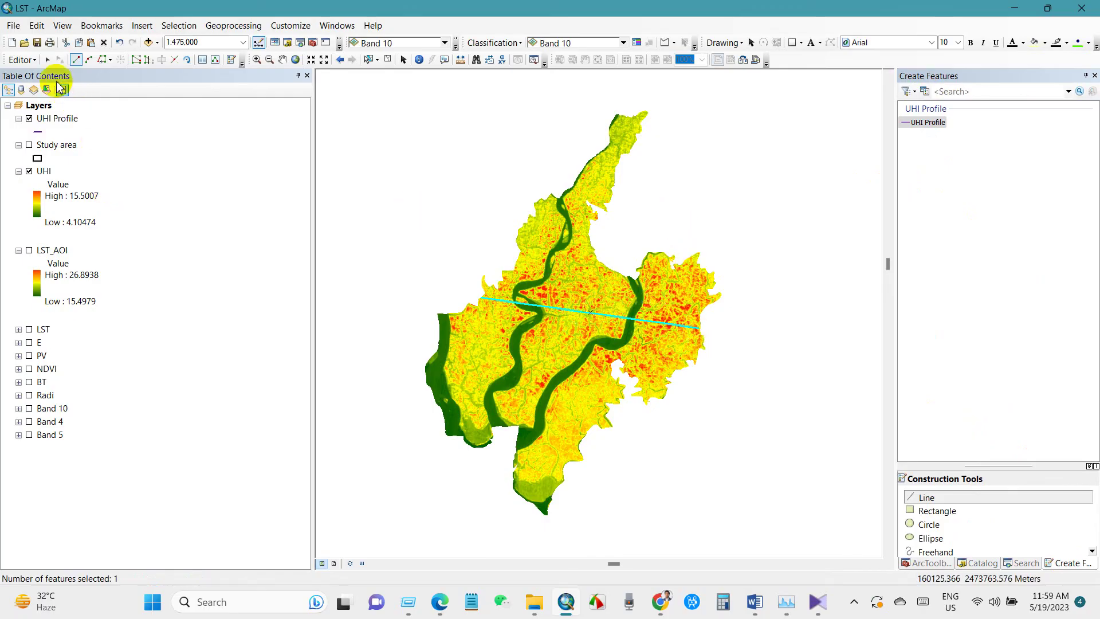
Save the edits to the UHI Profile line and end the editing session.
{"action": "left_click", "coordinate": [25, 60]}
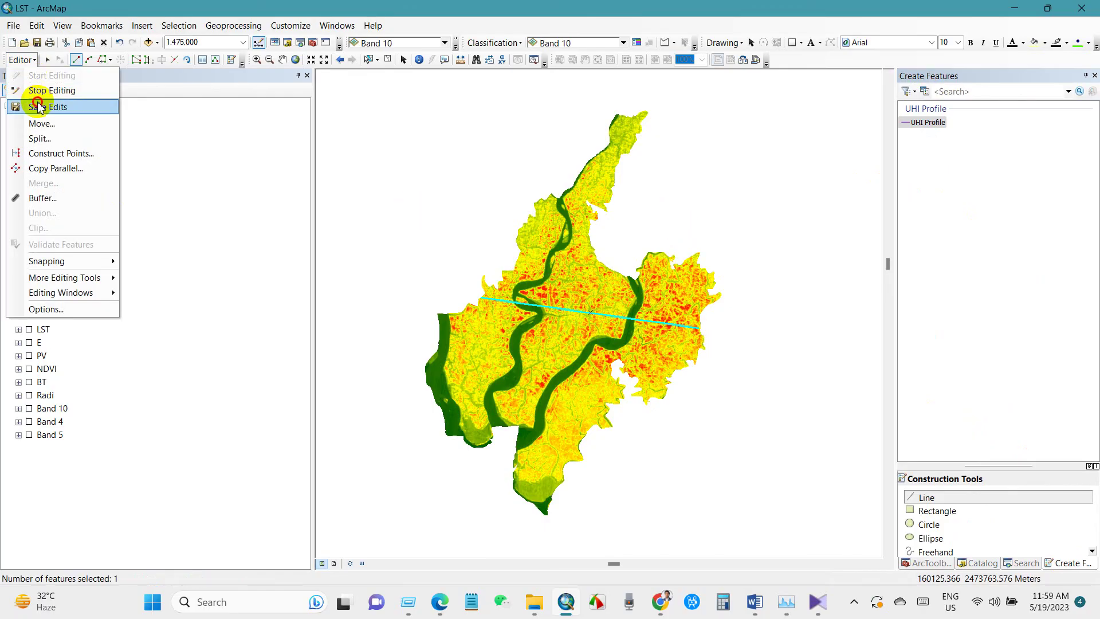
{"action": "left_click", "coordinate": [34, 106]}
{"action": "left_click", "coordinate": [22, 60]}
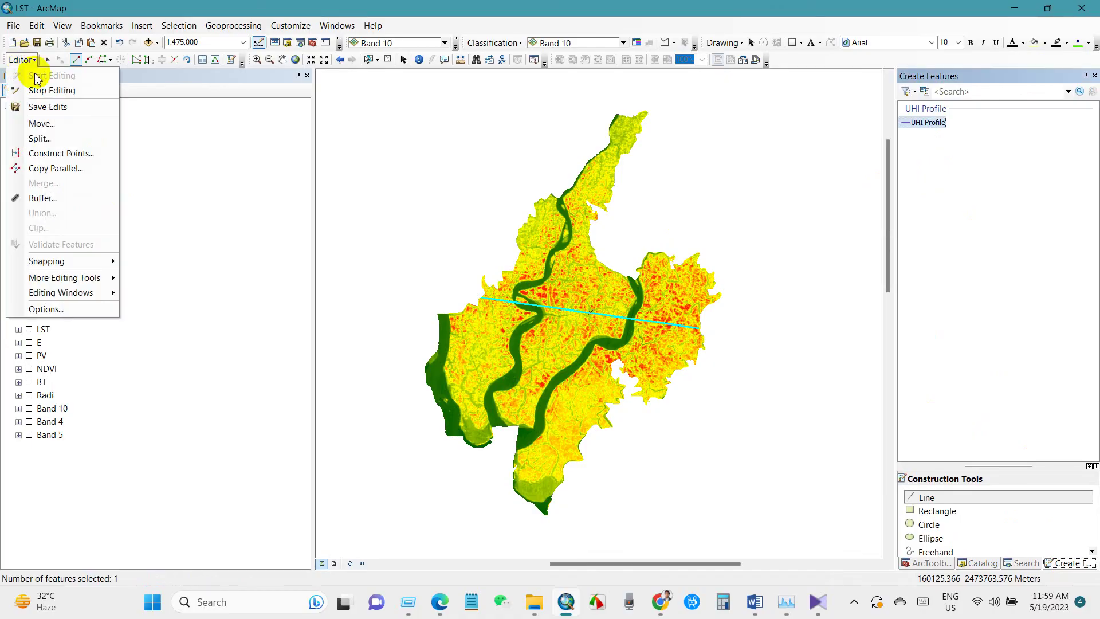
{"action": "left_click", "coordinate": [36, 90]}
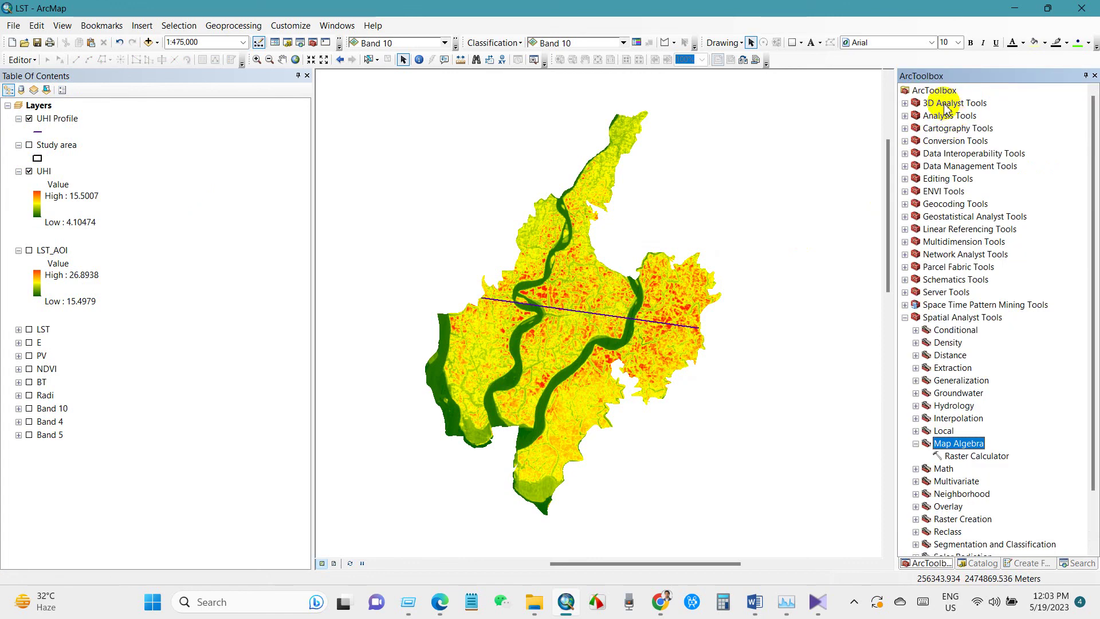
Open the Stack Profile tool from the Functional Surface toolset of the 3D Analyst Tools.
{"action": "left_click", "coordinate": [944, 103]}
{"action": "left_click", "coordinate": [905, 103]}
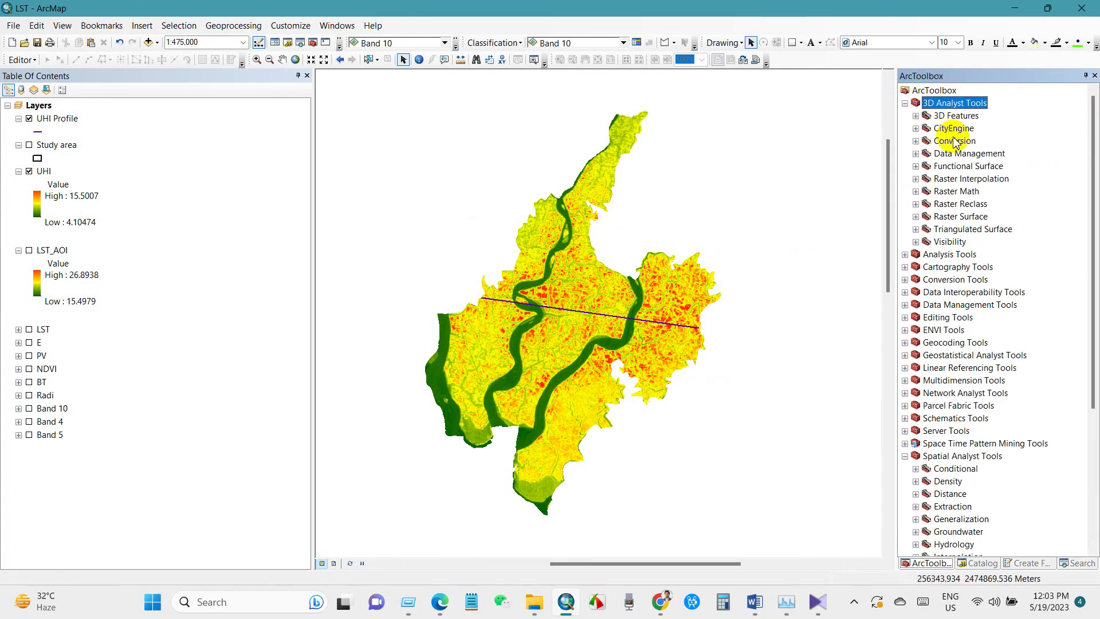
{"action": "left_click", "coordinate": [954, 167]}
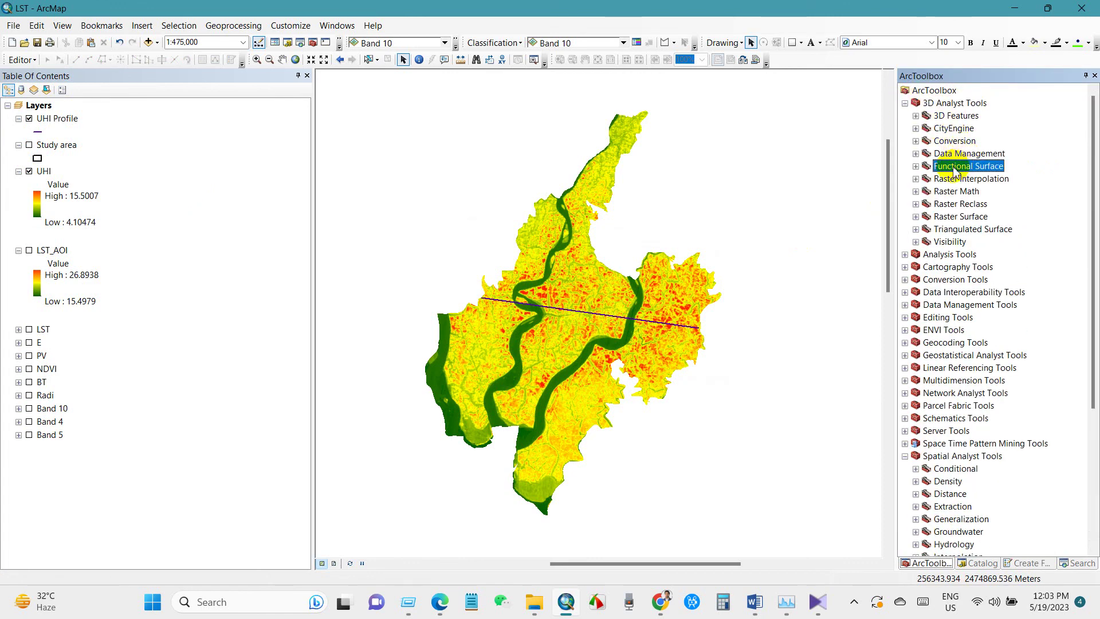
{"action": "left_click", "coordinate": [916, 166]}
{"action": "left_click", "coordinate": [974, 217]}
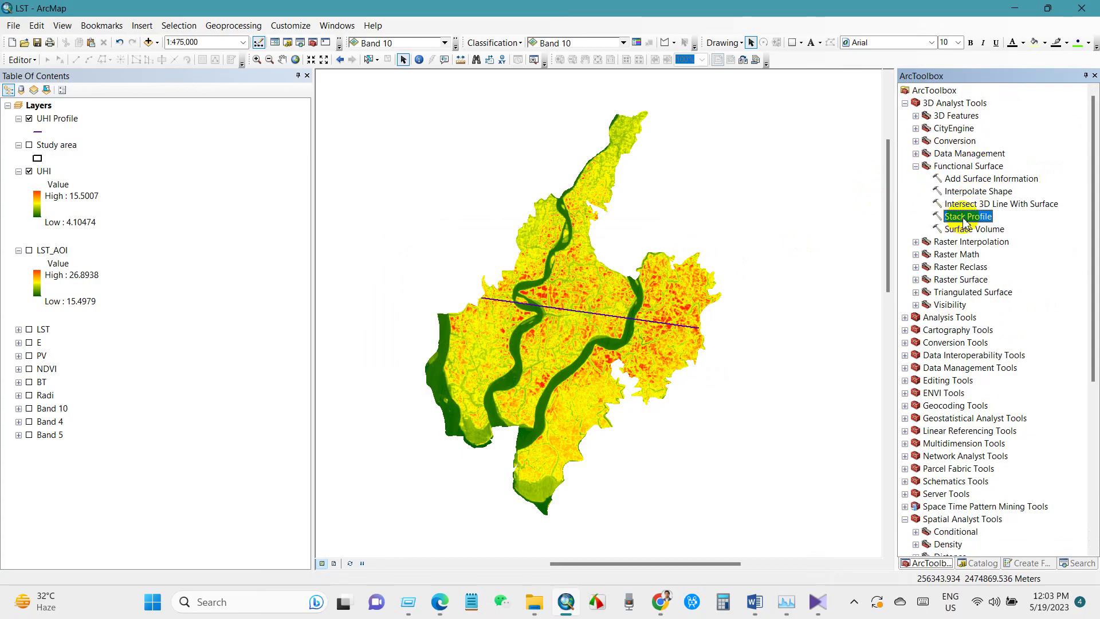
{"action": "double_click", "coordinate": [967, 218]}
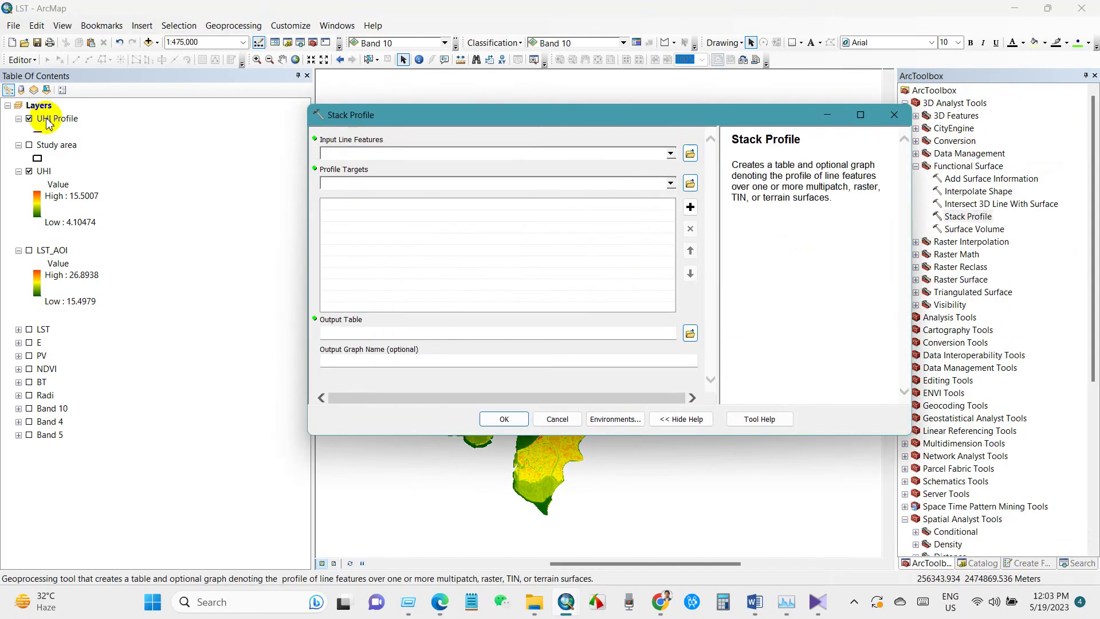
Run Stack Profile with UHI Profile as the input line, UHI as the profile target and UHI Stack Profile as the output graph name.
{"action": "left_click", "coordinate": [670, 155]}
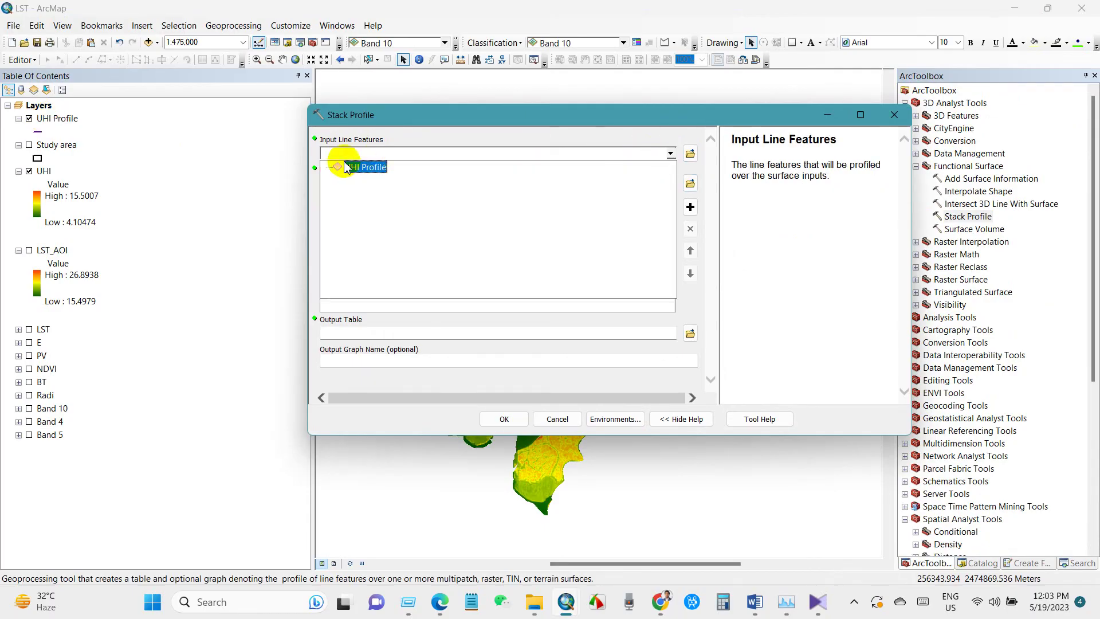
{"action": "left_click", "coordinate": [368, 165]}
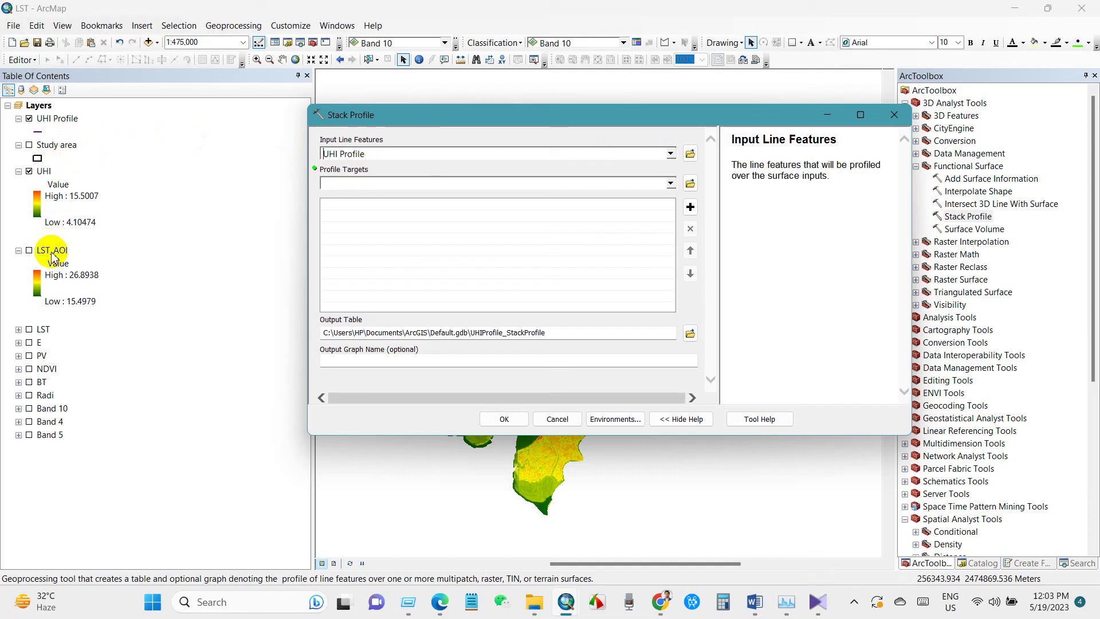
{"action": "left_click", "coordinate": [44, 172]}
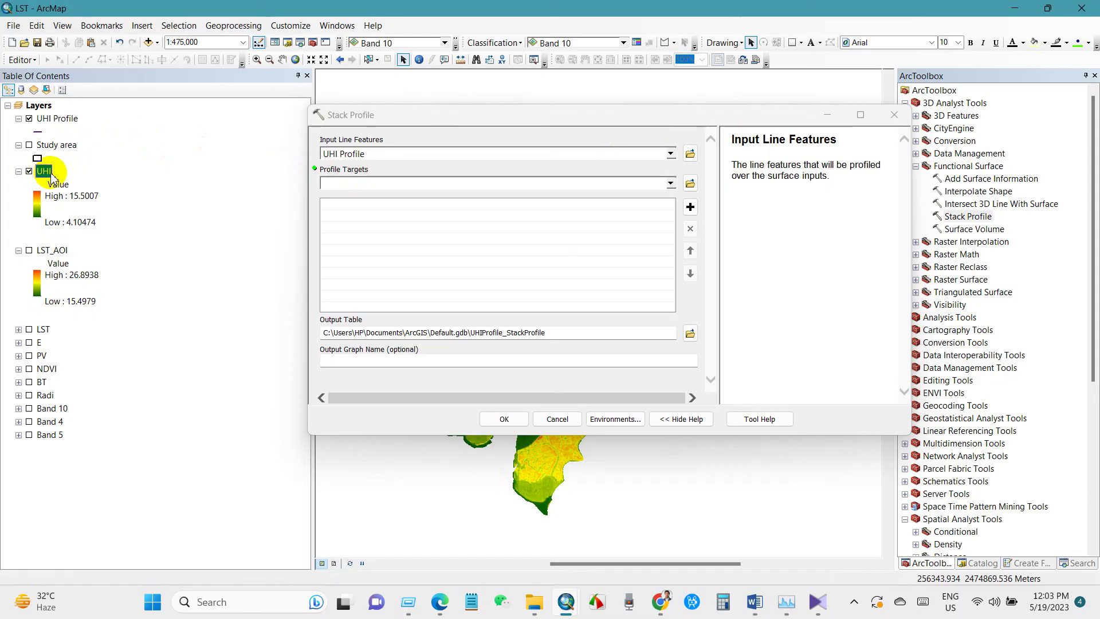
{"action": "left_click", "coordinate": [669, 184]}
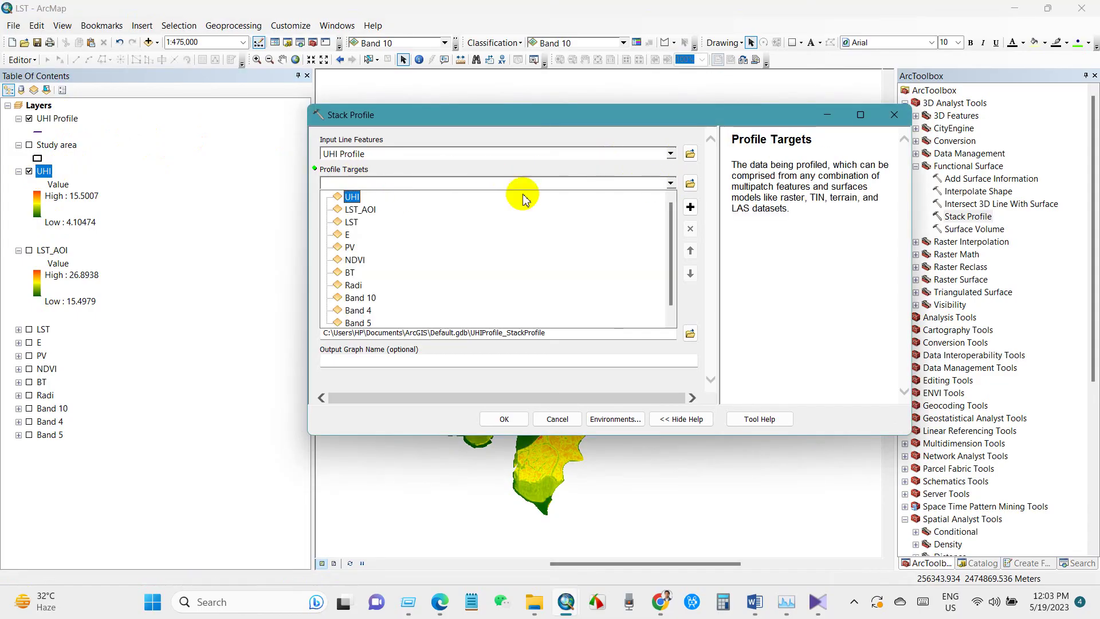
{"action": "left_click", "coordinate": [351, 195]}
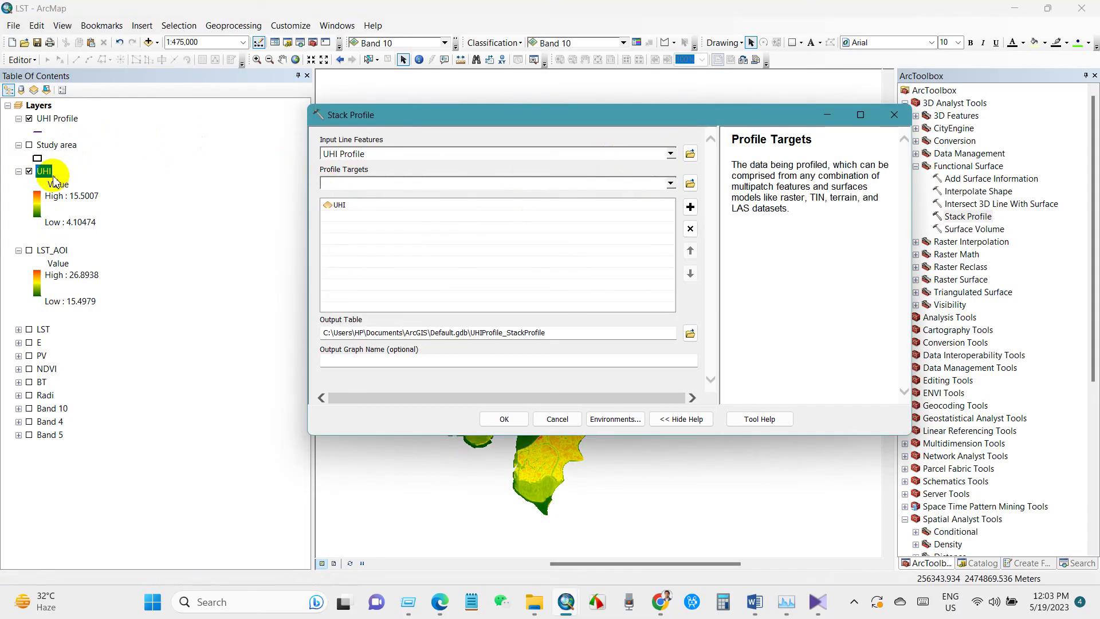
{"action": "left_click", "coordinate": [369, 361]}
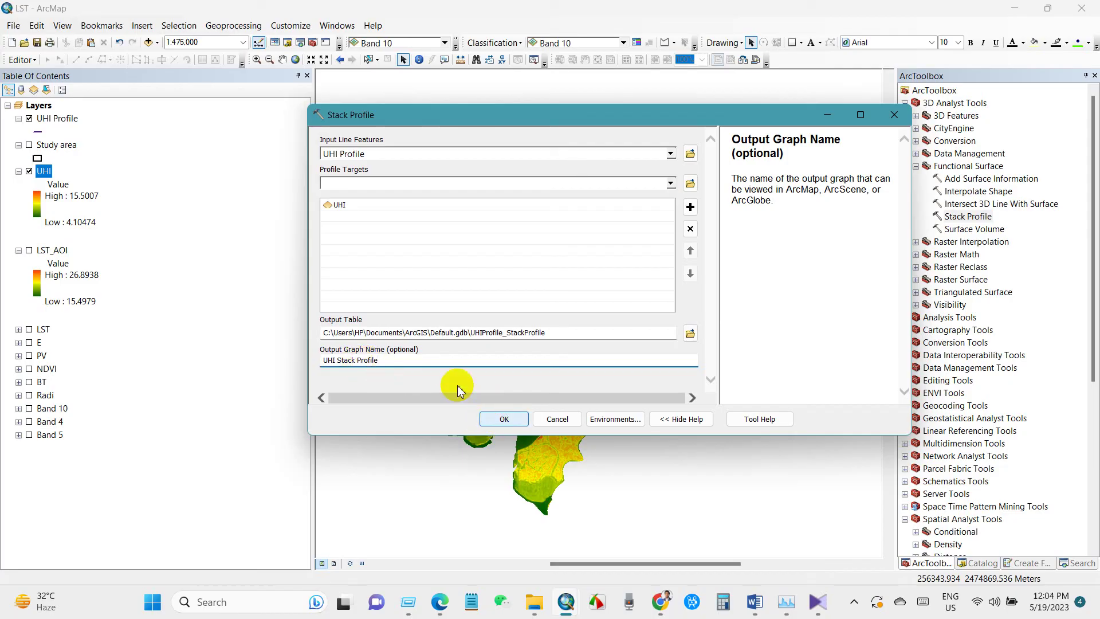
{"action": "left_click", "coordinate": [504, 419]}
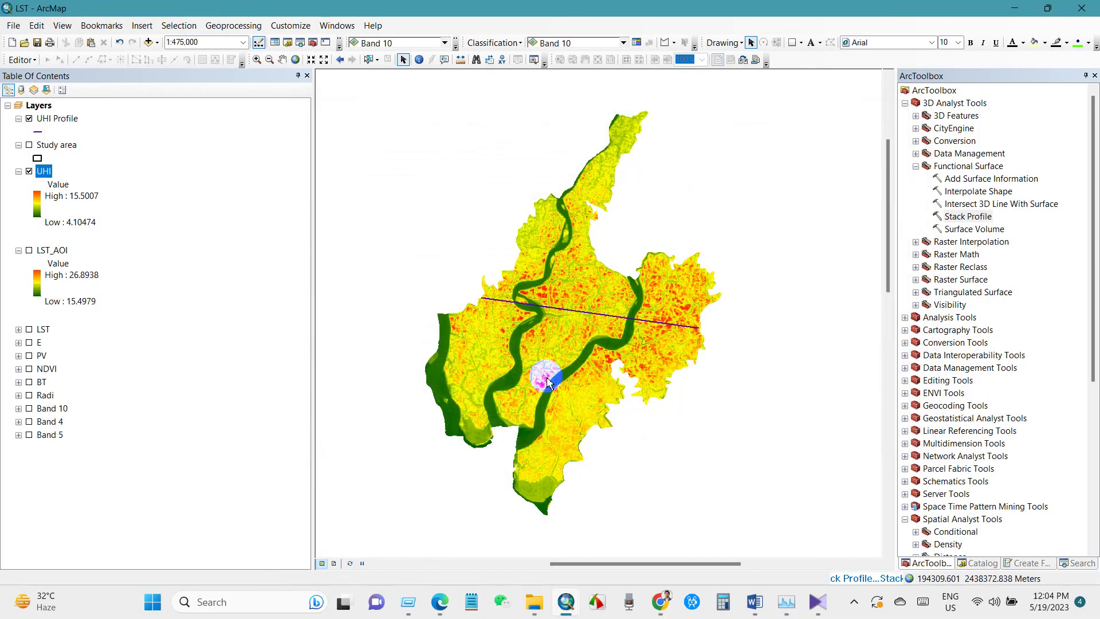
Resize and reposition the UHI Stack Profile graph window over the map.
{"action": "left_click_drag", "start_coordinate": [537, 166], "coordinate": [500, 163]}
{"action": "left_click_drag", "start_coordinate": [861, 438], "coordinate": [853, 432]}
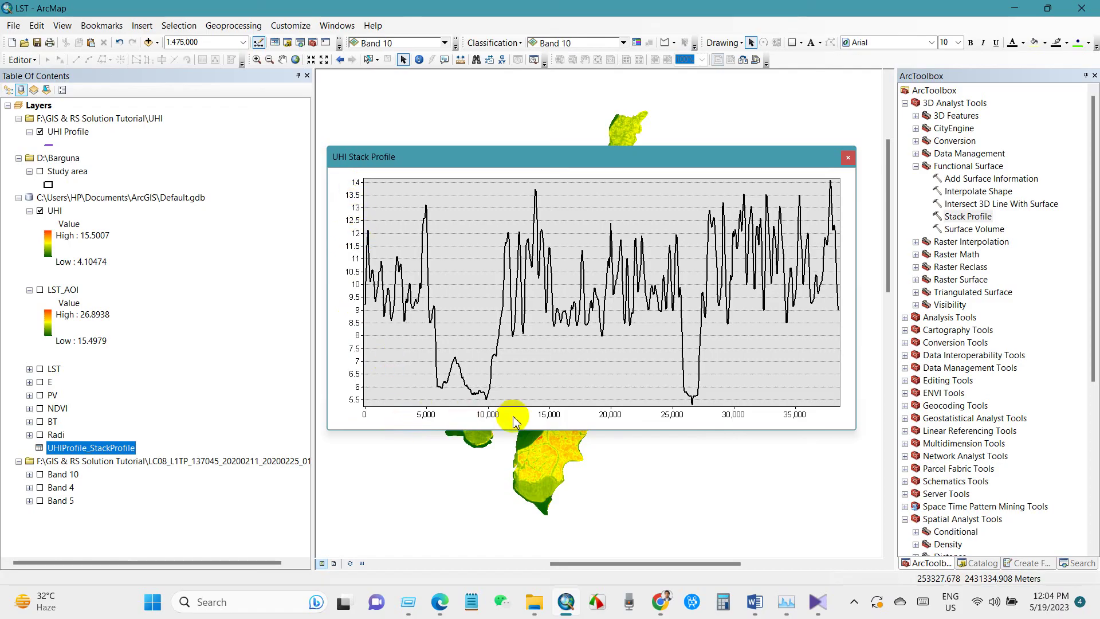
{"action": "left_click", "coordinate": [522, 195]}
{"action": "mouse_move", "coordinate": [523, 195]}
{"action": "left_mouse_down"}
{"action": "mouse_move", "coordinate": [559, 276]}
{"action": "mouse_move", "coordinate": [528, 202]}
{"action": "left_mouse_up"}
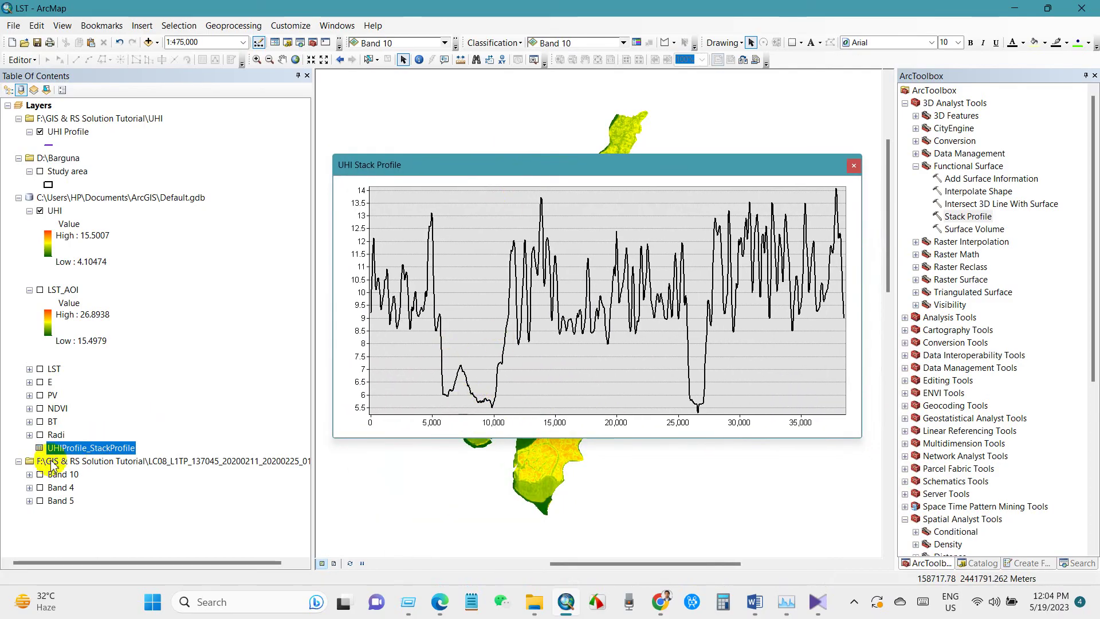
Open the UHIProfile_StackProfile table and examine its distance, Z value and source type fields along the profile.
{"action": "right_click", "coordinate": [72, 452]}
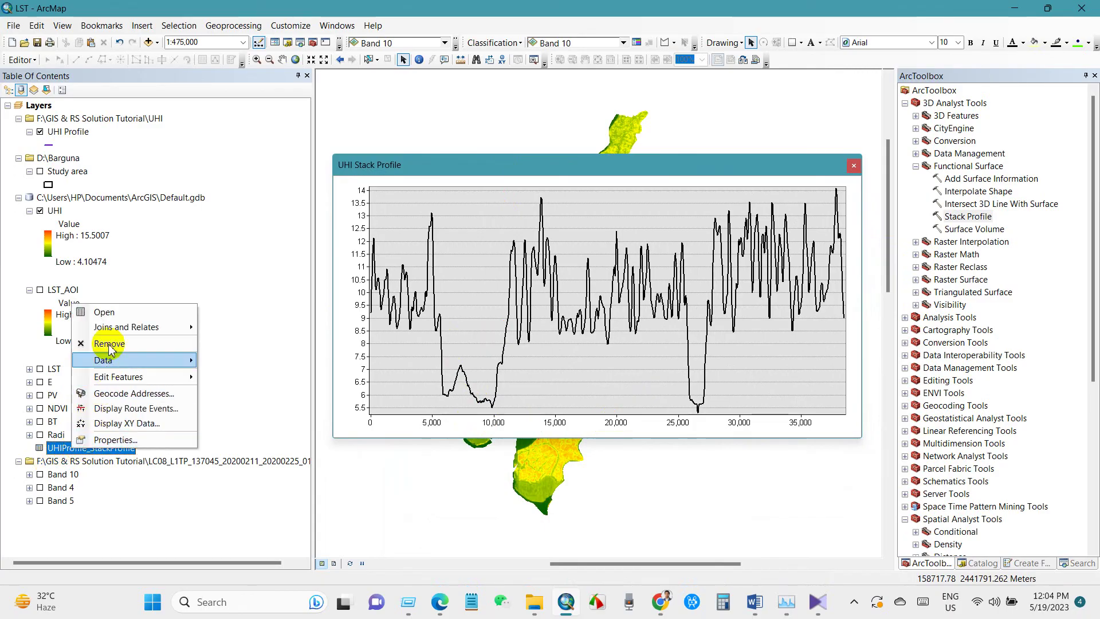
{"action": "left_click", "coordinate": [110, 318]}
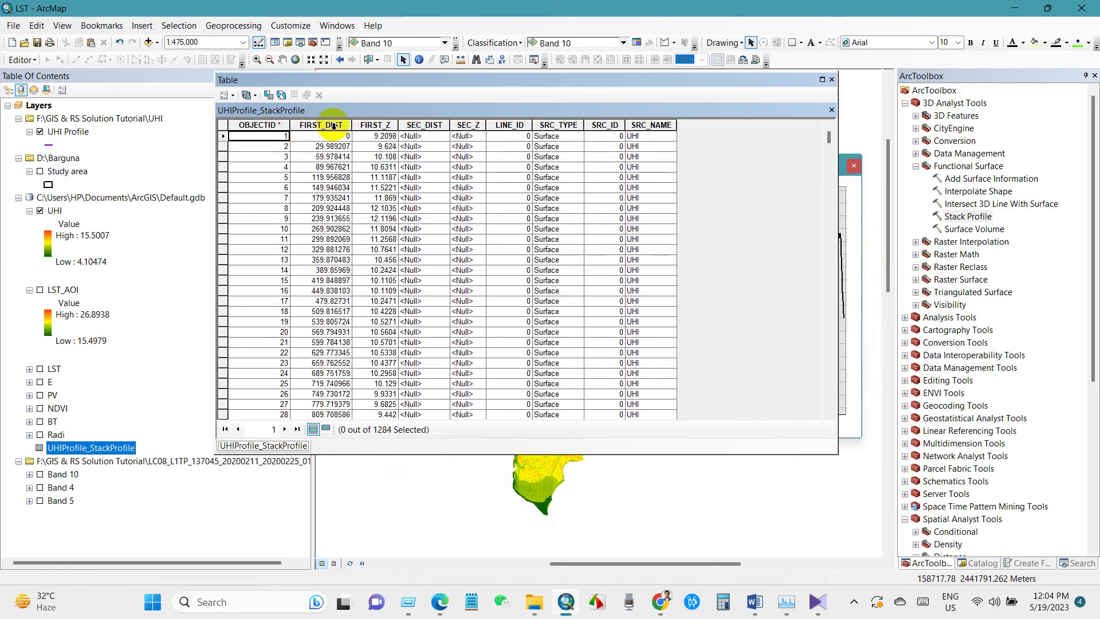
{"action": "left_click", "coordinate": [335, 127]}
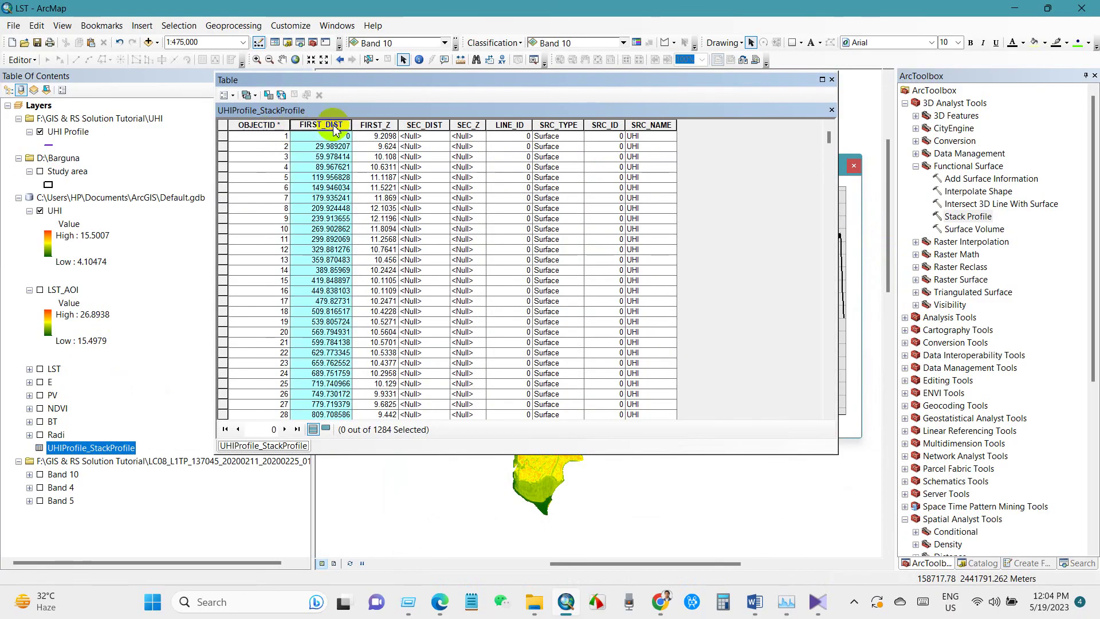
{"action": "left_click", "coordinate": [375, 125]}
{"action": "scroll", "coordinate": [573, 144], "scroll_direction": "down", "scroll_amount": 6}
{"action": "left_click", "coordinate": [473, 126]}
{"action": "left_click", "coordinate": [556, 126]}
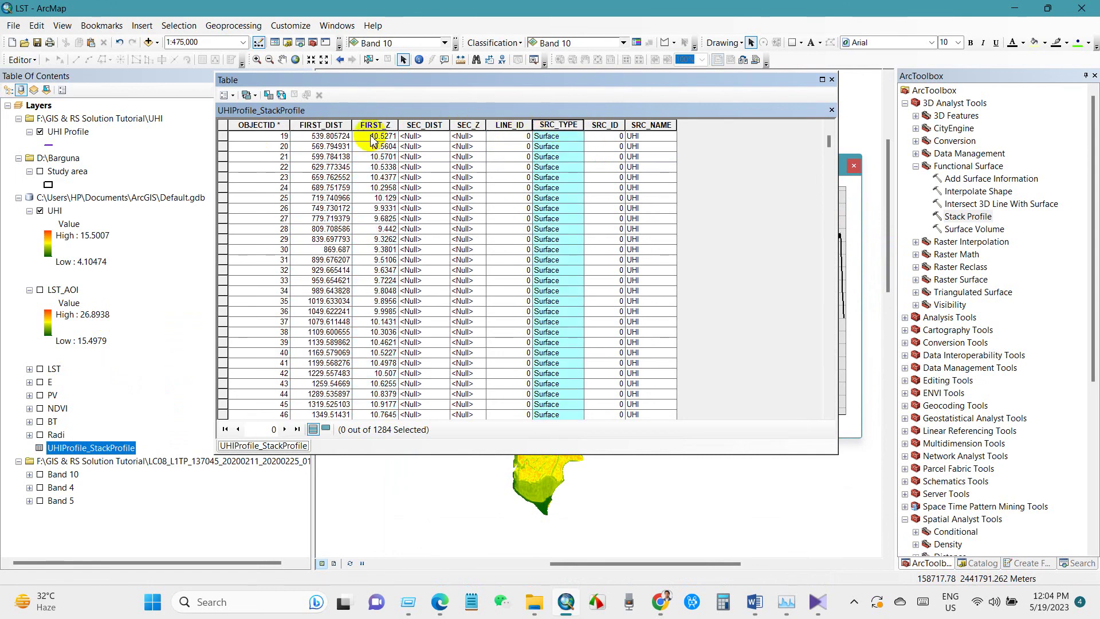
{"action": "left_click", "coordinate": [321, 127]}
{"action": "left_click", "coordinate": [377, 127]}
{"action": "left_click", "coordinate": [433, 127]}
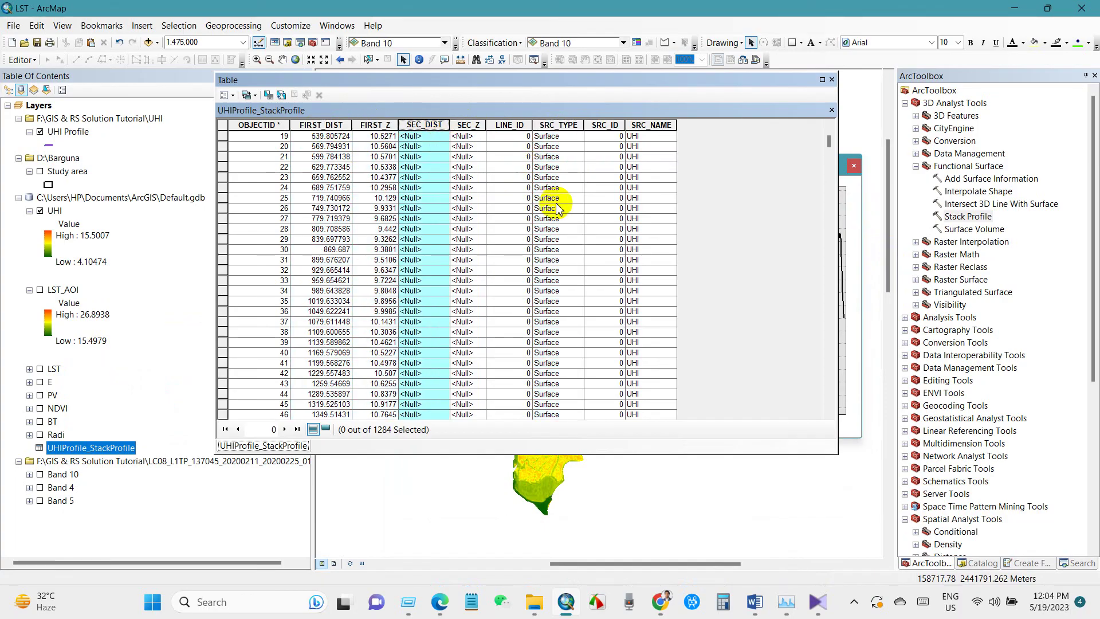
{"action": "scroll", "coordinate": [810, 203], "scroll_direction": "down", "scroll_amount": 6}
{"action": "left_click_drag", "start_coordinate": [828, 165], "coordinate": [815, 121]}
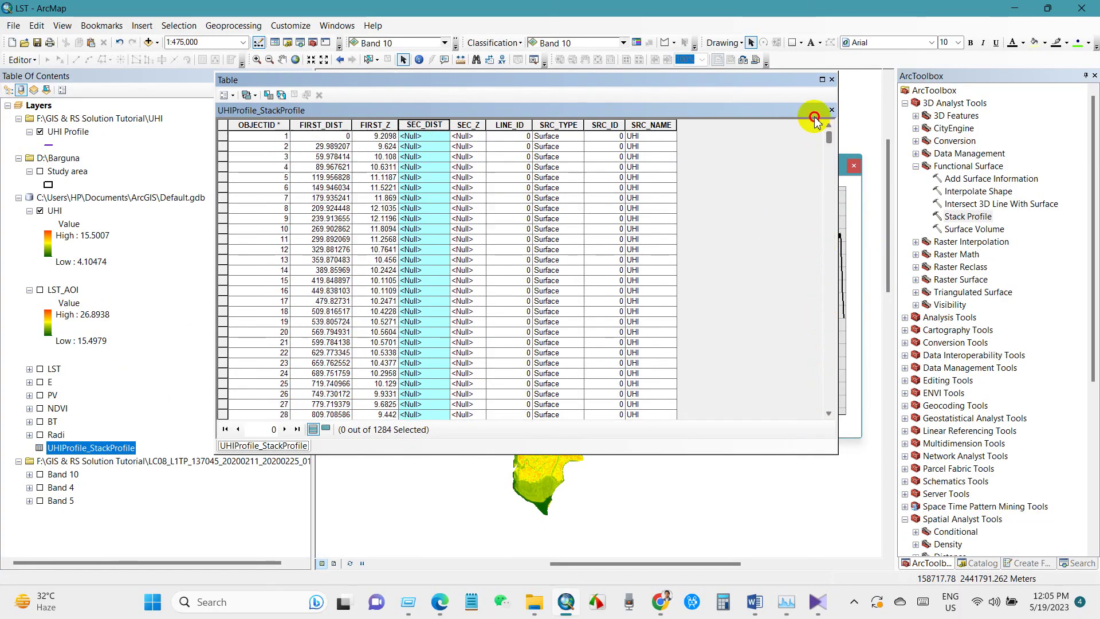
{"action": "left_click", "coordinate": [831, 80]}
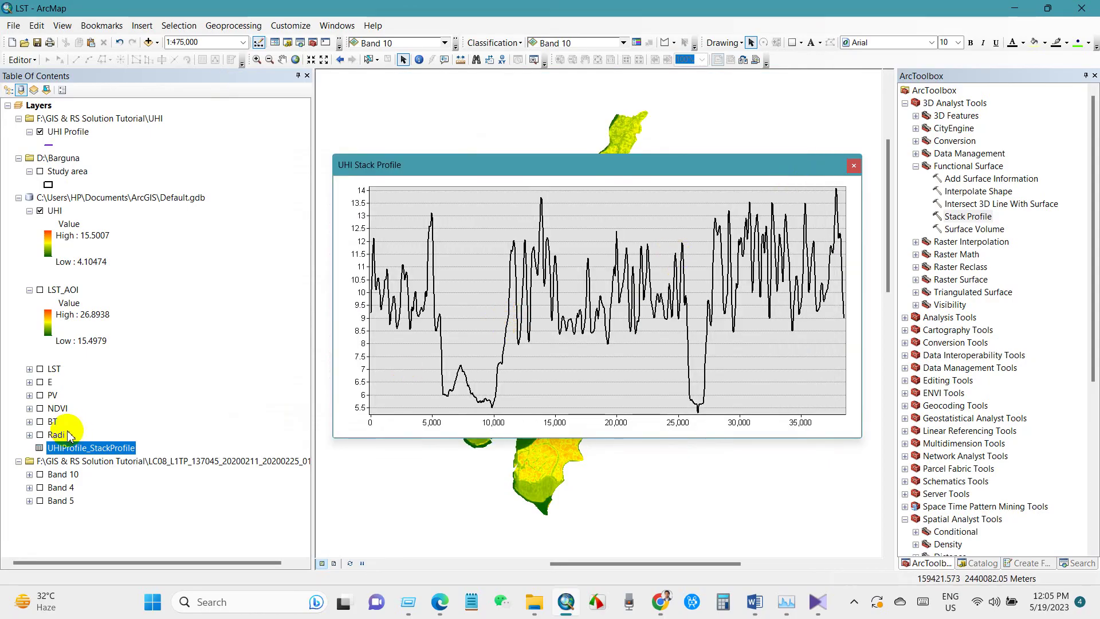
Export the UHI Stack Profile graph as a JPEG named "uhi prfile" to the Desktop.
{"action": "right_click", "coordinate": [496, 223]}
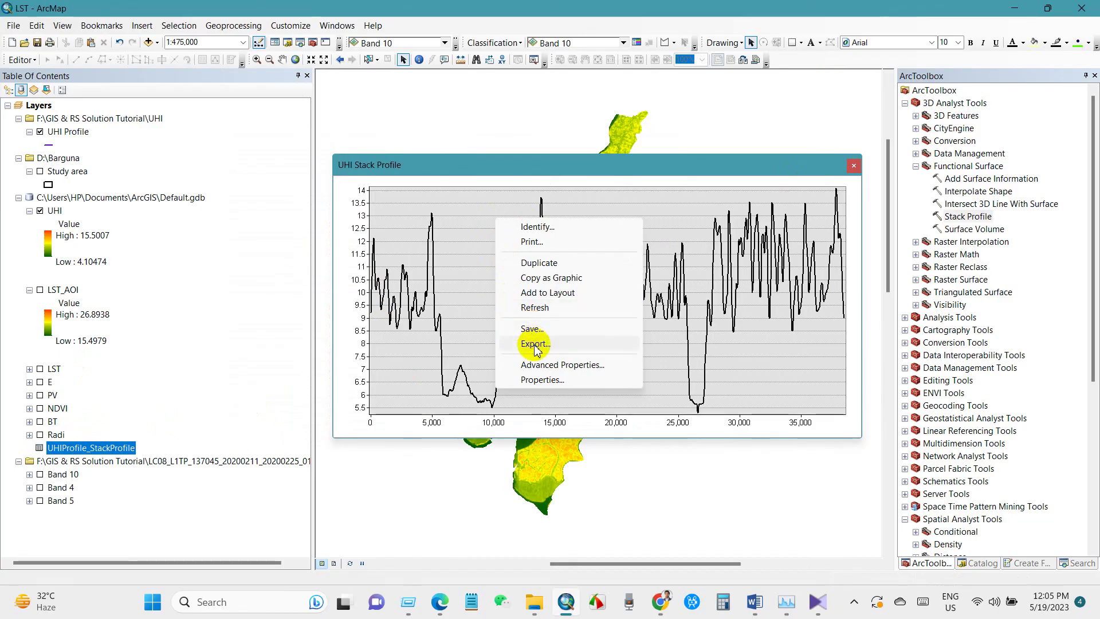
{"action": "left_click", "coordinate": [530, 344]}
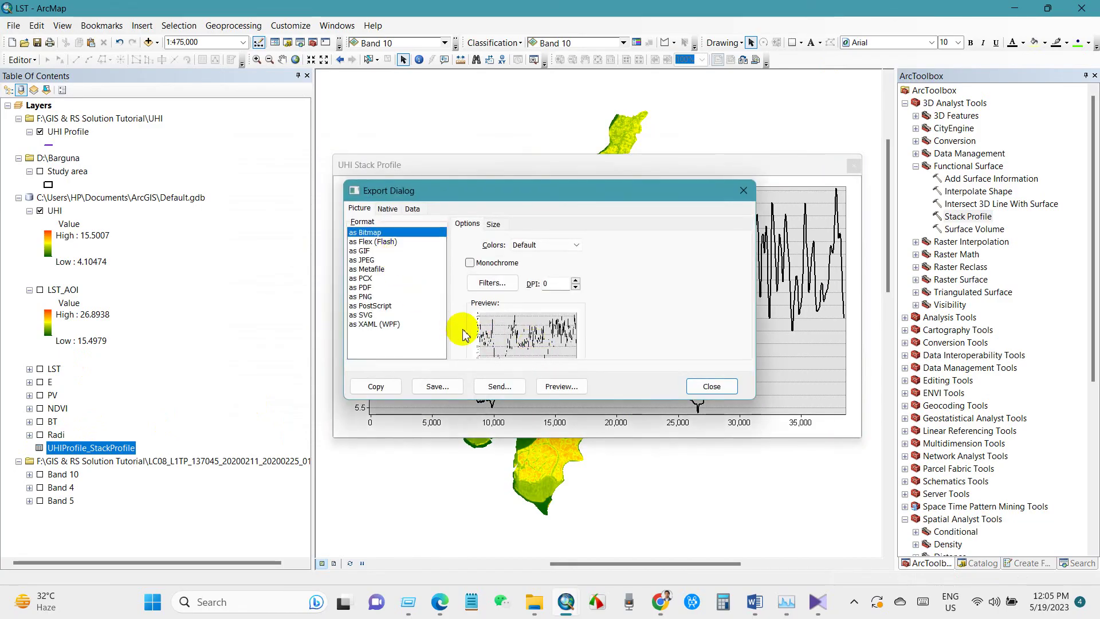
{"action": "left_click", "coordinate": [365, 260]}
{"action": "left_click", "coordinate": [446, 387]}
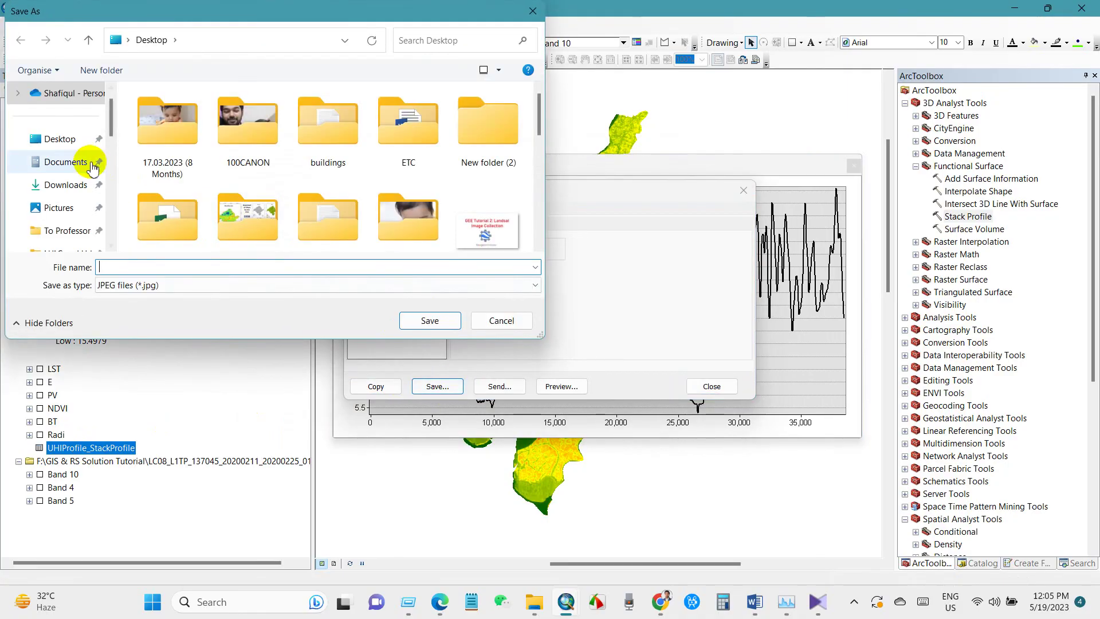
{"action": "left_click", "coordinate": [68, 142]}
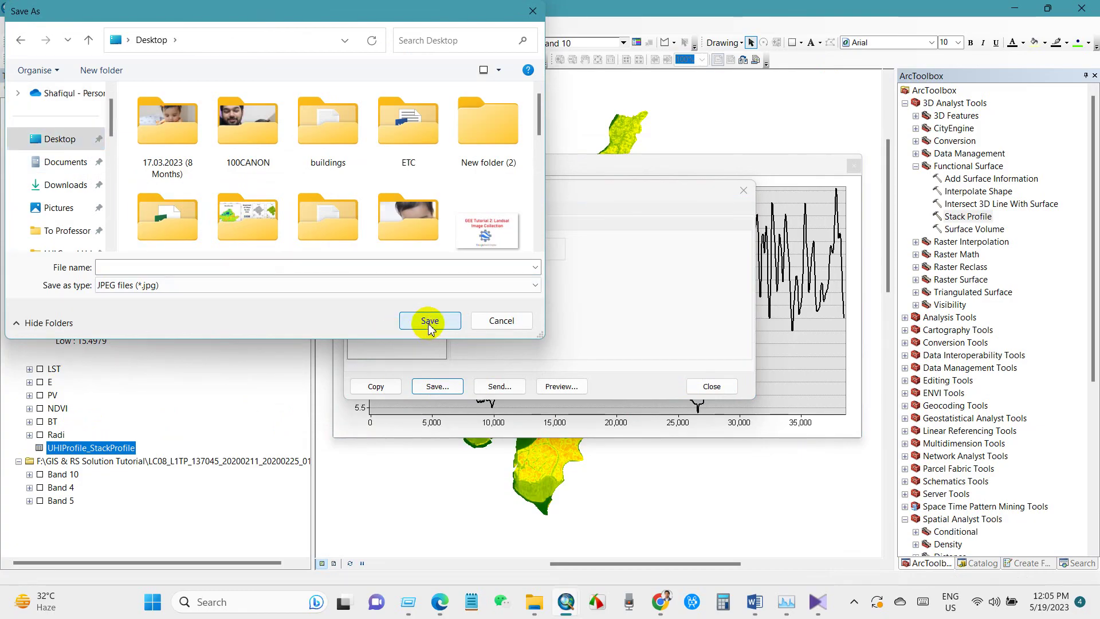
{"action": "left_click", "coordinate": [218, 267]}
{"action": "type", "text": "uhi prfile"}
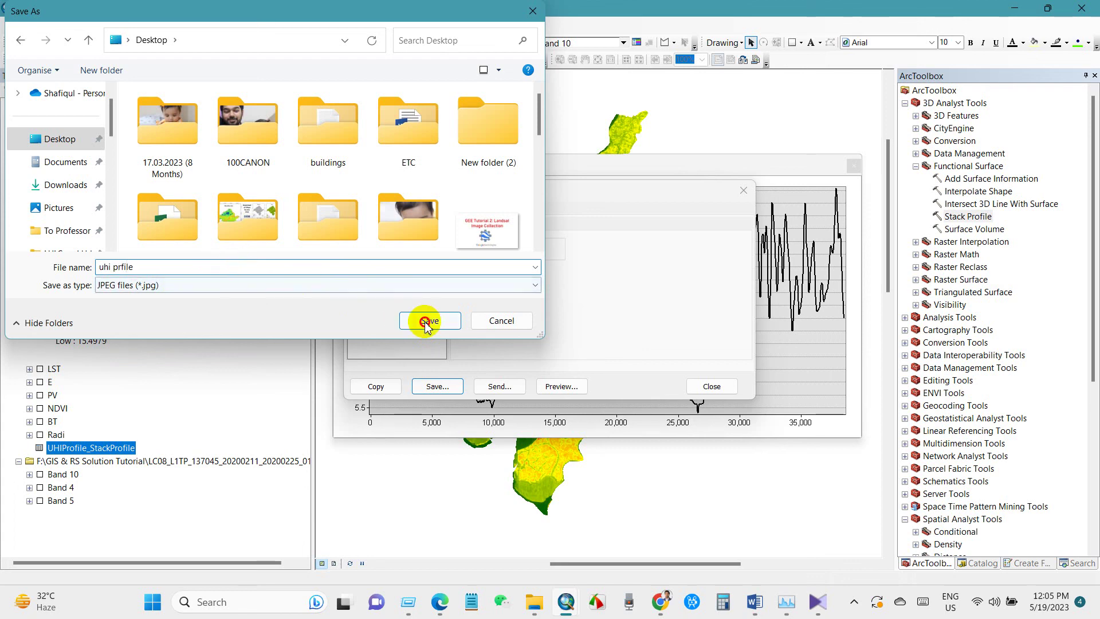
{"action": "left_click", "coordinate": [430, 321]}
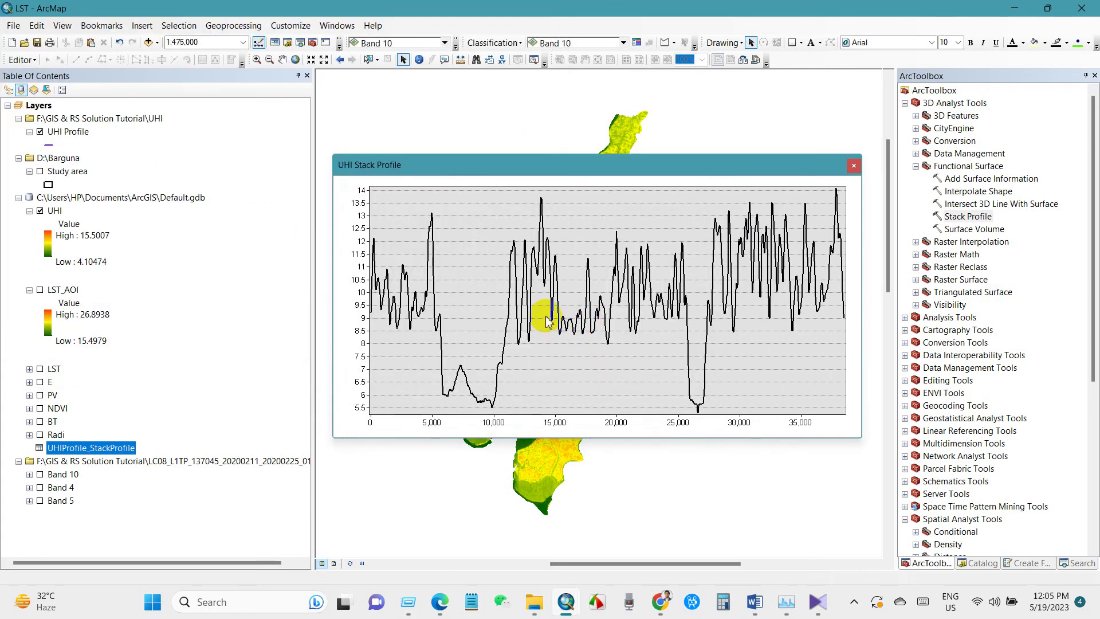
List the layers by drawing order and hide the UHI Profile line so only the UHI raster is displayed.
{"action": "left_click", "coordinate": [9, 90]}
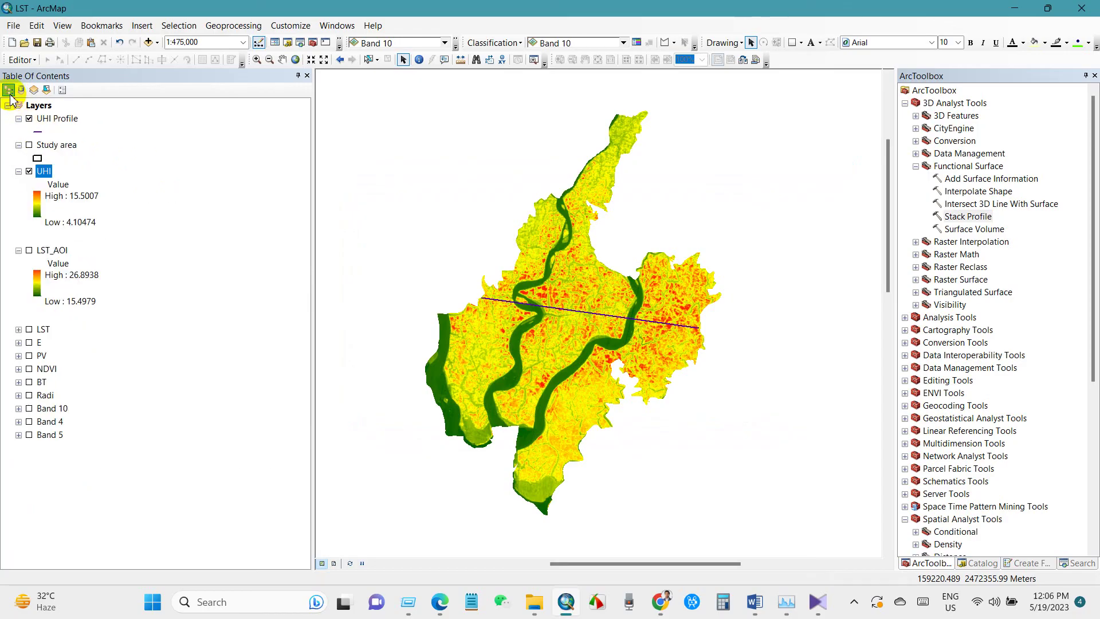
{"action": "left_click", "coordinate": [555, 323]}
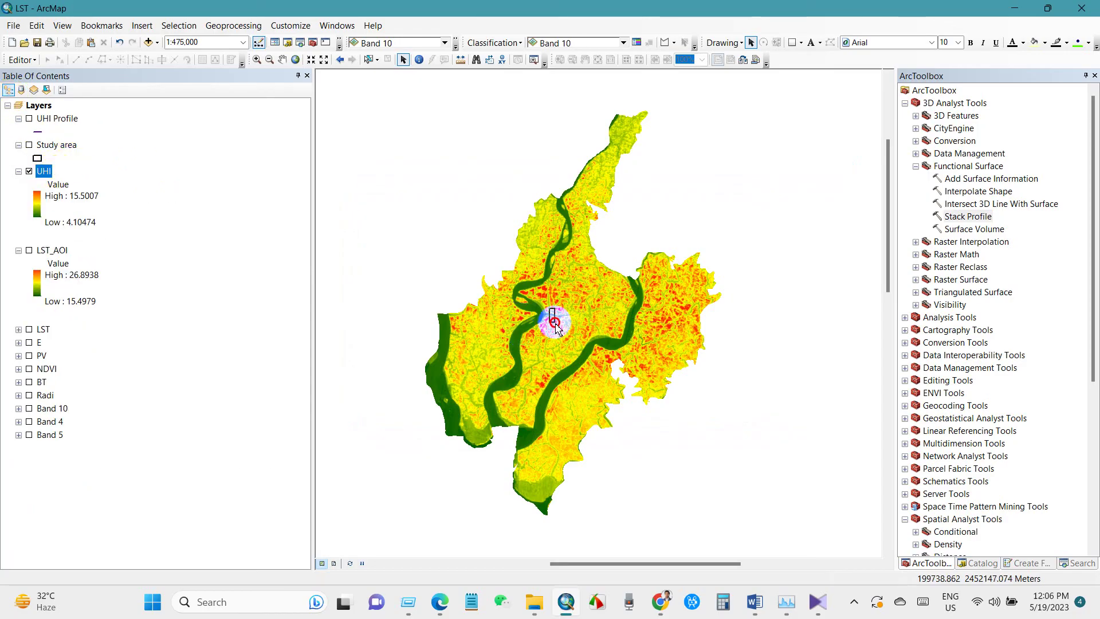
{"action": "left_click", "coordinate": [282, 60]}
{"action": "left_click_drag", "start_coordinate": [614, 325], "coordinate": [607, 327]}
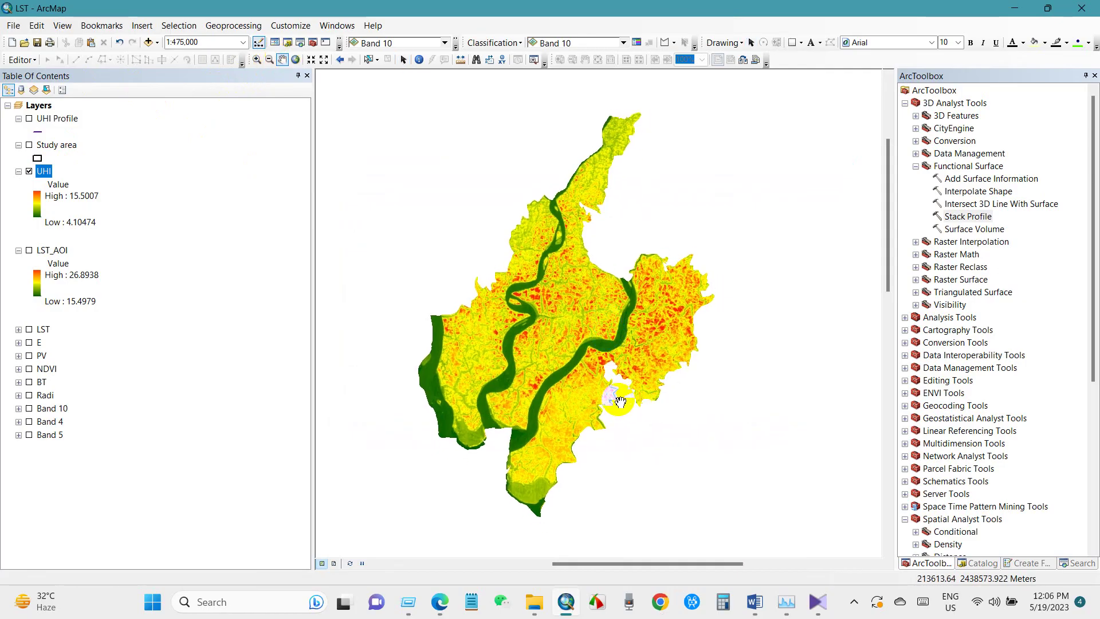
{"action": "left_click_drag", "start_coordinate": [618, 399], "coordinate": [586, 396]}
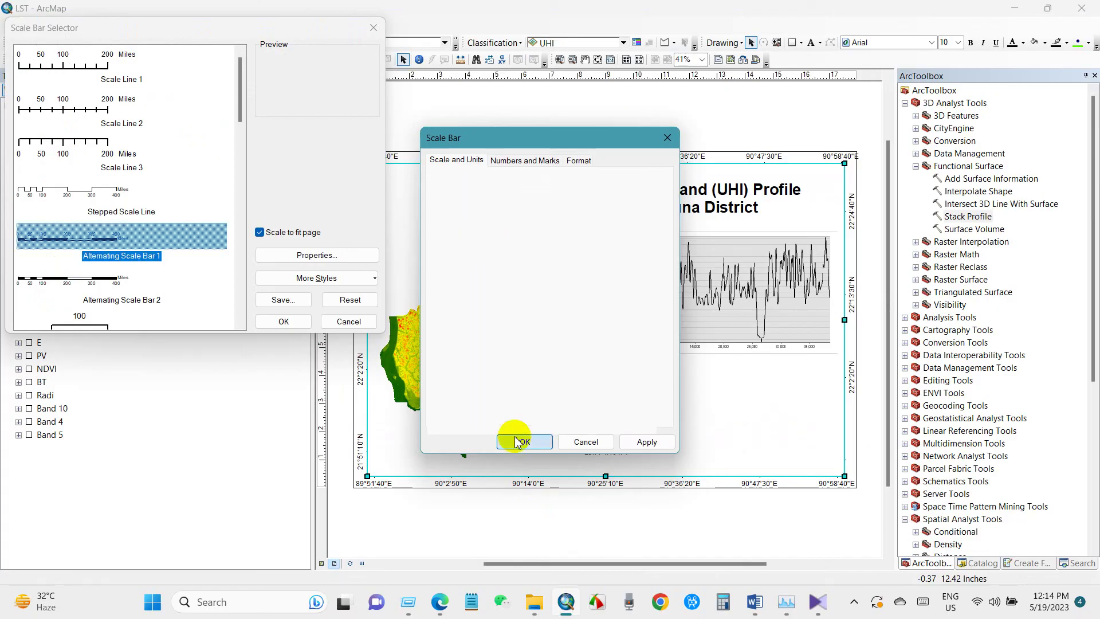
Insert an Alternating Scale Bar 1 in kilometers and place it beside the legend, near the layout's lower edge.
{"action": "left_click", "coordinate": [511, 438]}
{"action": "left_click", "coordinate": [288, 321]}
{"action": "left_click_drag", "start_coordinate": [604, 313], "coordinate": [732, 442]}
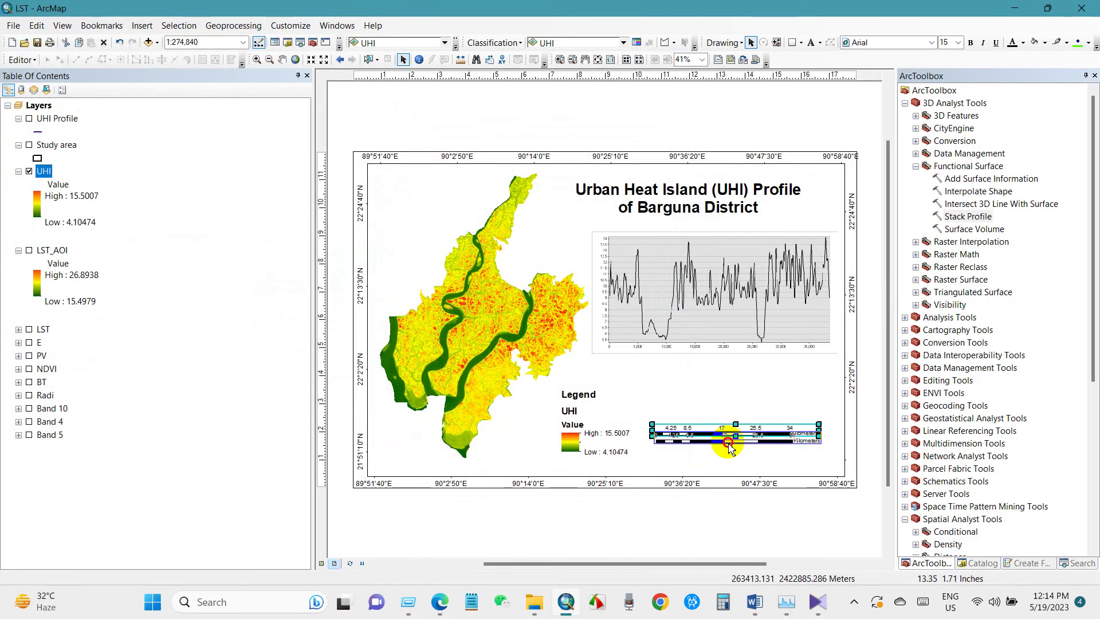
Insert an ESRI North 7 north arrow into the layout, above the scale bar.
{"action": "left_click", "coordinate": [142, 25]}
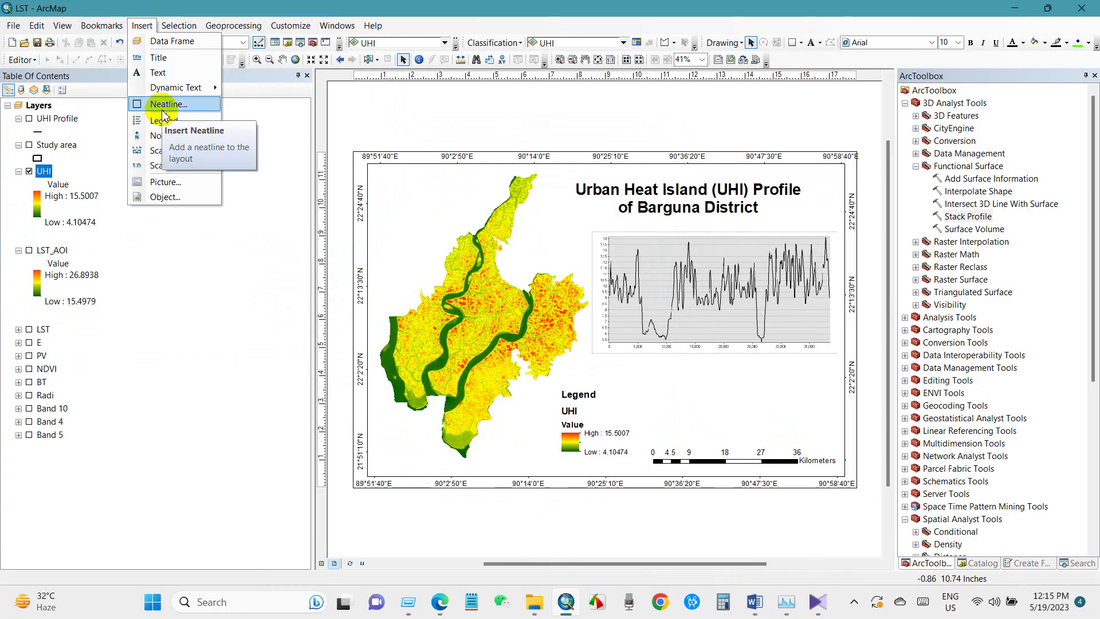
{"action": "left_click", "coordinate": [176, 135]}
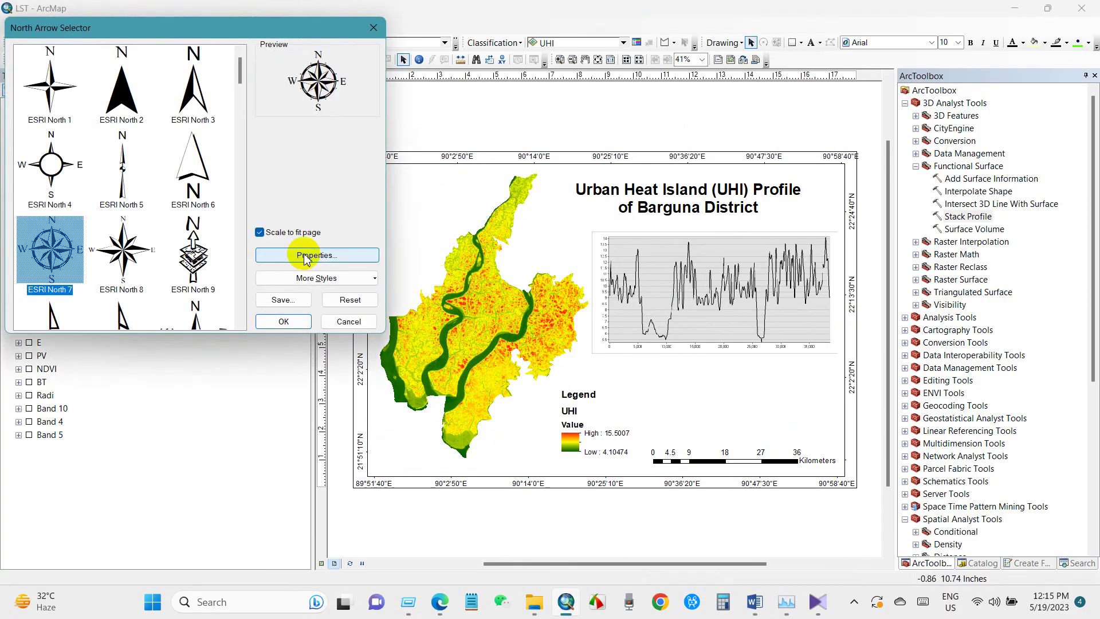
{"action": "left_click", "coordinate": [284, 321]}
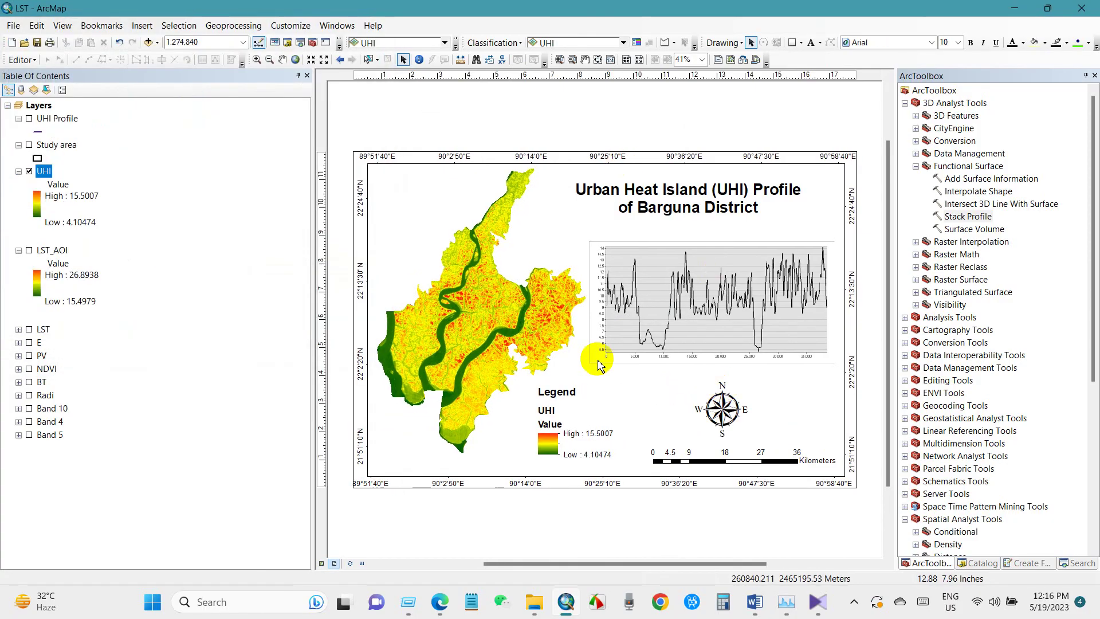